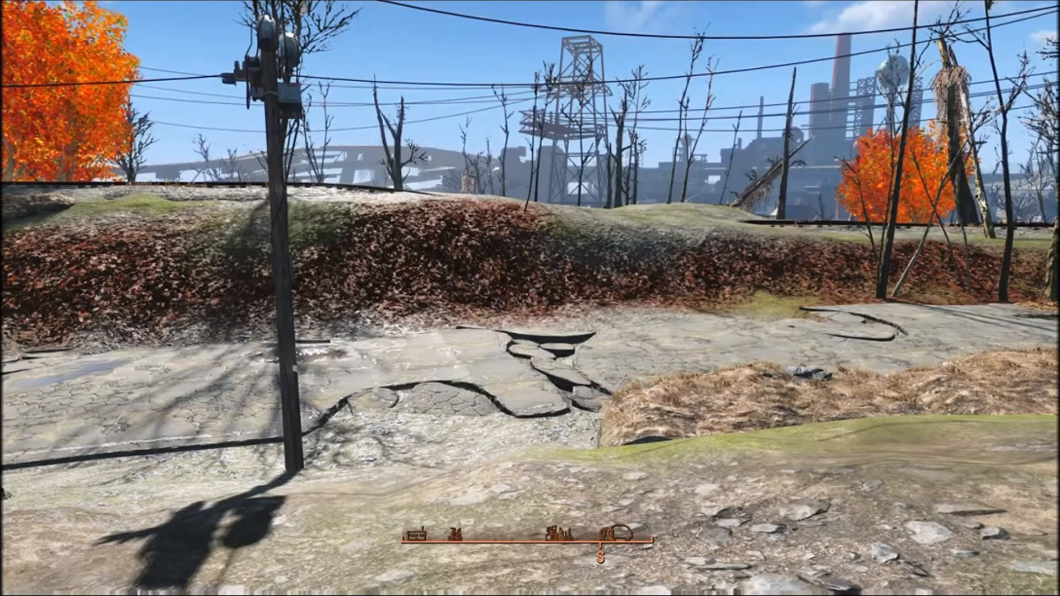
Step: Minimize the Xbox One game stream to the desktop and bring it back on screen
{"action": "mouse_move", "coordinate": [236, 542]}
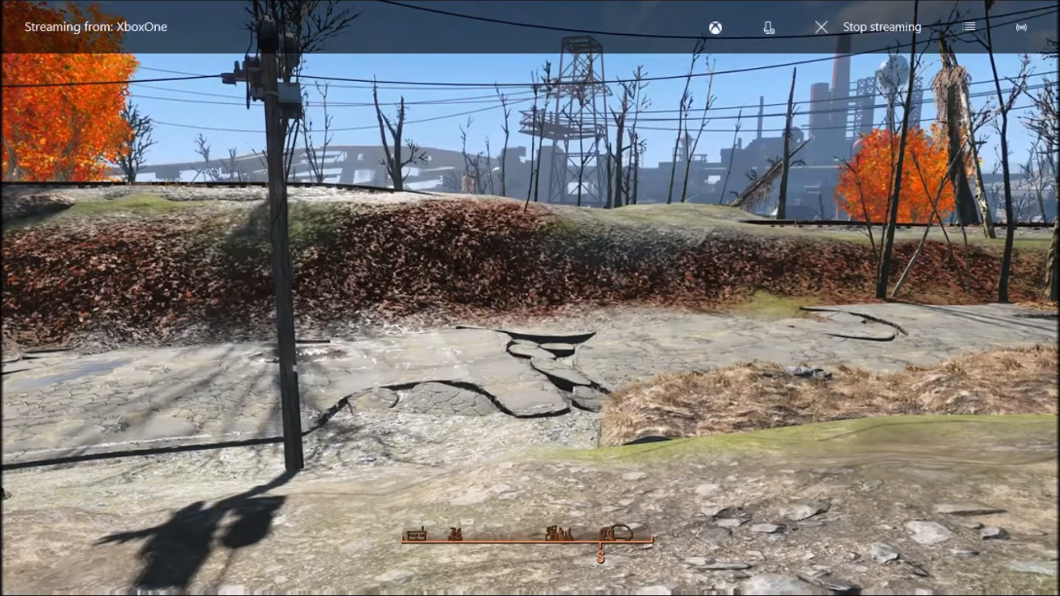
{"action": "mouse_move", "coordinate": [238, 595]}
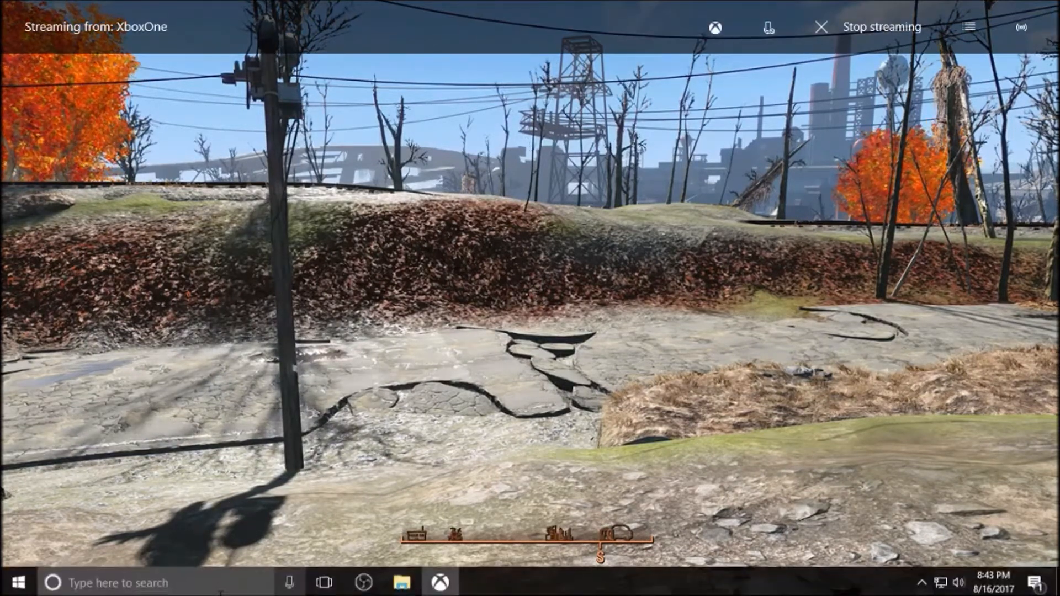
{"action": "left_click", "coordinate": [440, 581]}
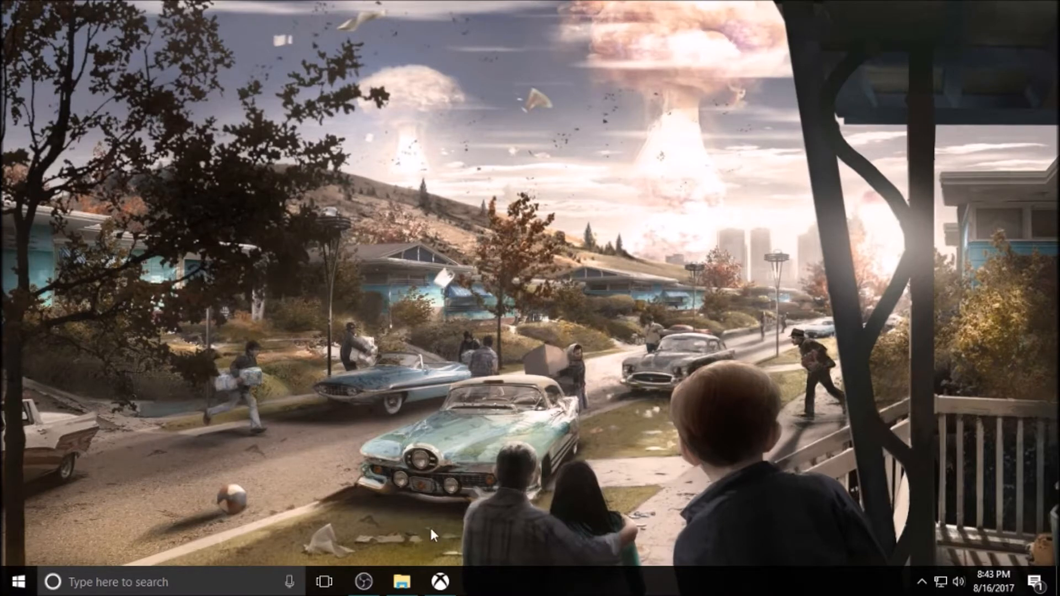
{"action": "left_click", "coordinate": [439, 582]}
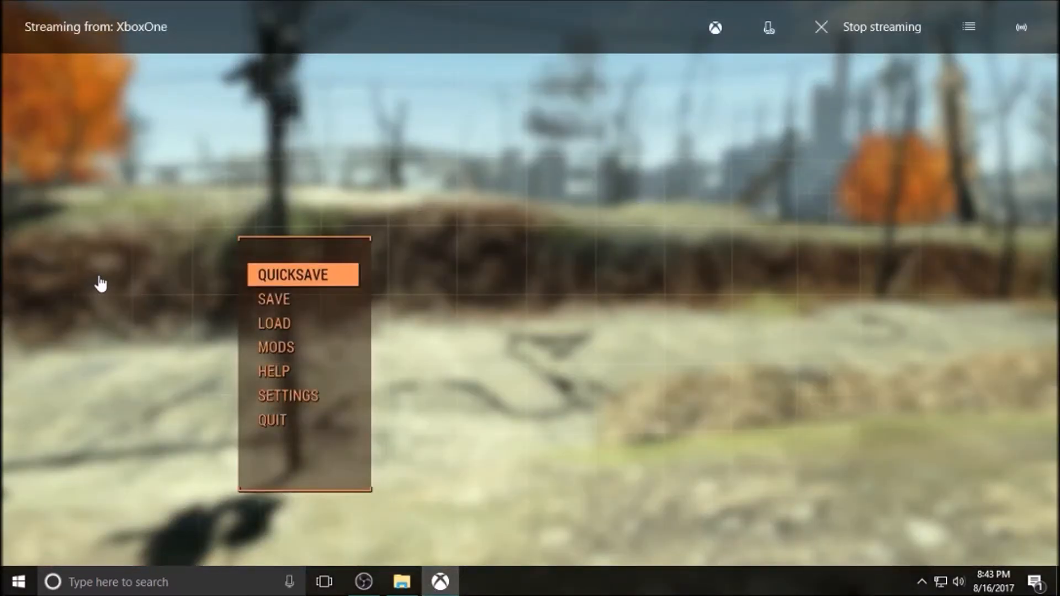
Step: Move to Upload Studio among the recent apps in the Xbox guide and minimize the stream window
{"action": "key", "text": "Right"}
{"action": "key", "text": "Down"}
{"action": "key", "text": "Down"}
{"action": "key", "text": "Down"}
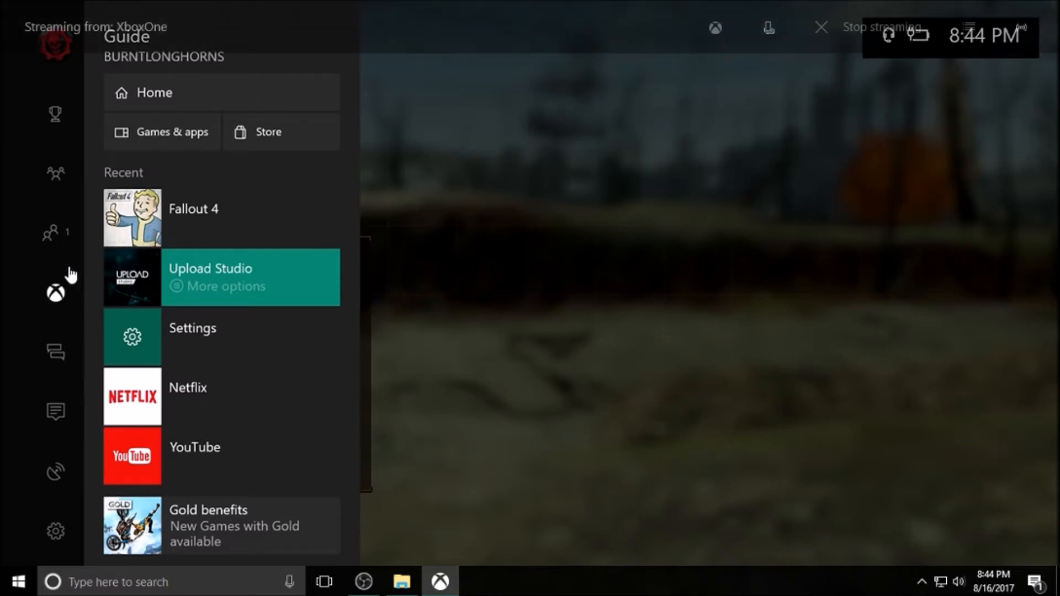
{"action": "left_click", "coordinate": [441, 582]}
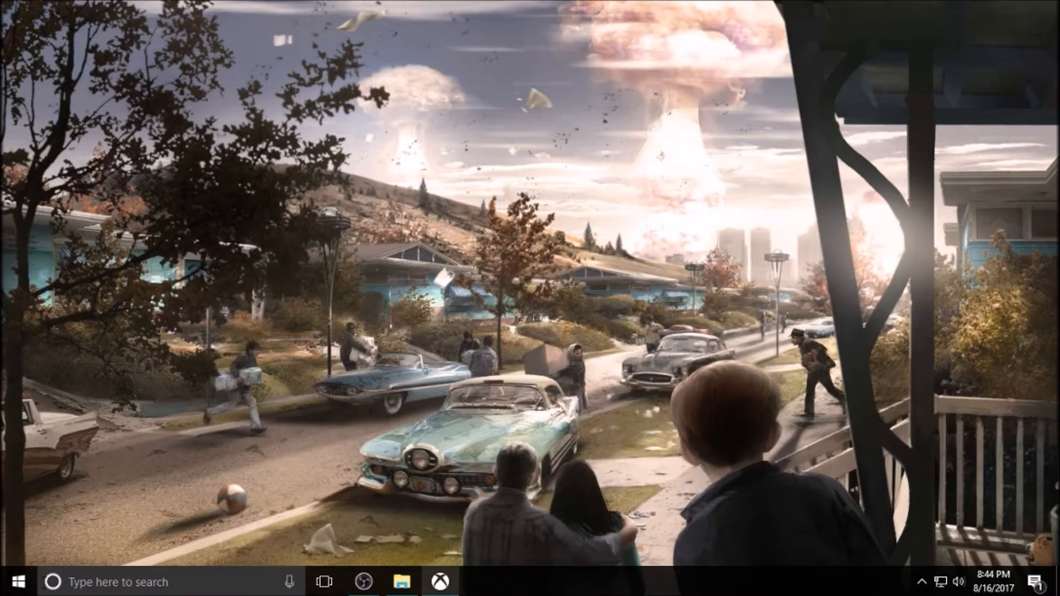
Step: Switch to Google Chrome, search for "open broadcaster software" and dismiss the two YouTube notifications
{"action": "left_click", "coordinate": [12, 590]}
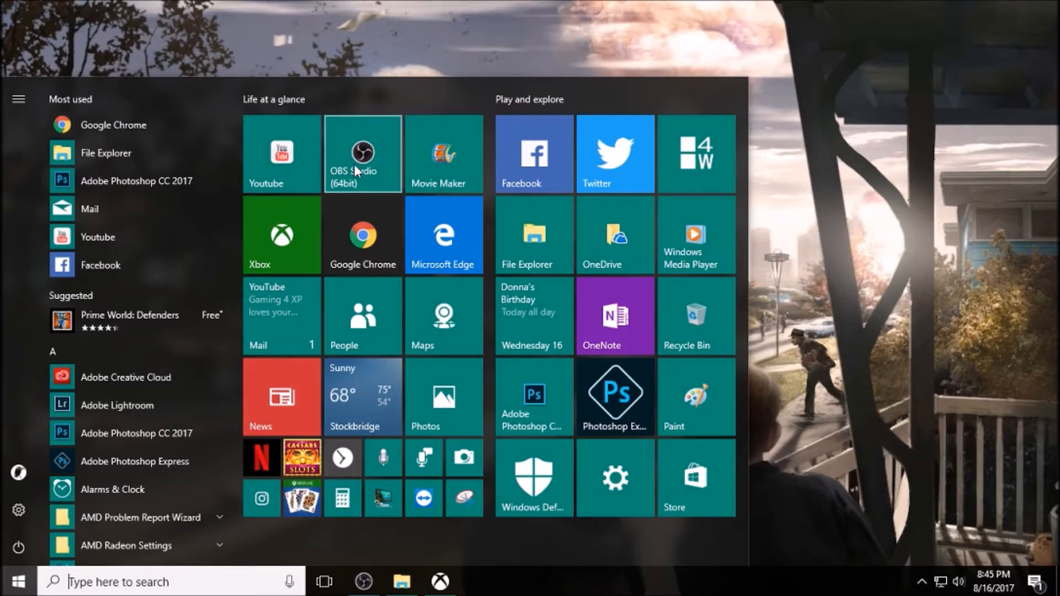
{"action": "left_click", "coordinate": [366, 239]}
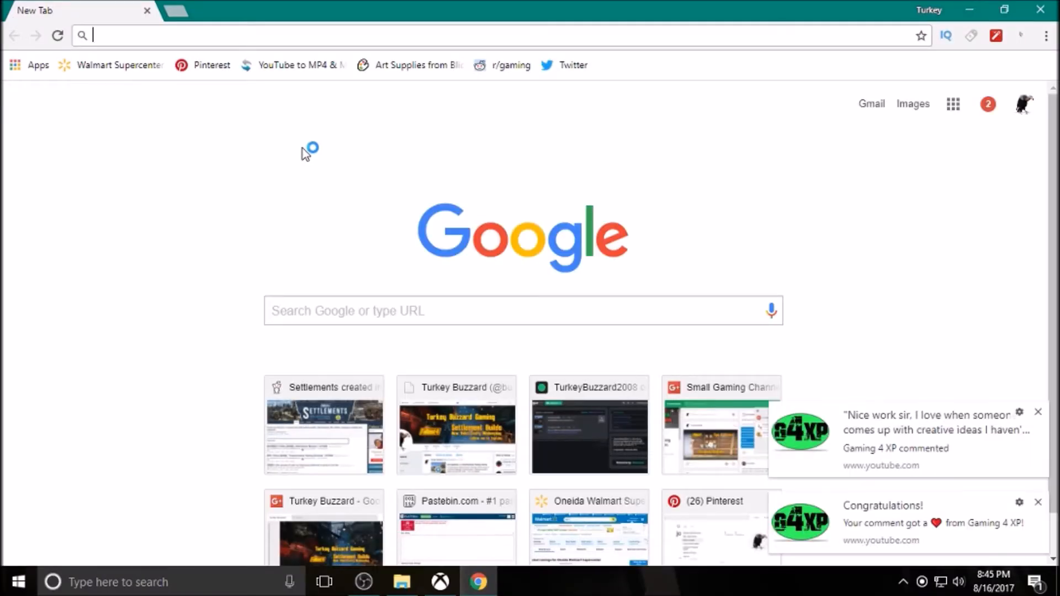
{"action": "type", "text": "oo"}
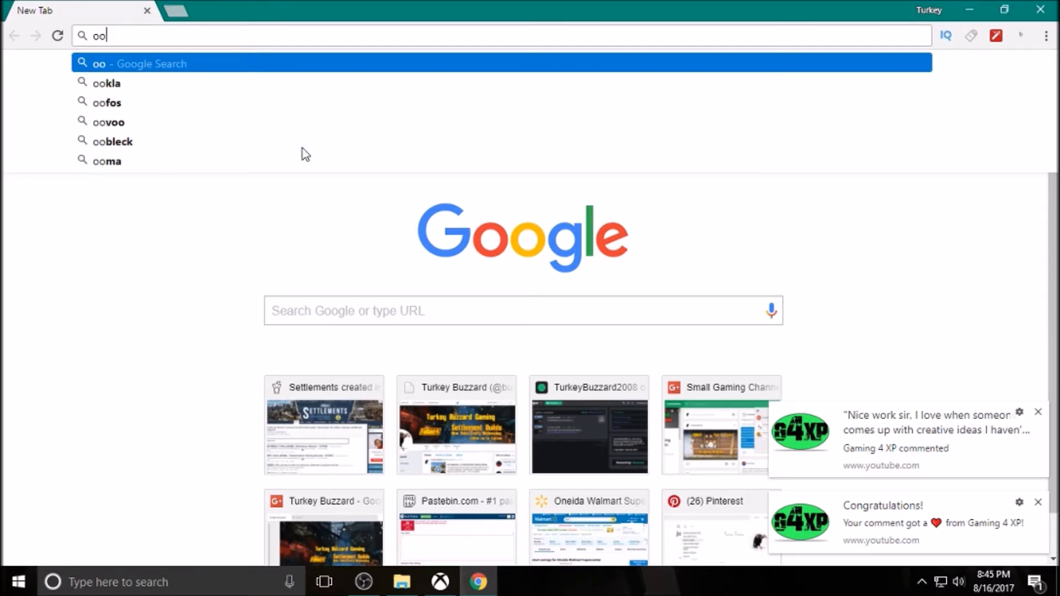
{"action": "key", "text": "BackSpace"}
{"action": "type", "text": "pen broadcaster software"}
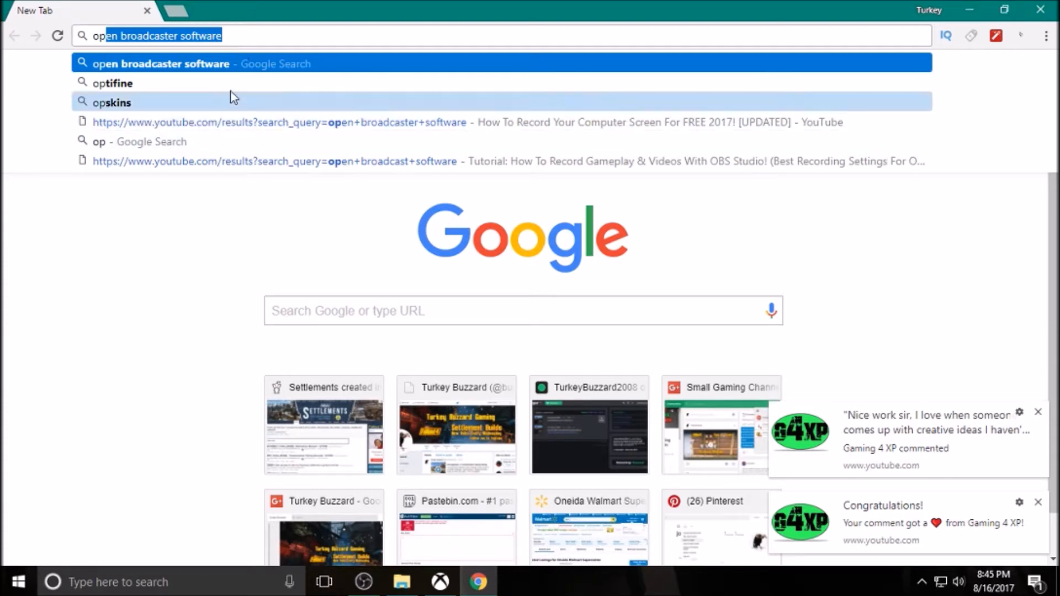
{"action": "left_click", "coordinate": [222, 64]}
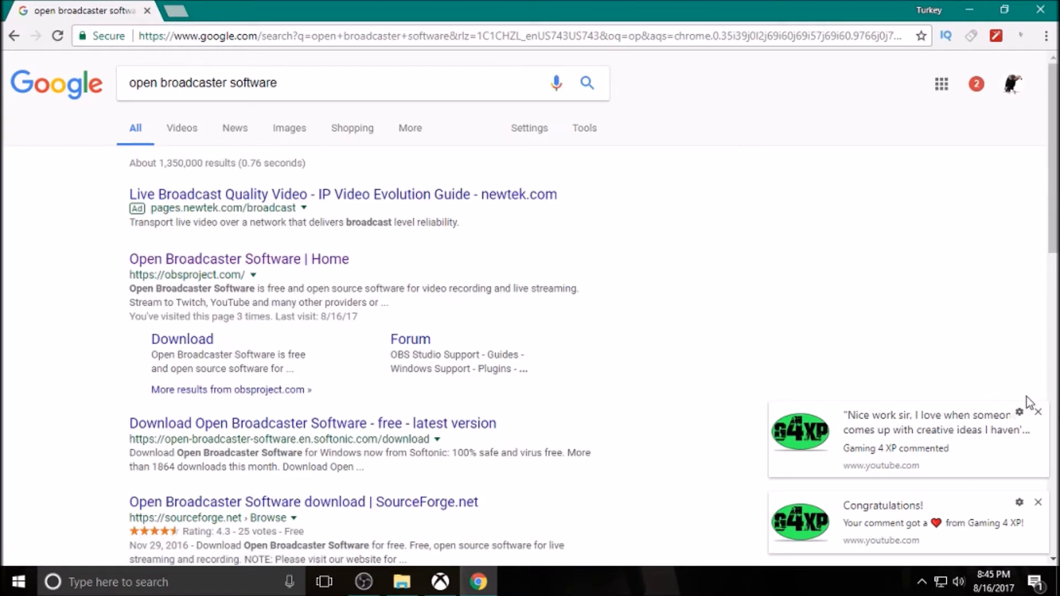
{"action": "left_click", "coordinate": [1039, 414]}
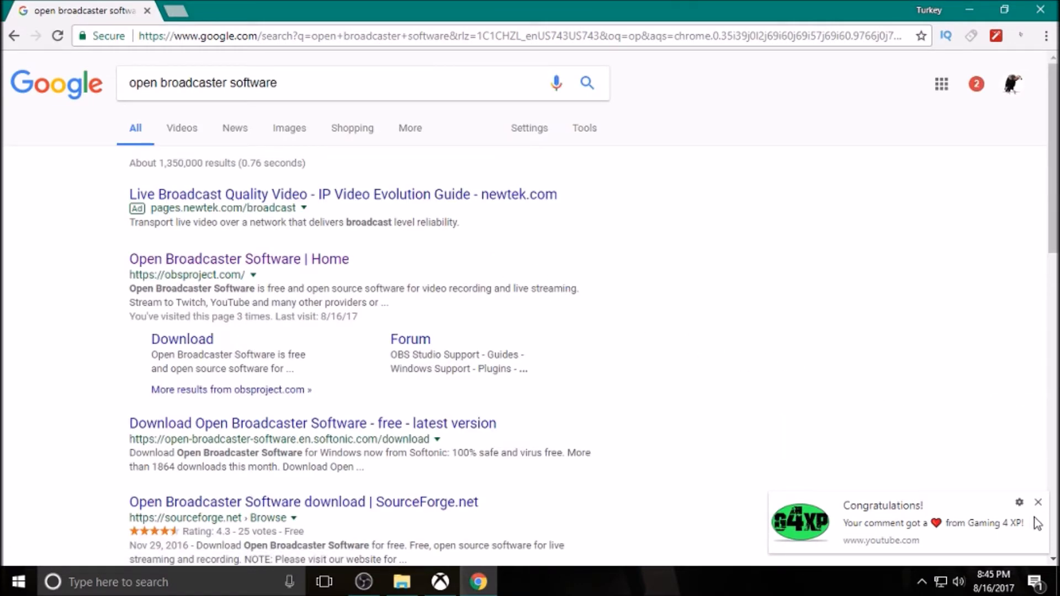
{"action": "left_click", "coordinate": [1039, 504]}
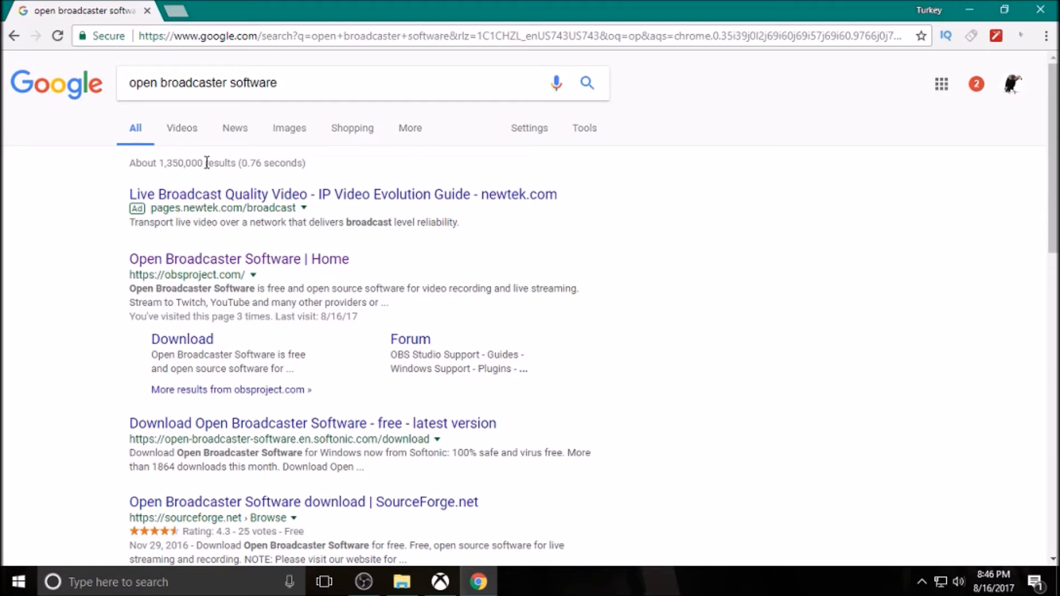
Step: Open the Open Broadcaster Software home page, show the OBS Studio download choices per operating system, and close the browser
{"action": "left_click", "coordinate": [245, 265]}
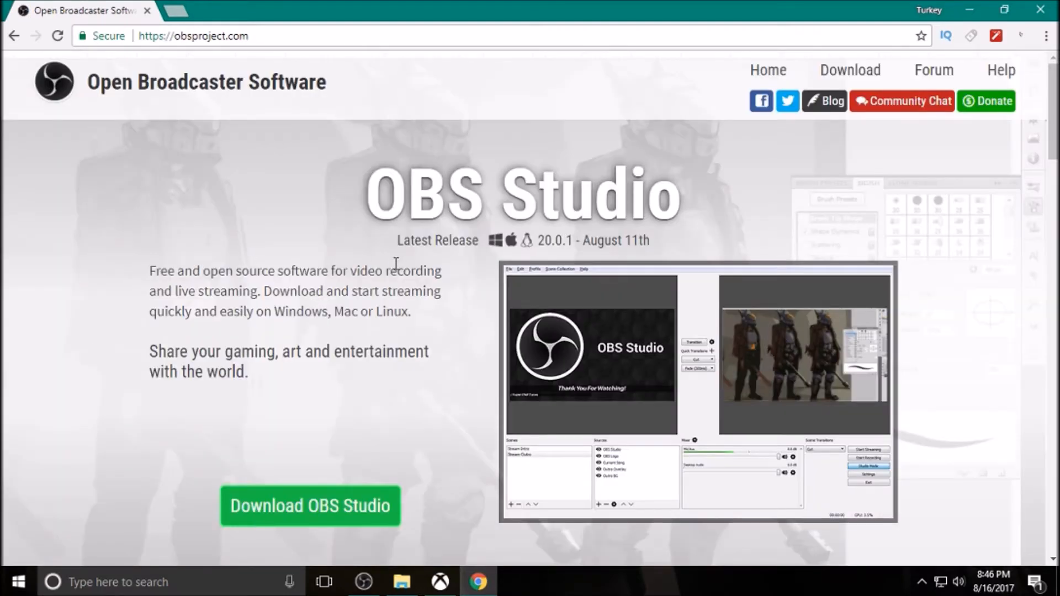
{"action": "scroll", "coordinate": [365, 265], "scroll_direction": "down", "scroll_amount": 2}
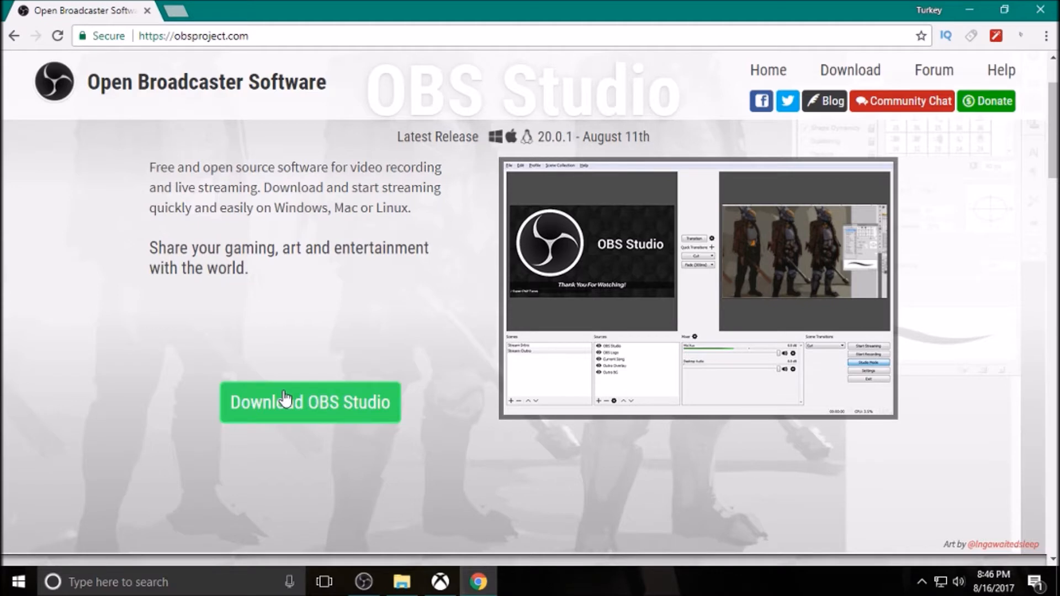
{"action": "left_click", "coordinate": [284, 399]}
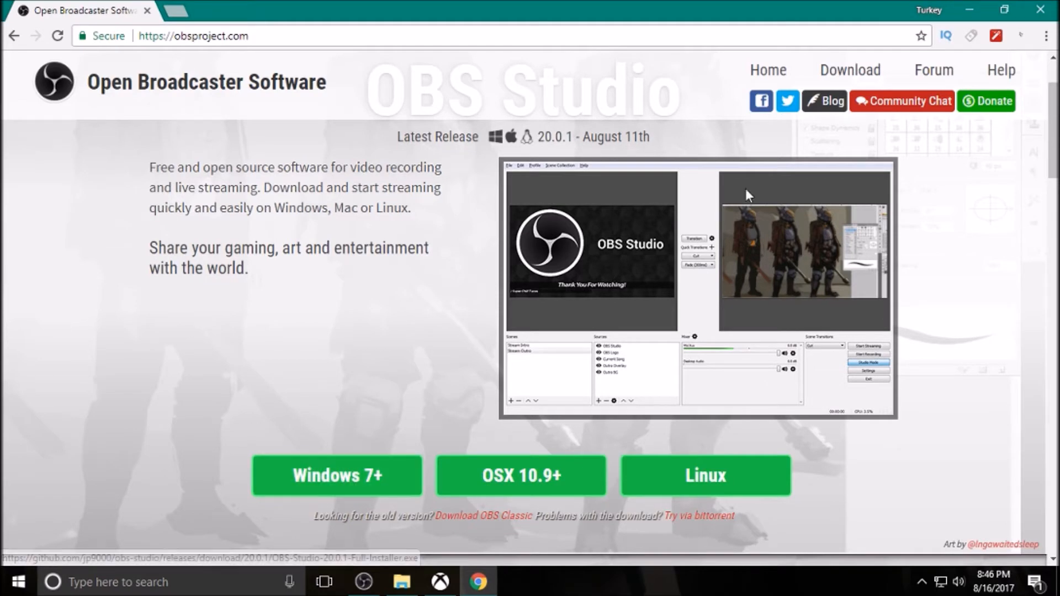
{"action": "left_click", "coordinate": [1041, 10]}
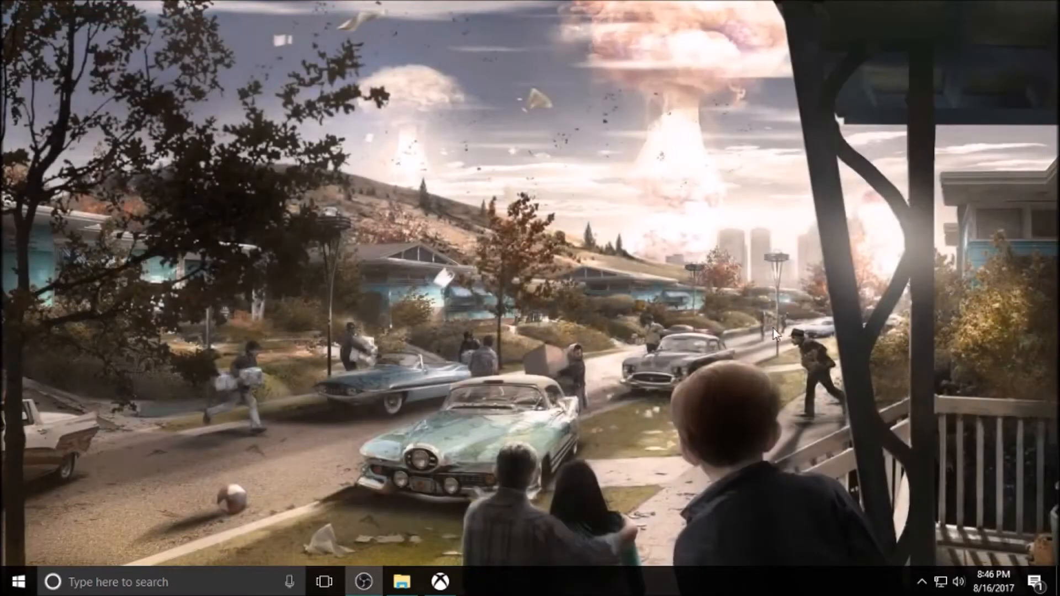
Step: Switch to OBS Studio and select the Game Capture source in the current scene
{"action": "mouse_move", "coordinate": [365, 591]}
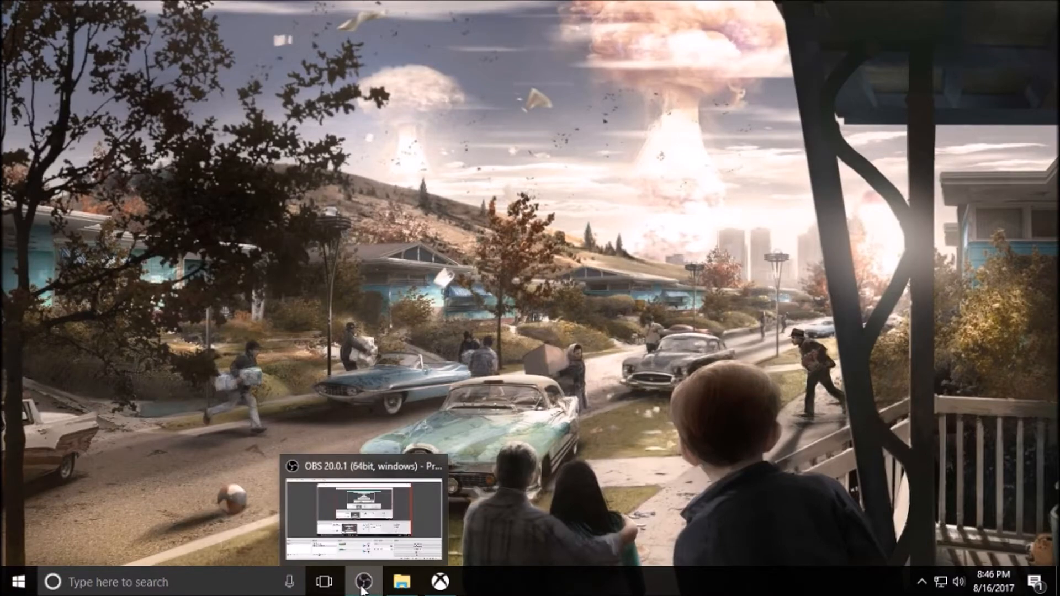
{"action": "left_click", "coordinate": [363, 588]}
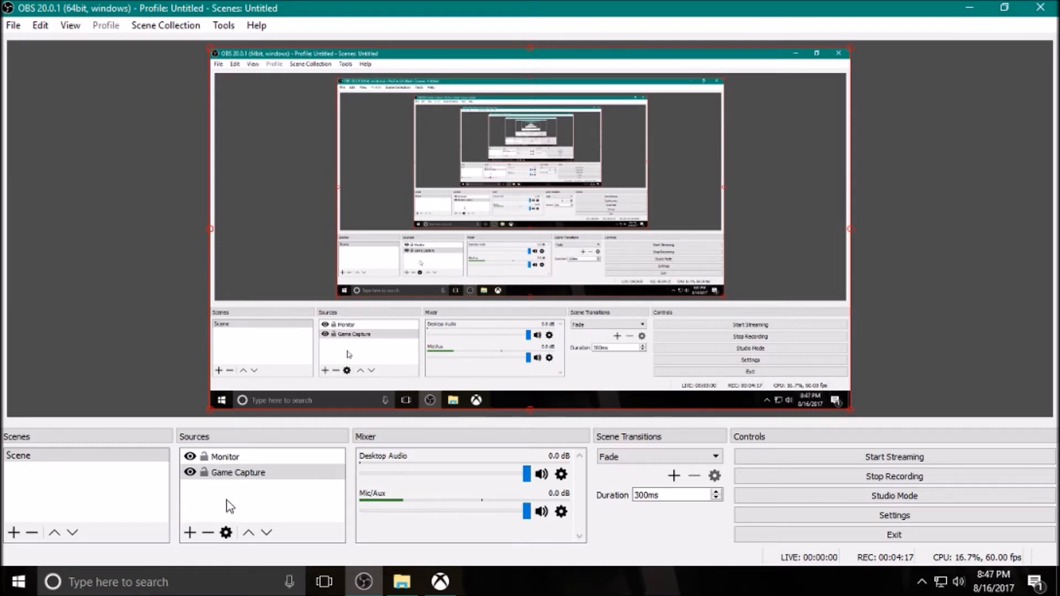
{"action": "left_click", "coordinate": [231, 475]}
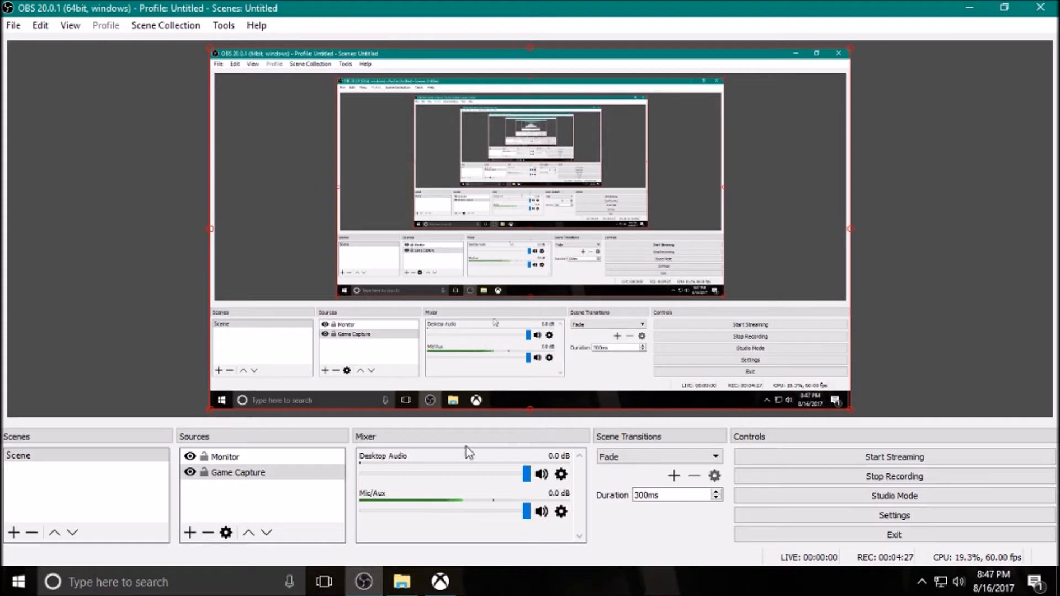
{"action": "left_click", "coordinate": [239, 476]}
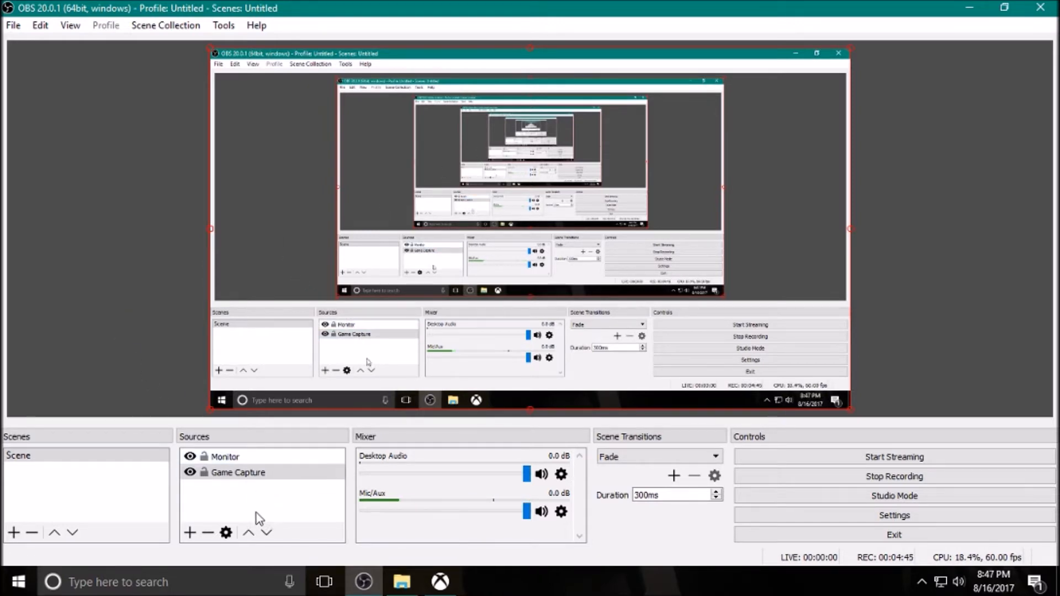
Step: Open the OBS settings and resize and reposition the dialog so it fits fully on screen
{"action": "left_click", "coordinate": [867, 515]}
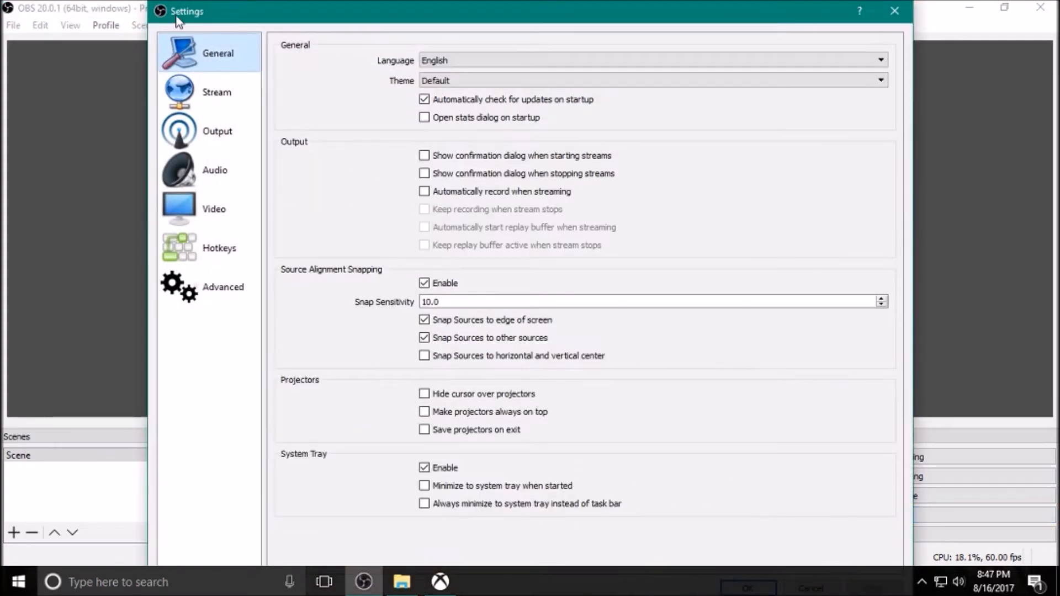
{"action": "left_click_drag", "start_coordinate": [153, 6], "coordinate": [186, 70]}
{"action": "left_click_drag", "start_coordinate": [428, 91], "coordinate": [404, 34]}
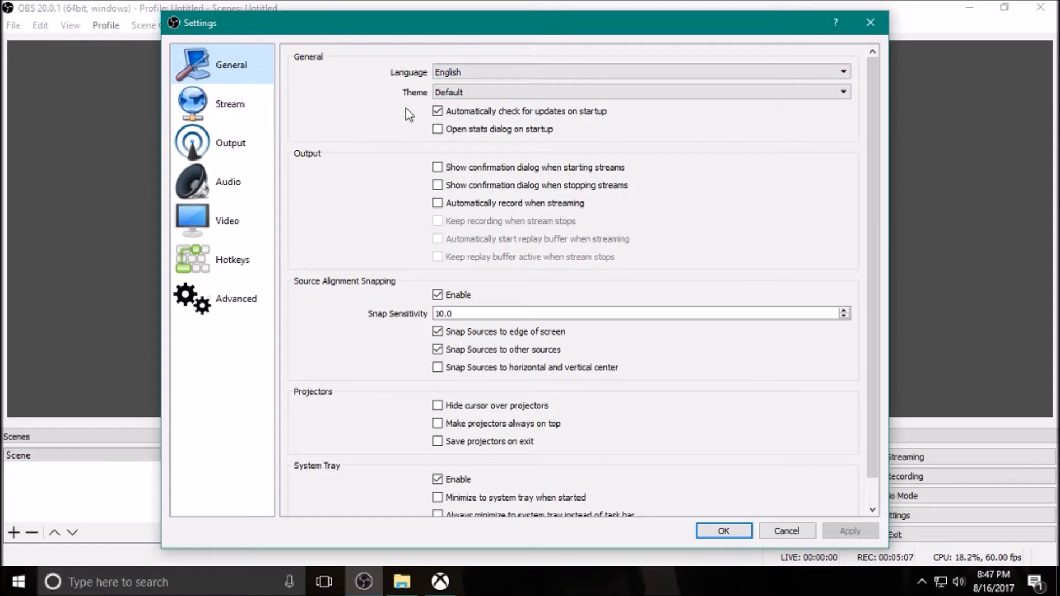
Step: Review the General, Stream, Output, Audio, Video, Hotkeys and Advanced settings in order
{"action": "scroll", "coordinate": [440, 109], "scroll_direction": "down", "scroll_amount": 1}
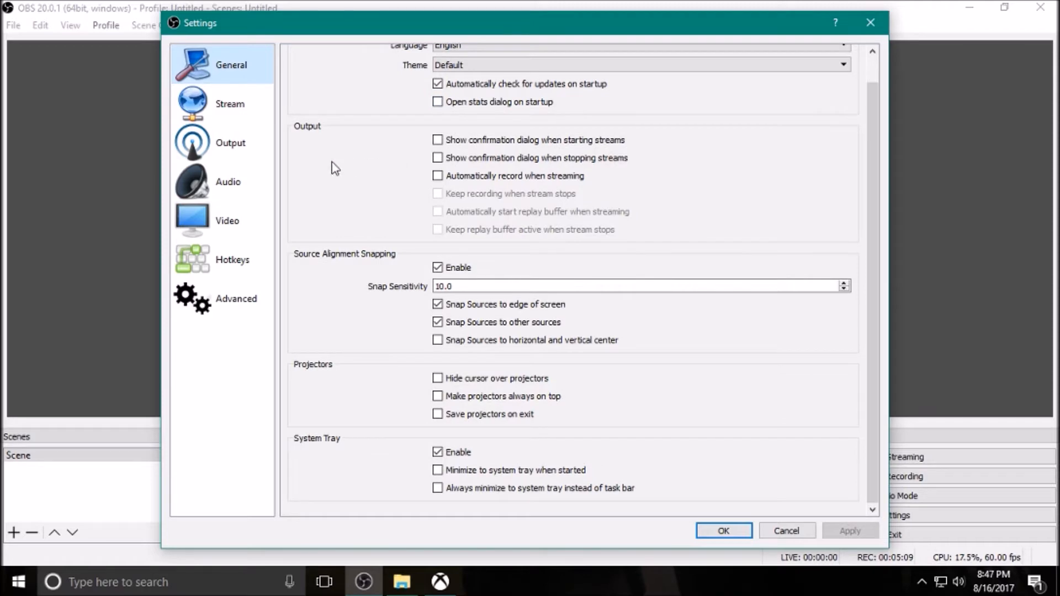
{"action": "left_click", "coordinate": [252, 112]}
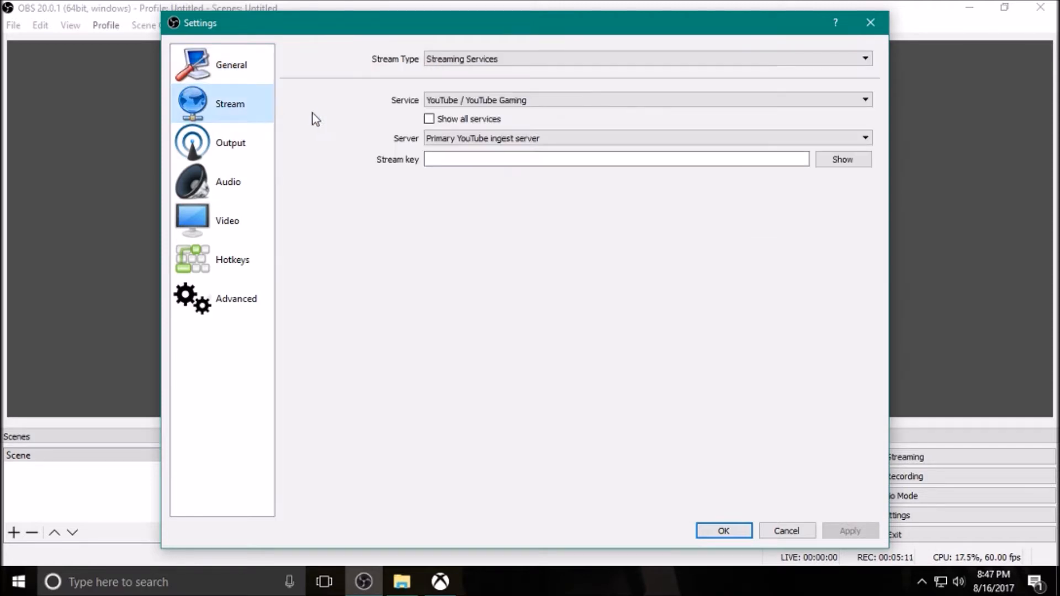
{"action": "left_click", "coordinate": [232, 155]}
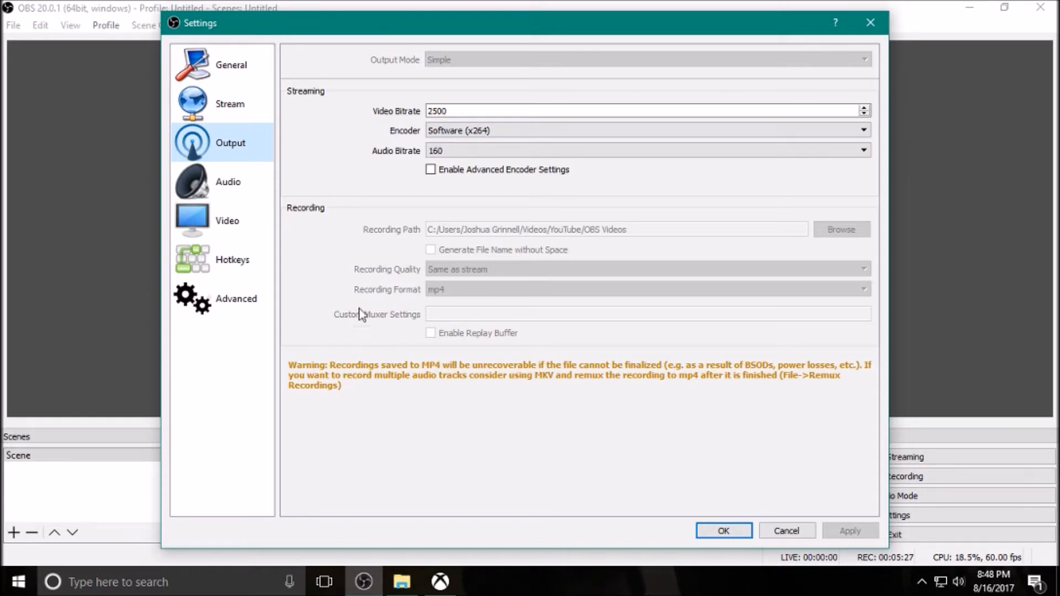
{"action": "left_click", "coordinate": [237, 191]}
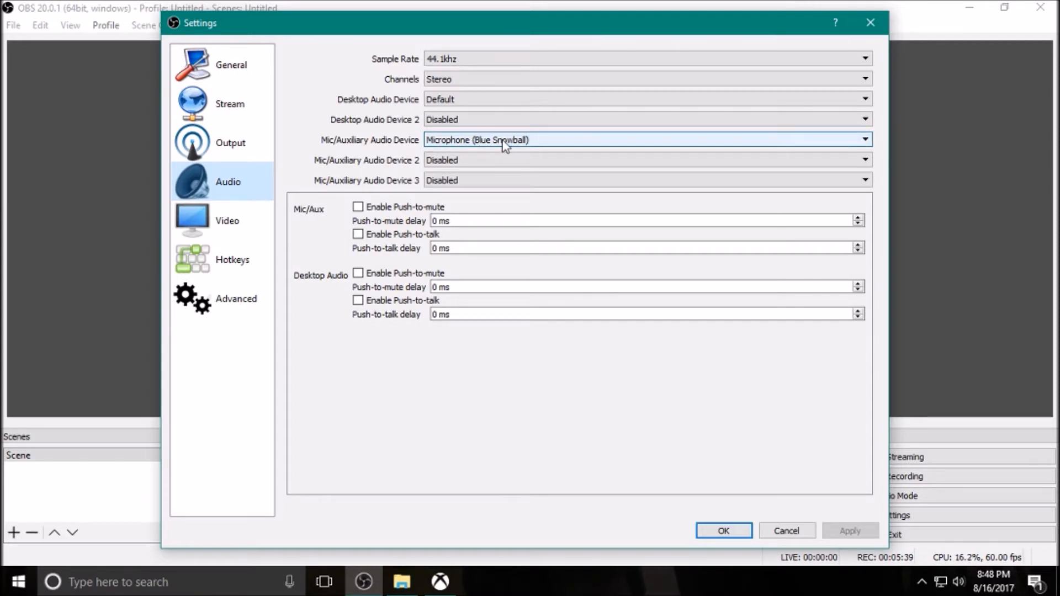
{"action": "left_click", "coordinate": [233, 220]}
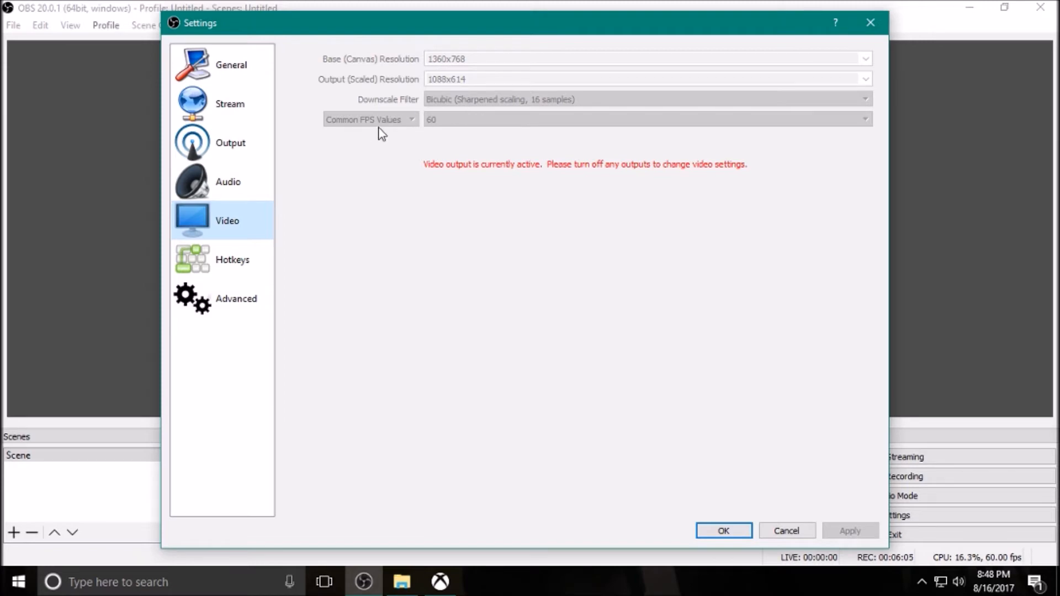
{"action": "left_click", "coordinate": [242, 270]}
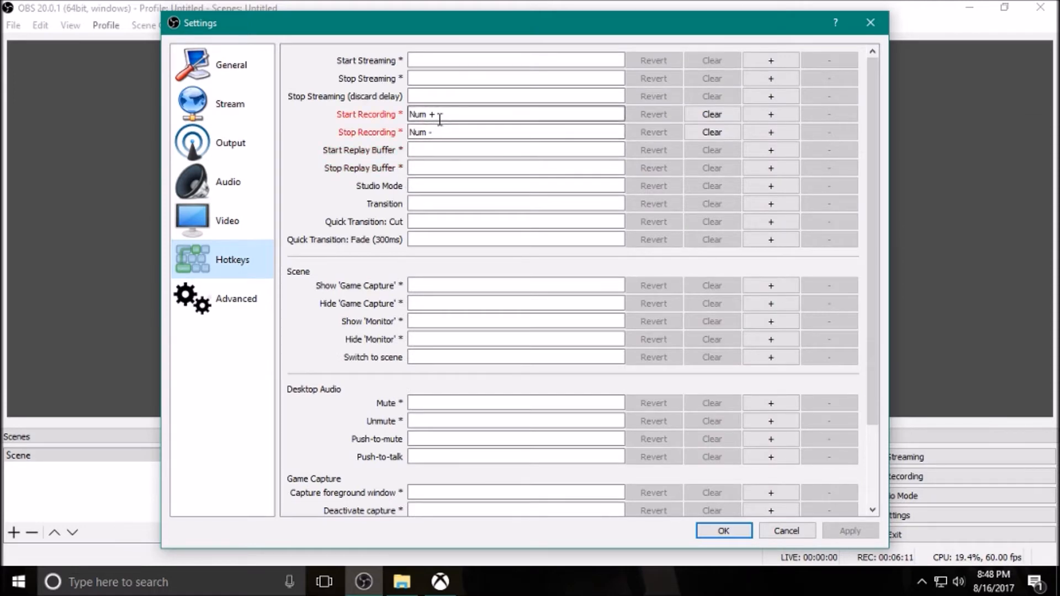
{"action": "left_click", "coordinate": [245, 309]}
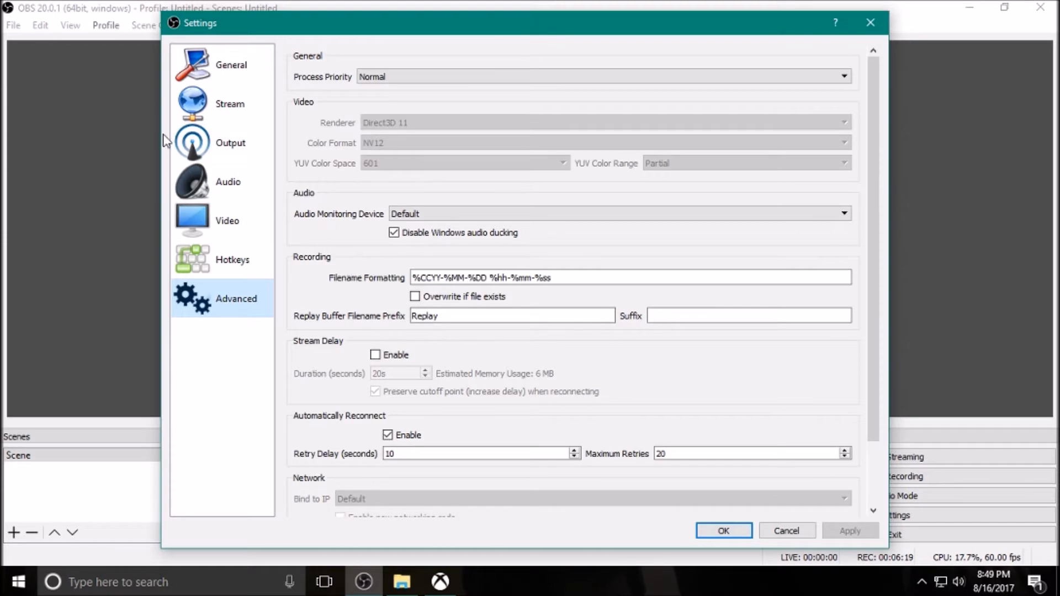
Step: Revisit the Output, Video and Audio settings, finishing on the recording path and format options in Output
{"action": "left_click", "coordinate": [224, 145]}
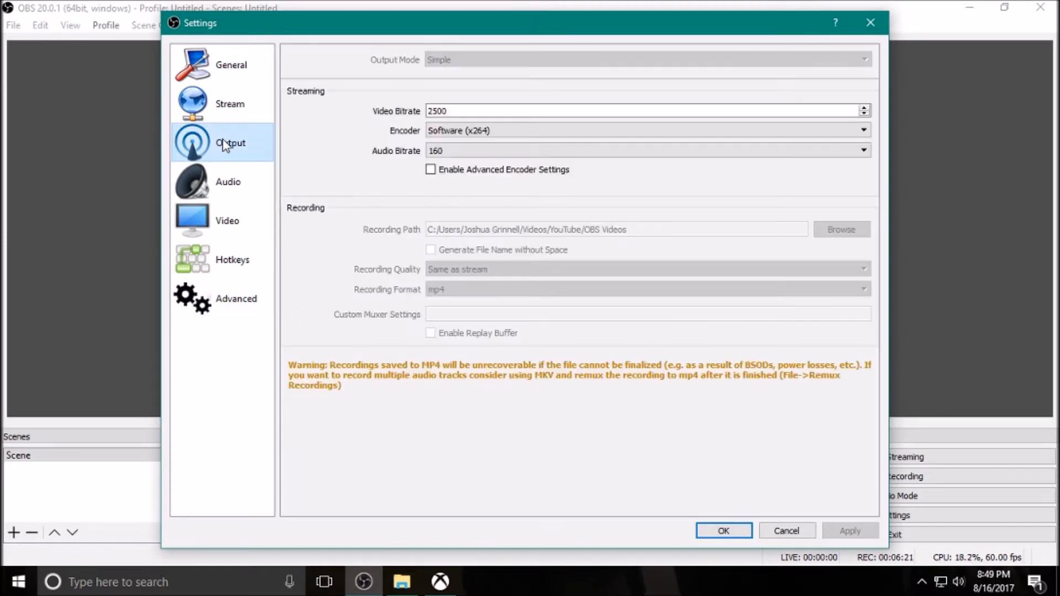
{"action": "left_click", "coordinate": [227, 224]}
{"action": "left_click", "coordinate": [229, 187]}
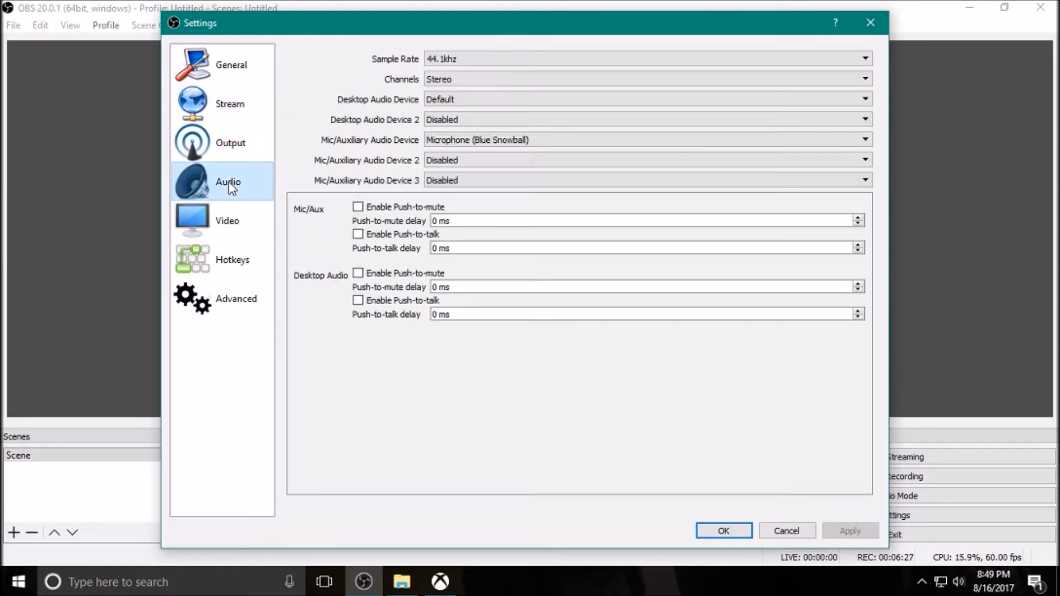
{"action": "left_click", "coordinate": [243, 143]}
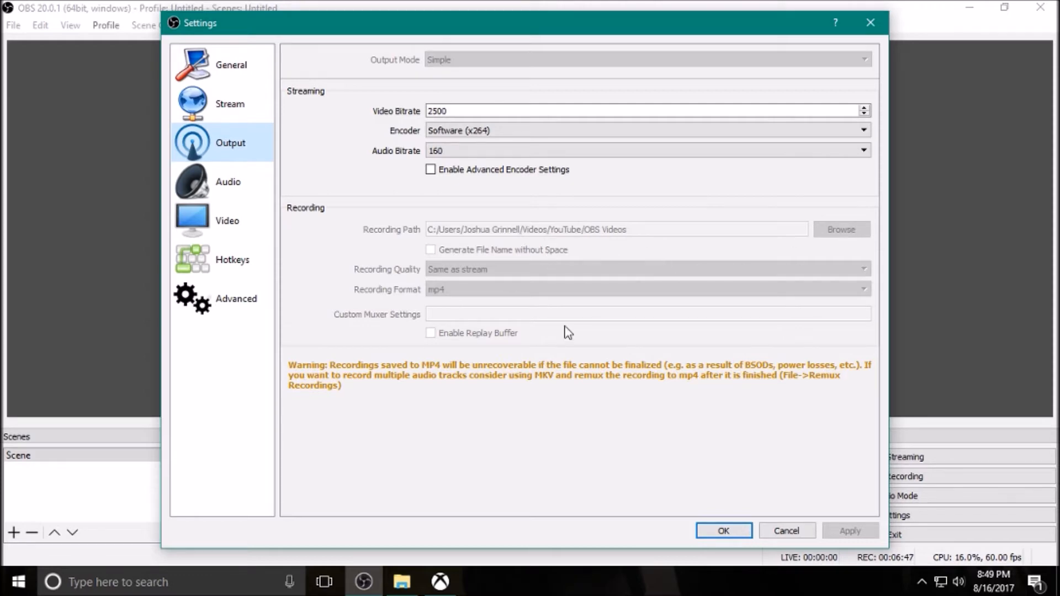
Step: Switch to File Explorer and go from the OBS Videos folder up to its parent YouTube folder
{"action": "left_click", "coordinate": [402, 583]}
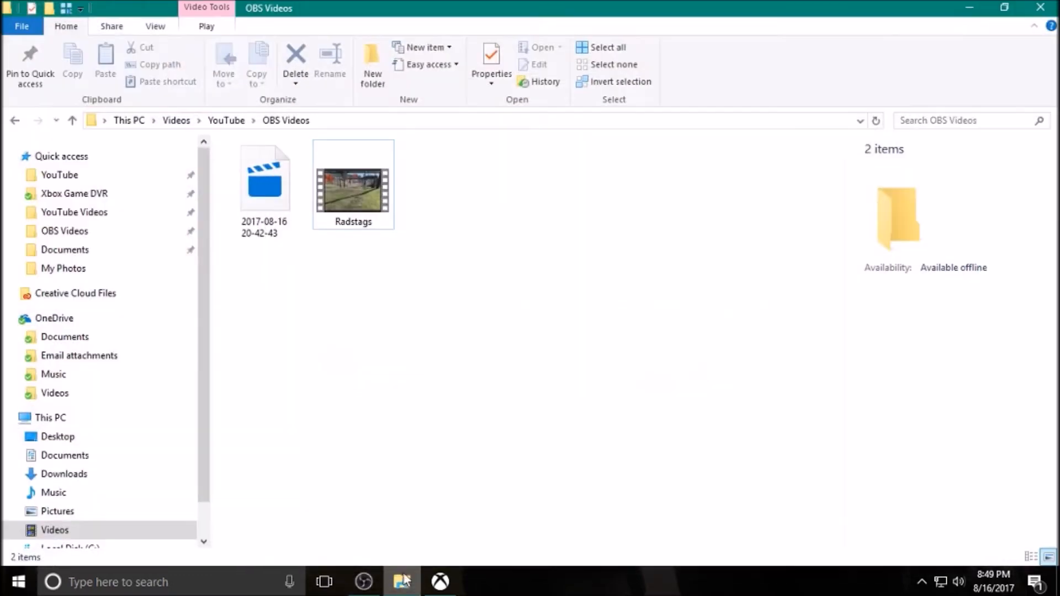
{"action": "left_click", "coordinate": [241, 125]}
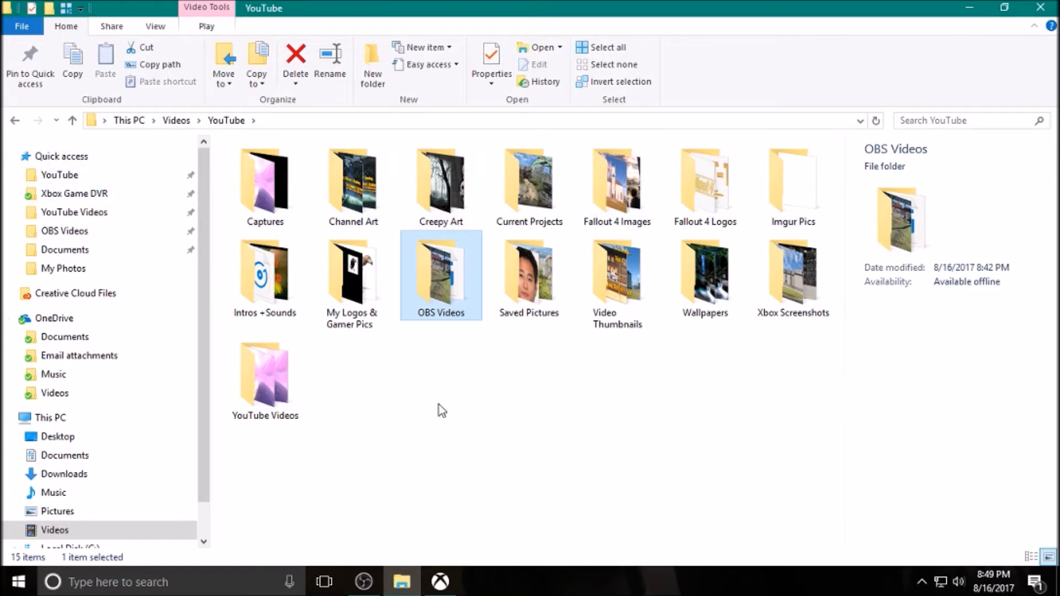
Step: Check the OBS Videos folder's details, switch back to OBS and close the settings dialog without applying changes
{"action": "mouse_move", "coordinate": [288, 319]}
{"action": "mouse_move", "coordinate": [446, 301]}
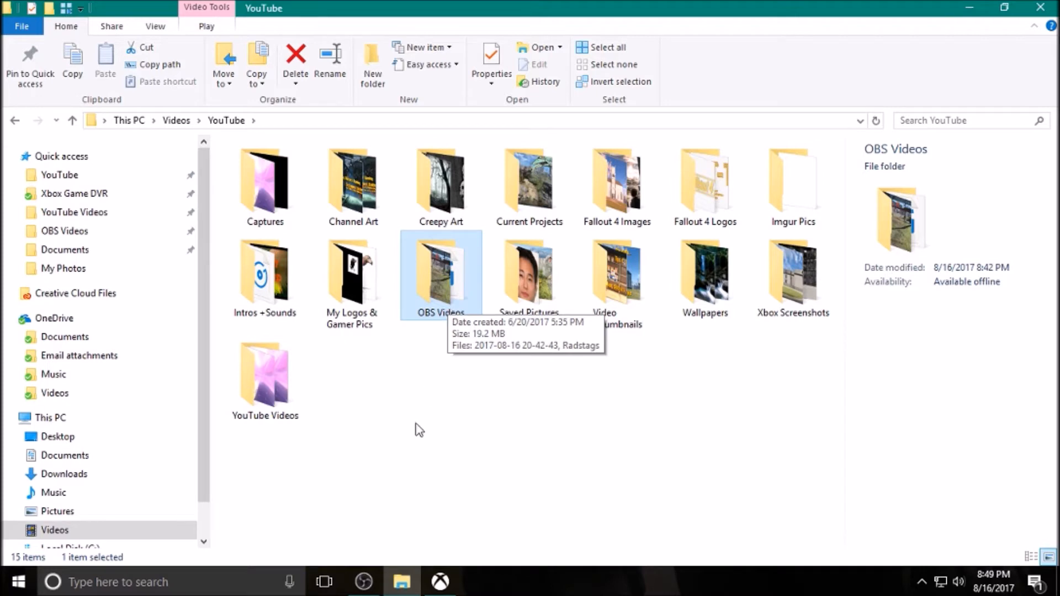
{"action": "left_click", "coordinate": [363, 581]}
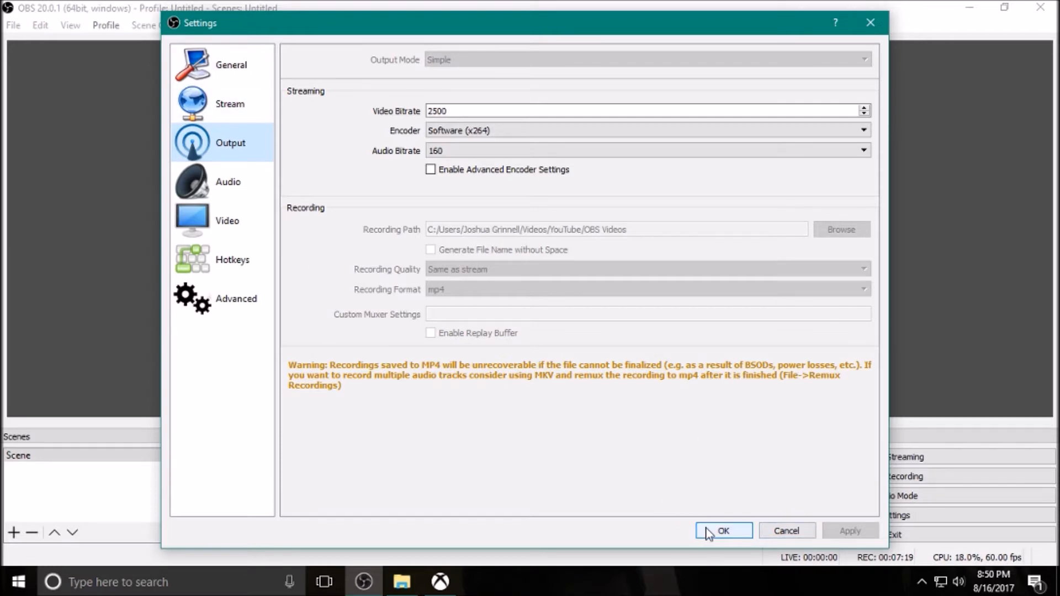
{"action": "left_click", "coordinate": [791, 525]}
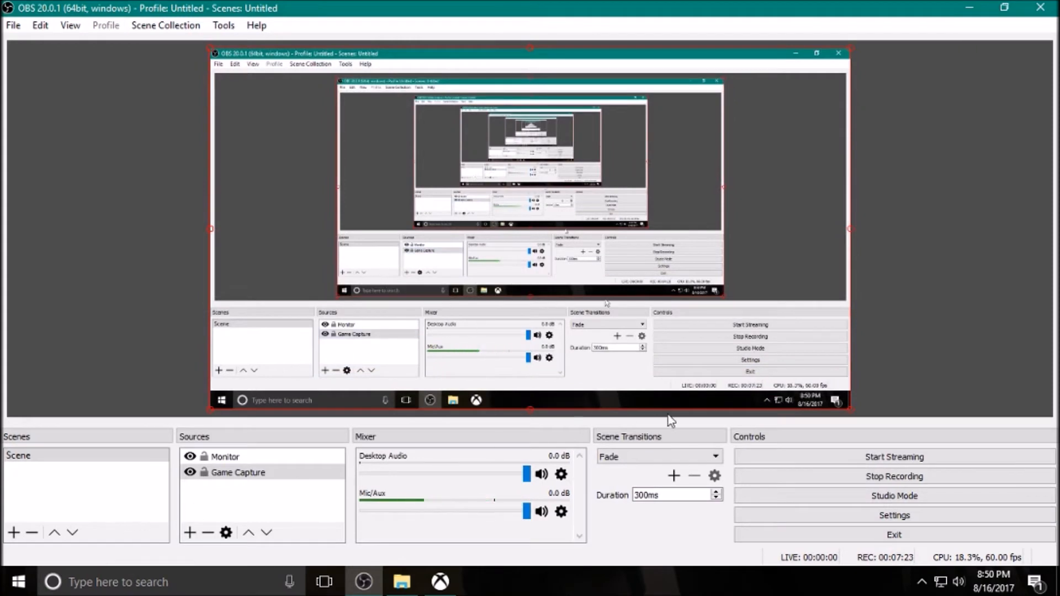
Step: Look at the add options for scenes and sources, including the Game Capture source type, without adding anything
{"action": "right_click", "coordinate": [44, 479]}
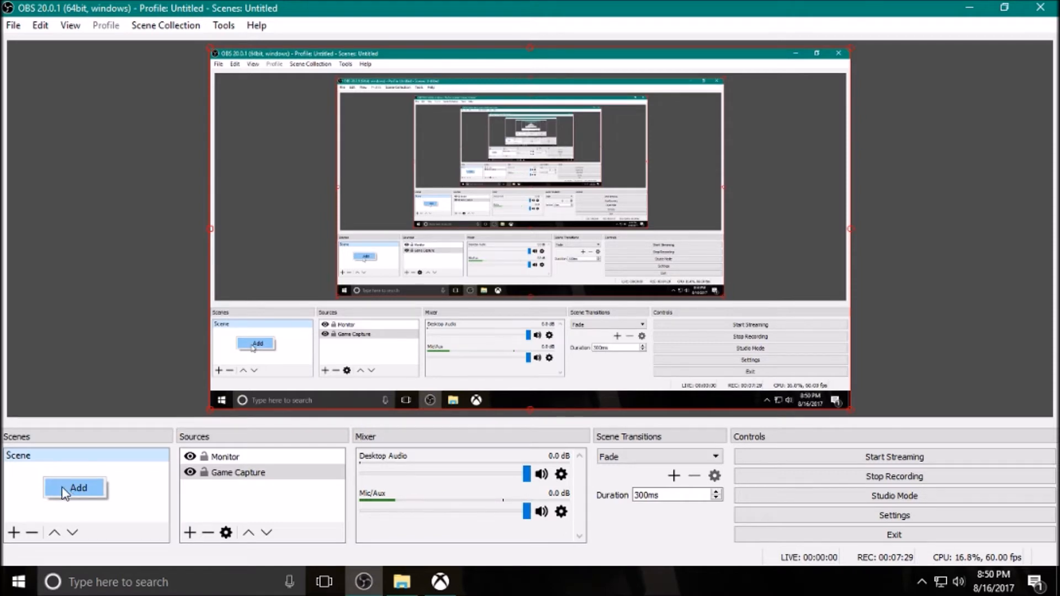
{"action": "left_click", "coordinate": [13, 481]}
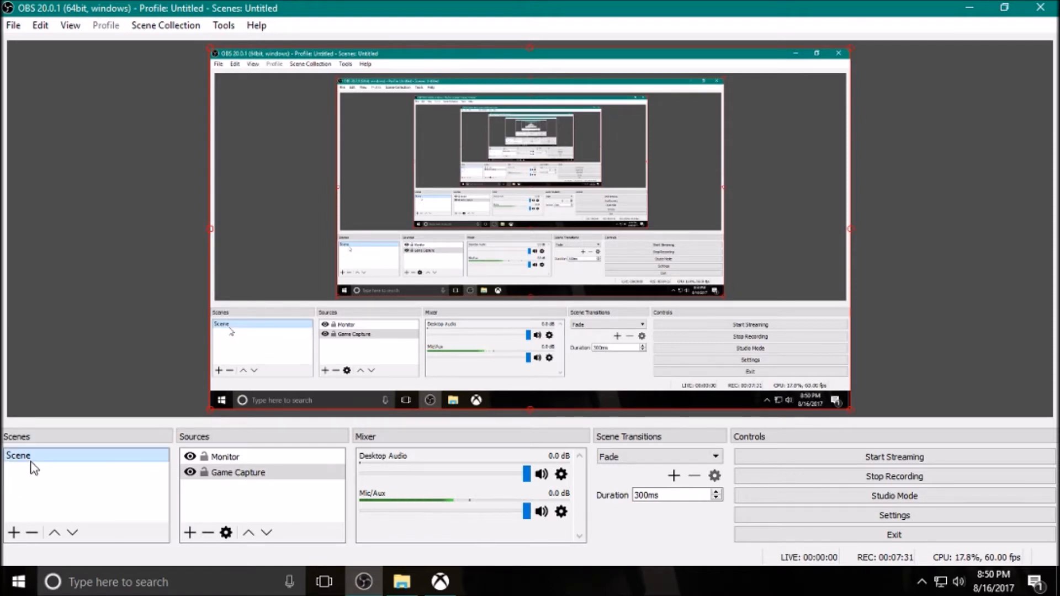
{"action": "right_click", "coordinate": [237, 503]}
{"action": "mouse_move", "coordinate": [306, 393]}
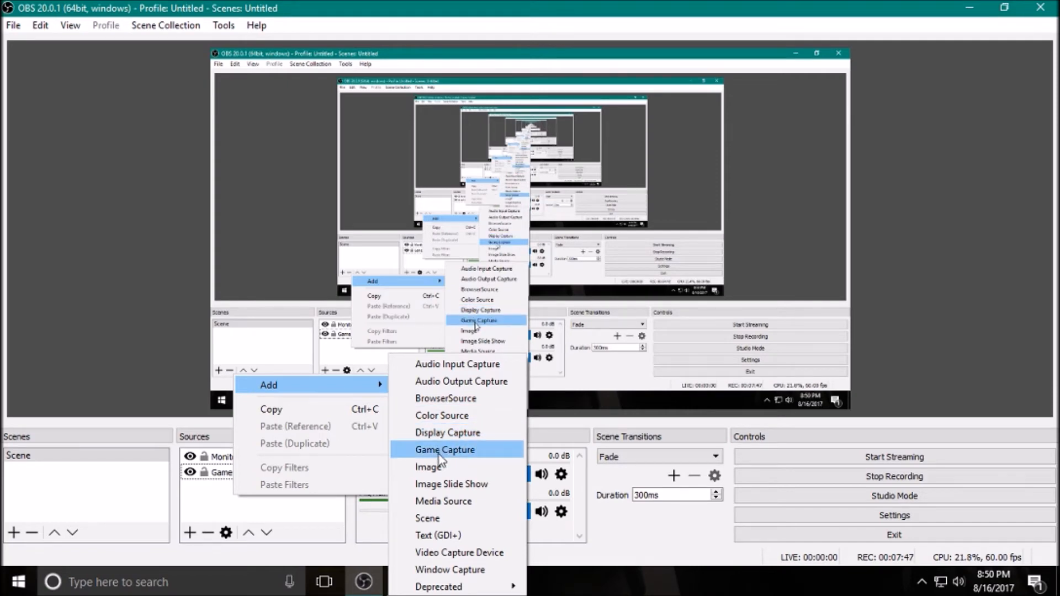
{"action": "left_click", "coordinate": [206, 491]}
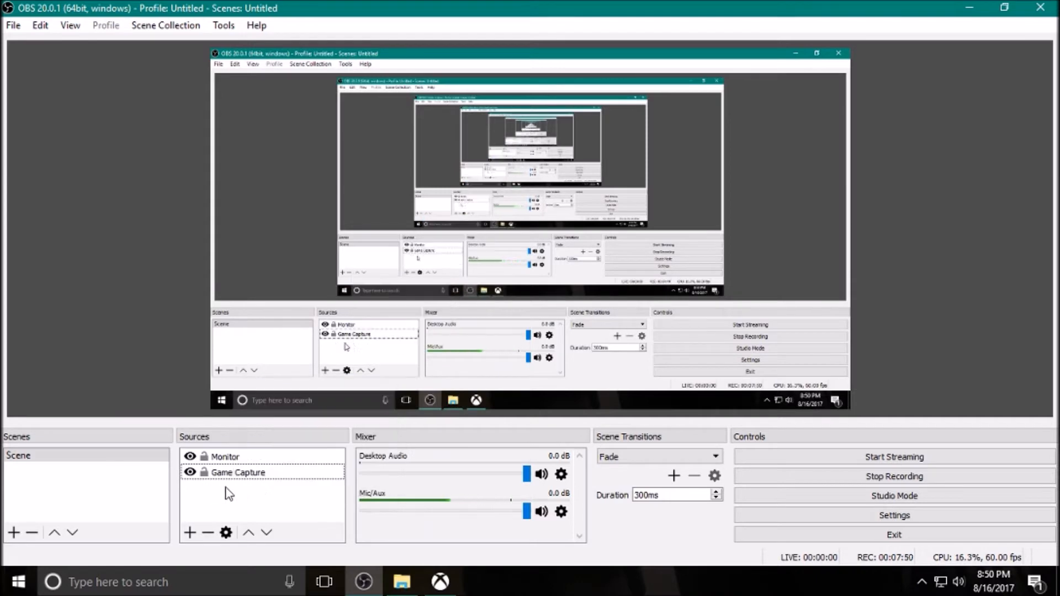
Step: Review the Game Capture source's properties, including its mode and captured window, and close them unchanged
{"action": "right_click", "coordinate": [264, 474]}
{"action": "left_click", "coordinate": [305, 462]}
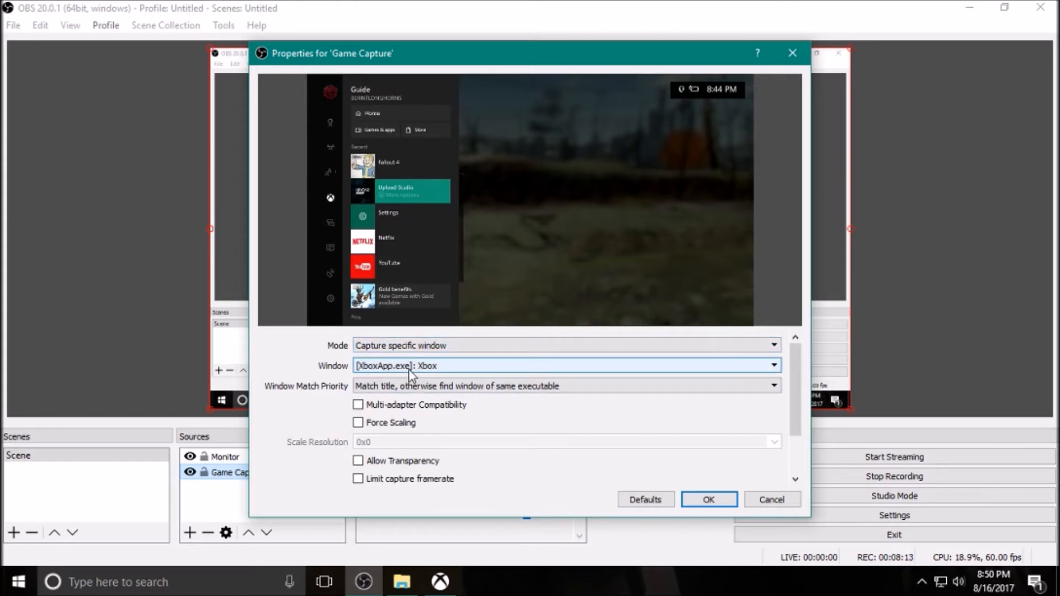
{"action": "left_click", "coordinate": [746, 504]}
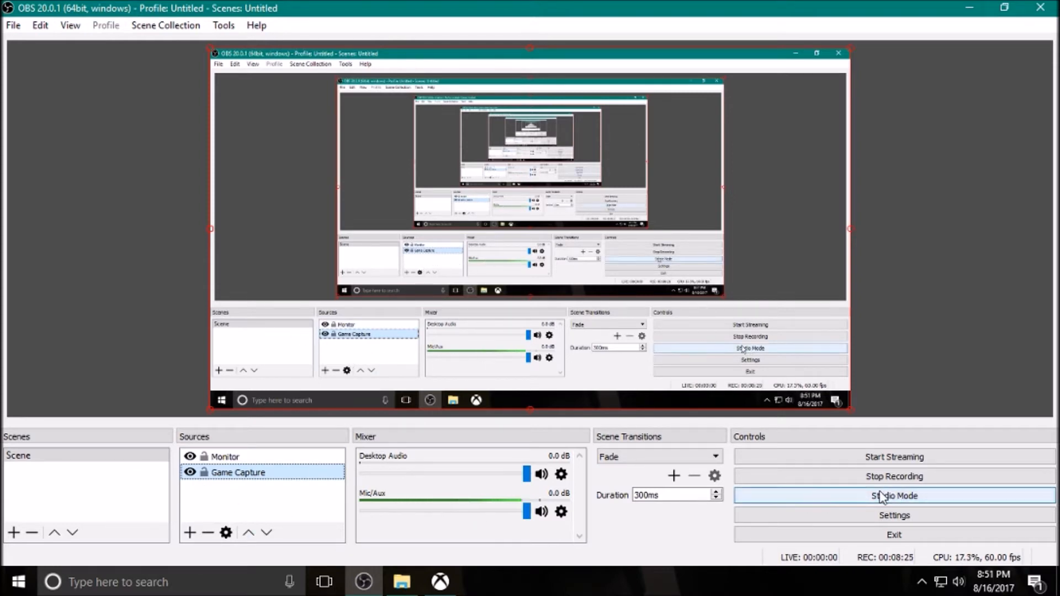
Step: Switch to the Xbox app, stop the running console stream and go to the Home page
{"action": "left_click", "coordinate": [441, 584]}
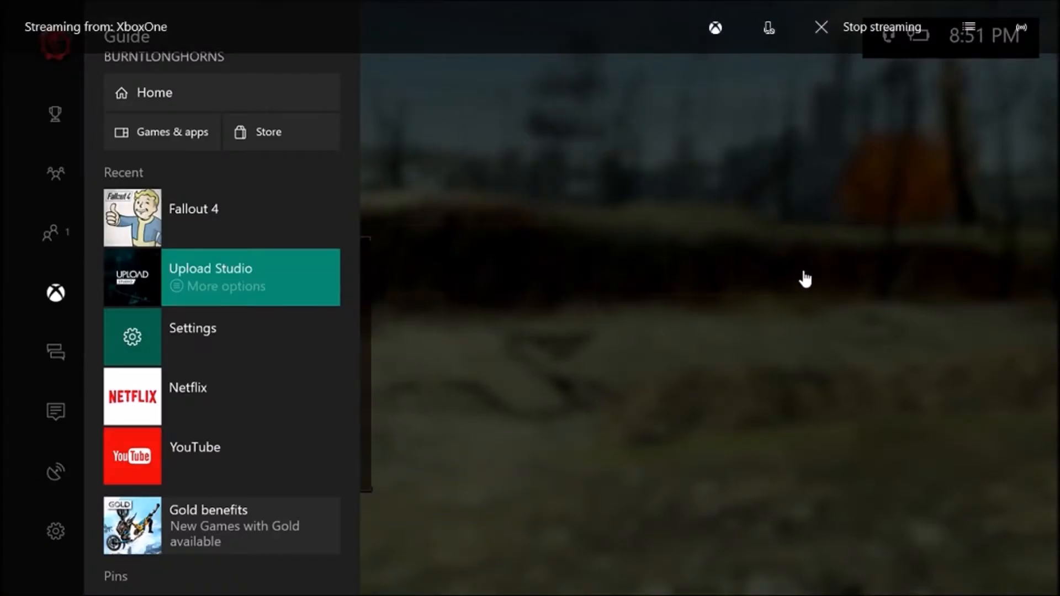
{"action": "left_click", "coordinate": [903, 35]}
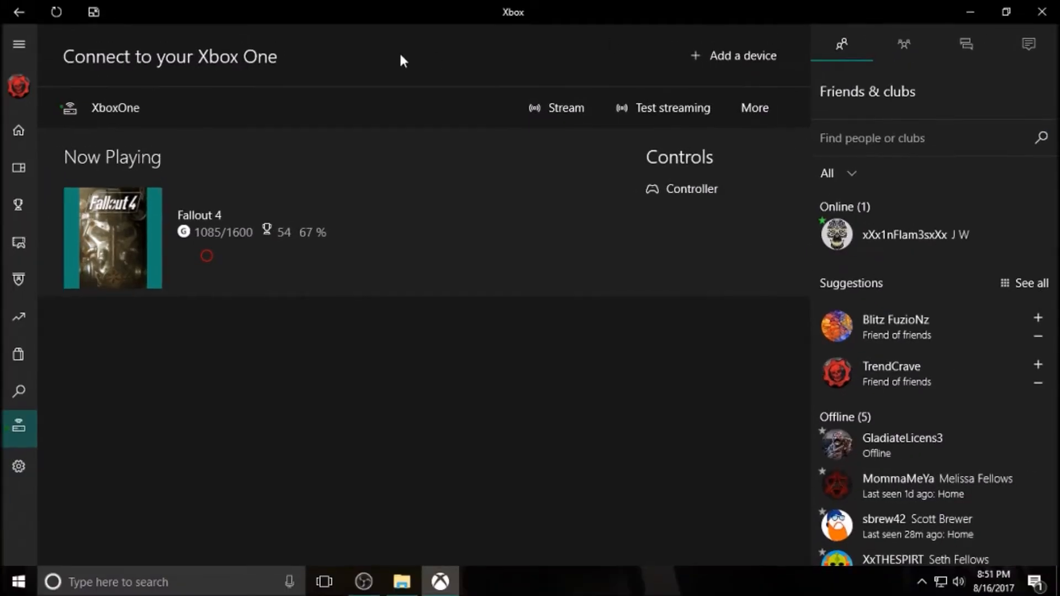
{"action": "left_click", "coordinate": [19, 131]}
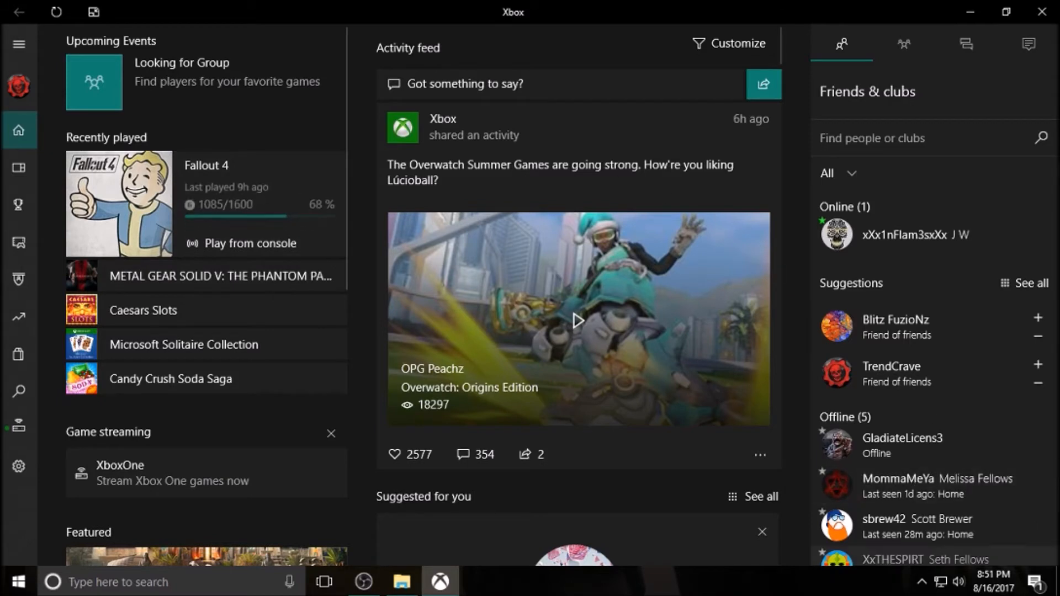
Step: Examine the Xbox app's General settings all the way through and its Xbox One streaming quality settings
{"action": "left_click", "coordinate": [19, 467]}
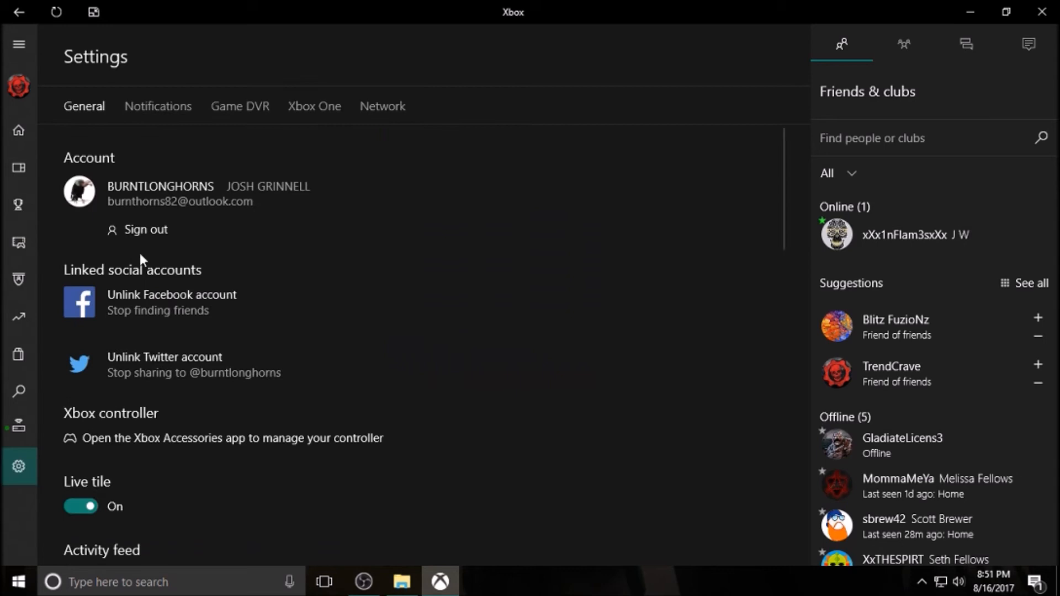
{"action": "scroll", "coordinate": [165, 194], "scroll_direction": "down", "scroll_amount": 3}
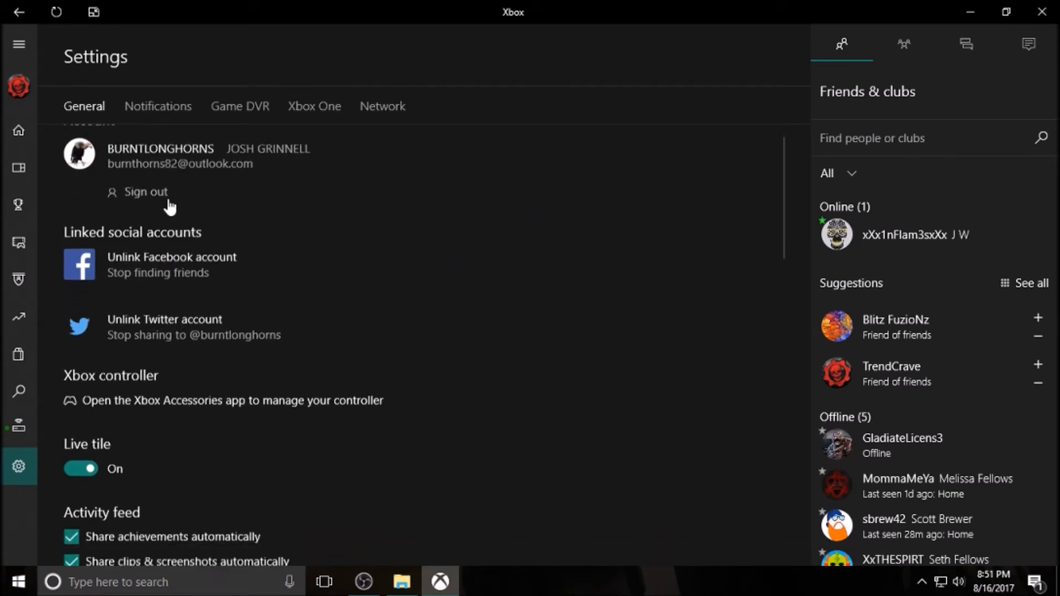
{"action": "scroll", "coordinate": [170, 203], "scroll_direction": "down", "scroll_amount": 4}
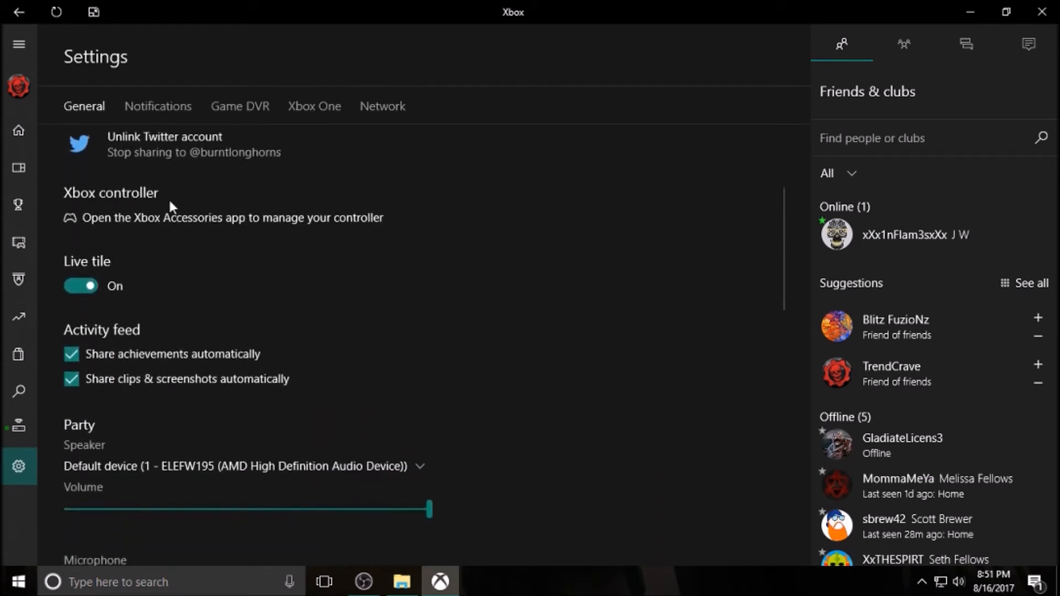
{"action": "scroll", "coordinate": [168, 198], "scroll_direction": "down", "scroll_amount": 3}
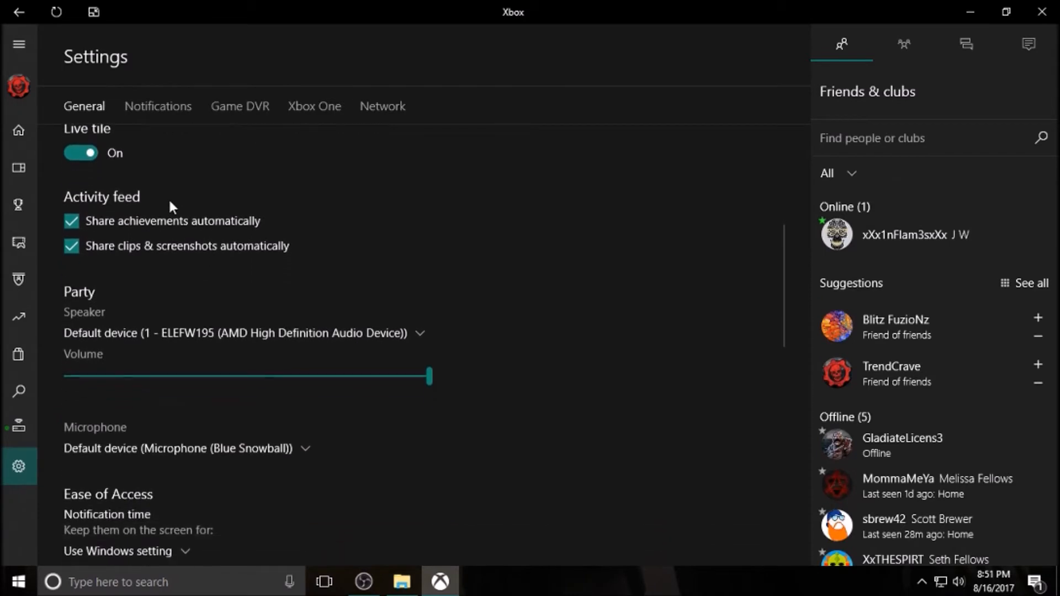
{"action": "scroll", "coordinate": [197, 323], "scroll_direction": "down", "scroll_amount": 7}
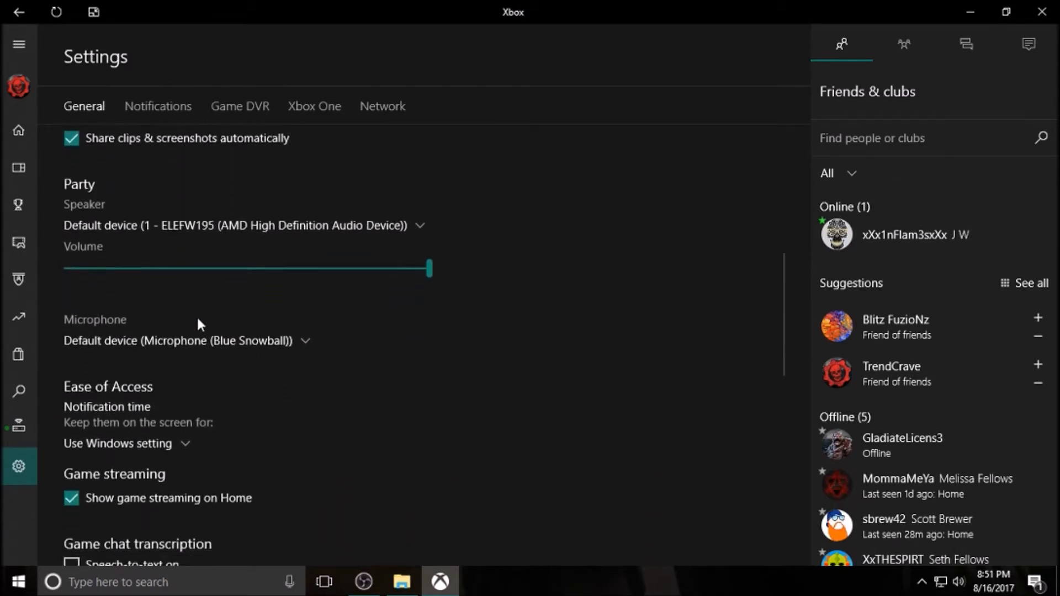
{"action": "scroll", "coordinate": [197, 323], "scroll_direction": "down", "scroll_amount": 8}
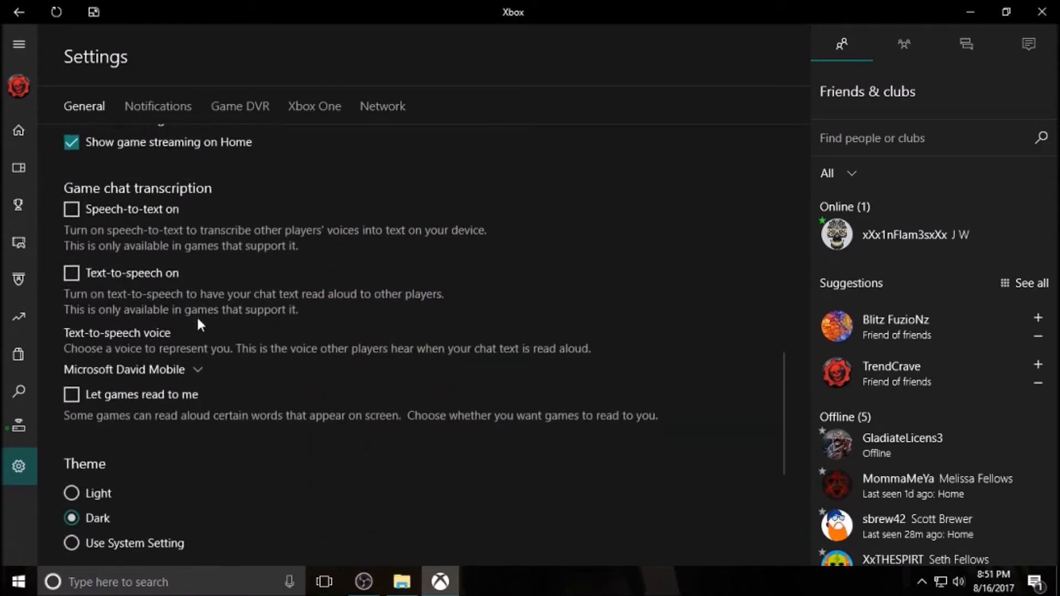
{"action": "scroll", "coordinate": [201, 325], "scroll_direction": "down", "scroll_amount": 2}
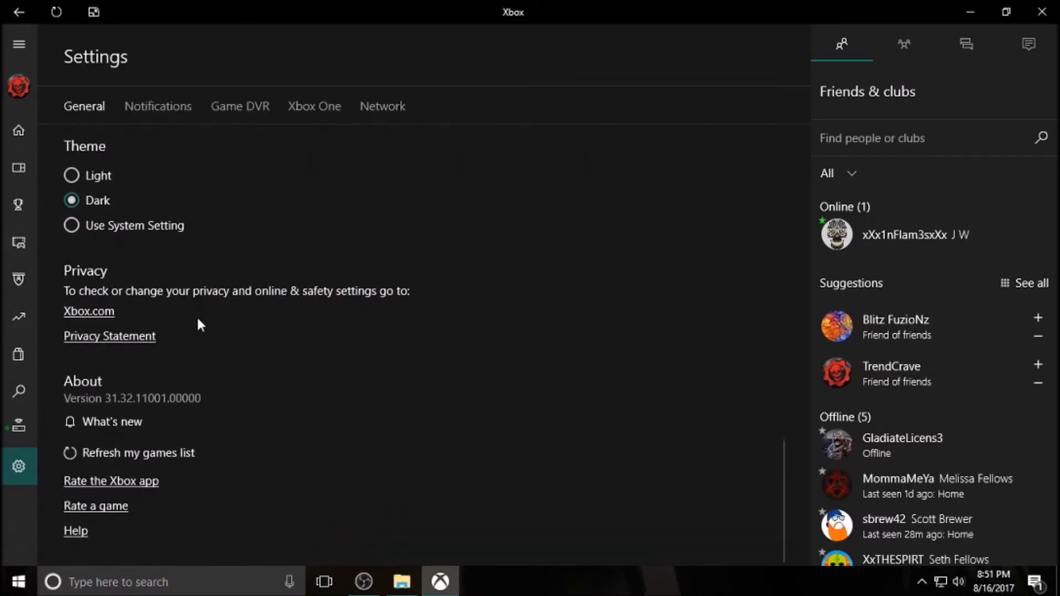
{"action": "left_click", "coordinate": [315, 111]}
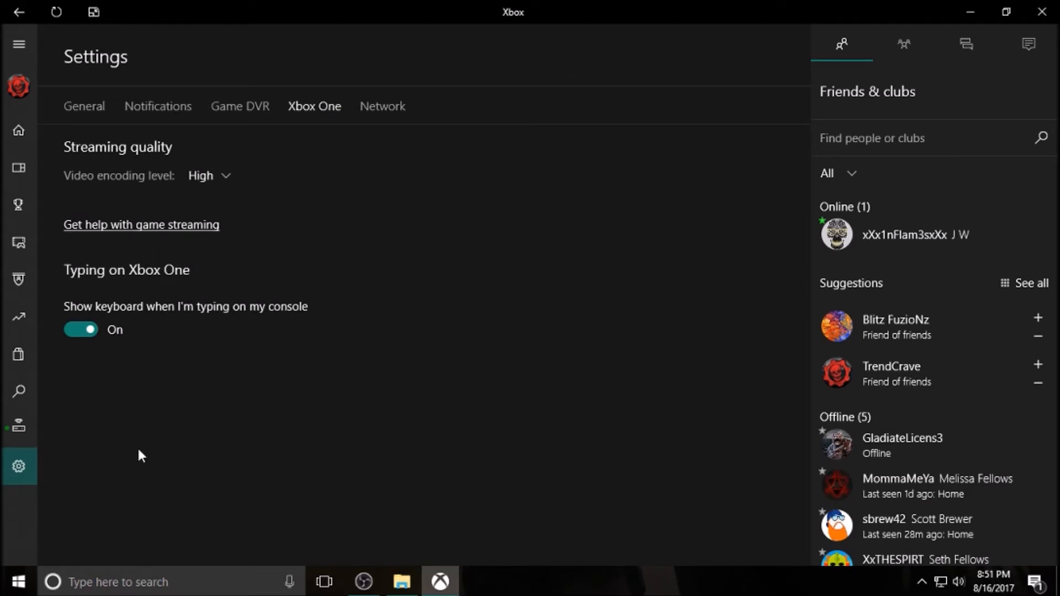
Step: Start streaming from the connected XboxOne console and continue past the missing-controller notice
{"action": "left_click", "coordinate": [18, 426]}
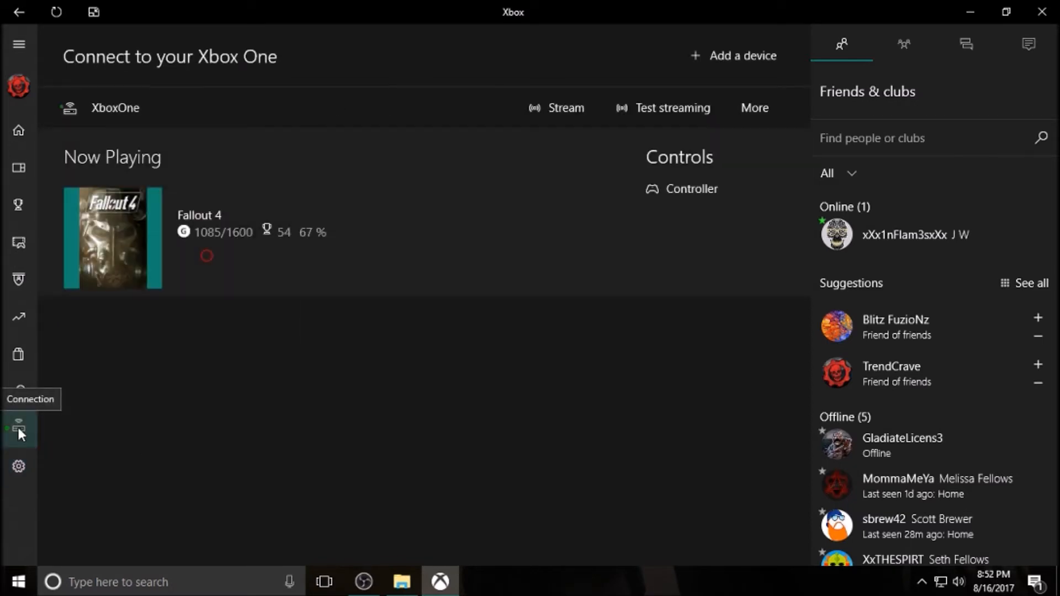
{"action": "left_click", "coordinate": [559, 108]}
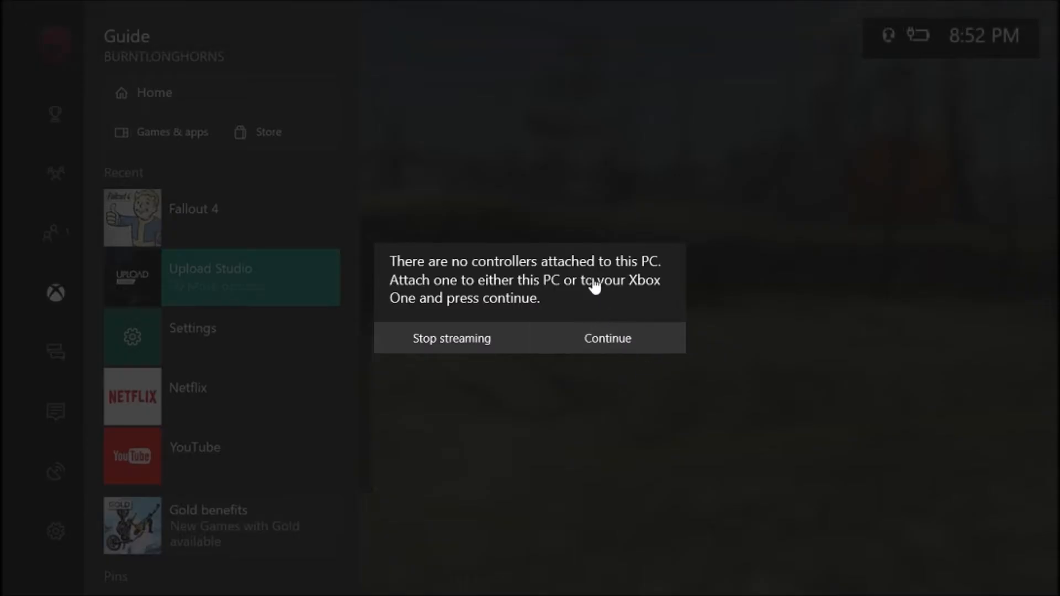
{"action": "left_click", "coordinate": [610, 348]}
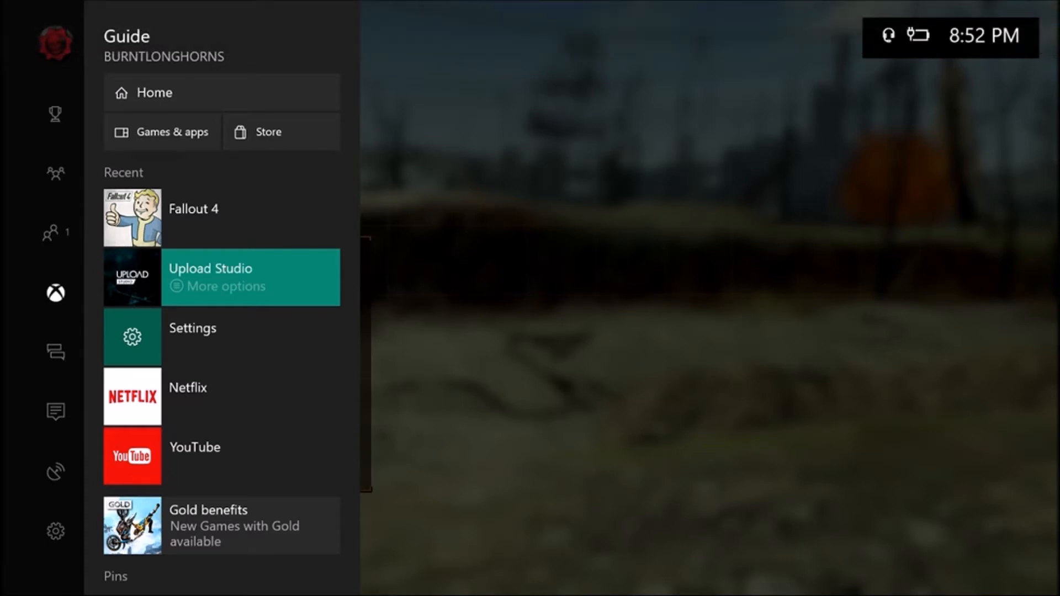
Step: Close the Xbox guide and the Fallout 4 pause menu to return to the streamed gameplay
{"action": "key", "text": "Escape"}
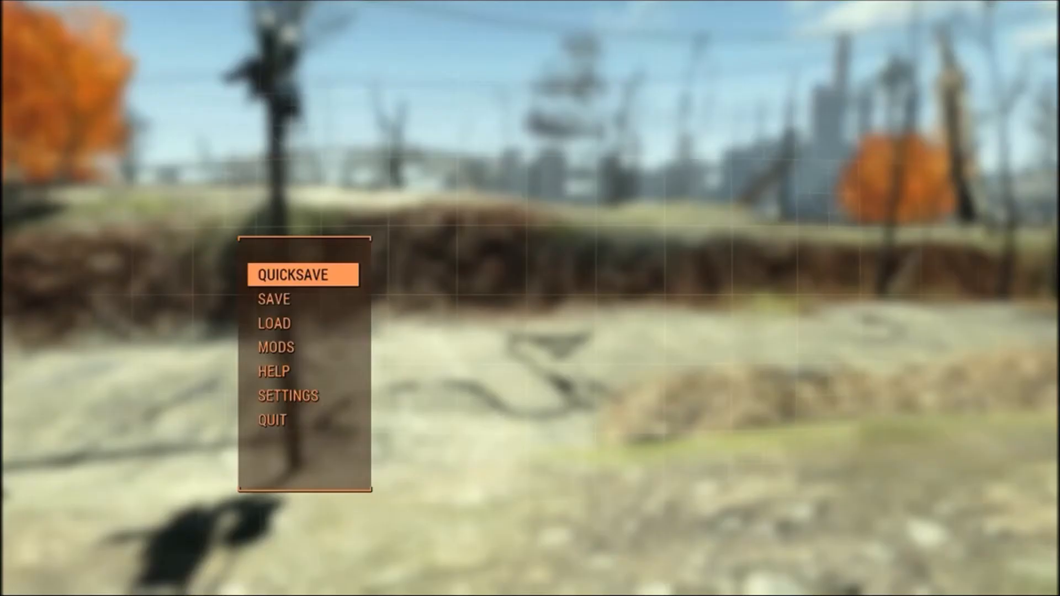
{"action": "mouse_move", "coordinate": [655, 433]}
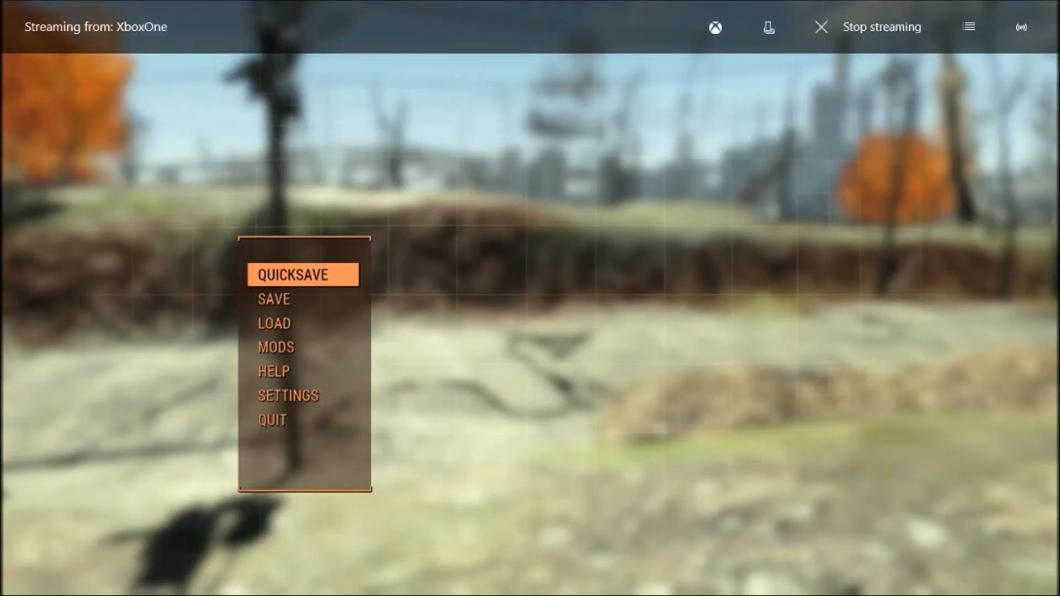
{"action": "mouse_move", "coordinate": [357, 592]}
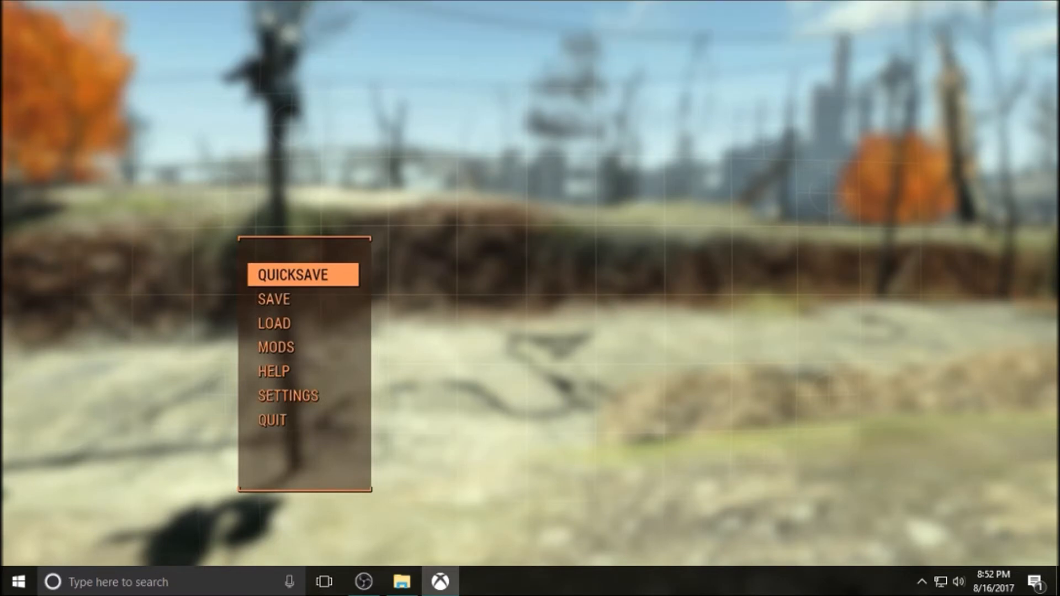
{"action": "key", "text": "Escape"}
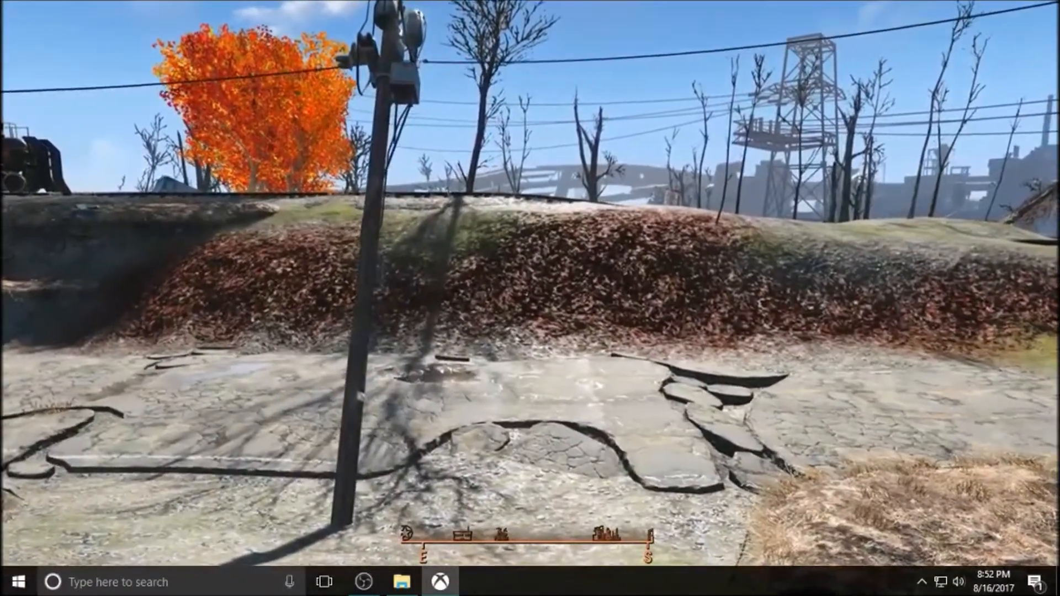
{"action": "mouse_move", "coordinate": [634, 457]}
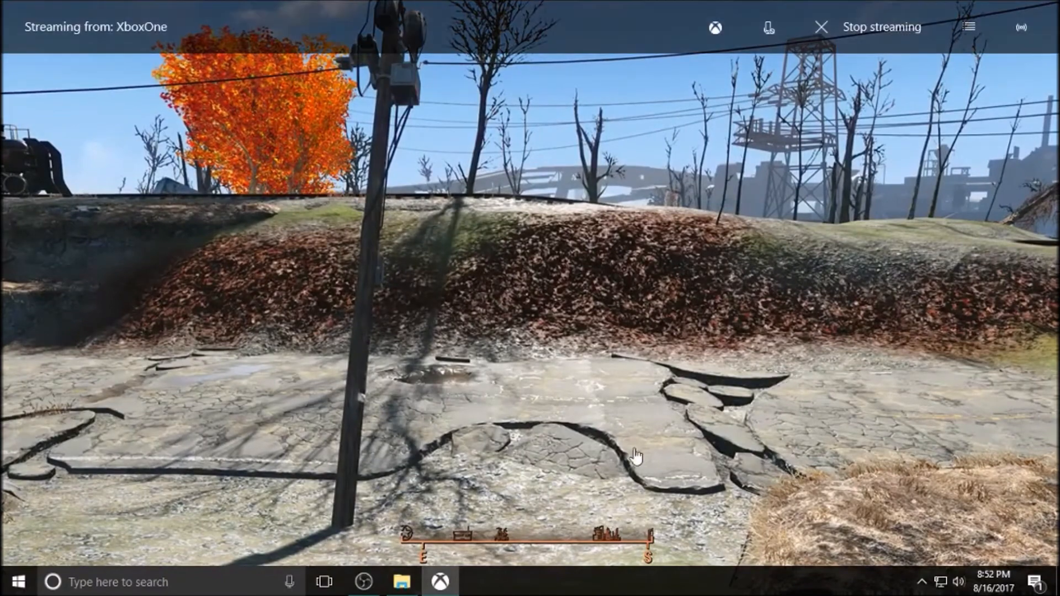
Step: Stop the console stream, close the Xbox app and switch to OBS
{"action": "left_click", "coordinate": [883, 28]}
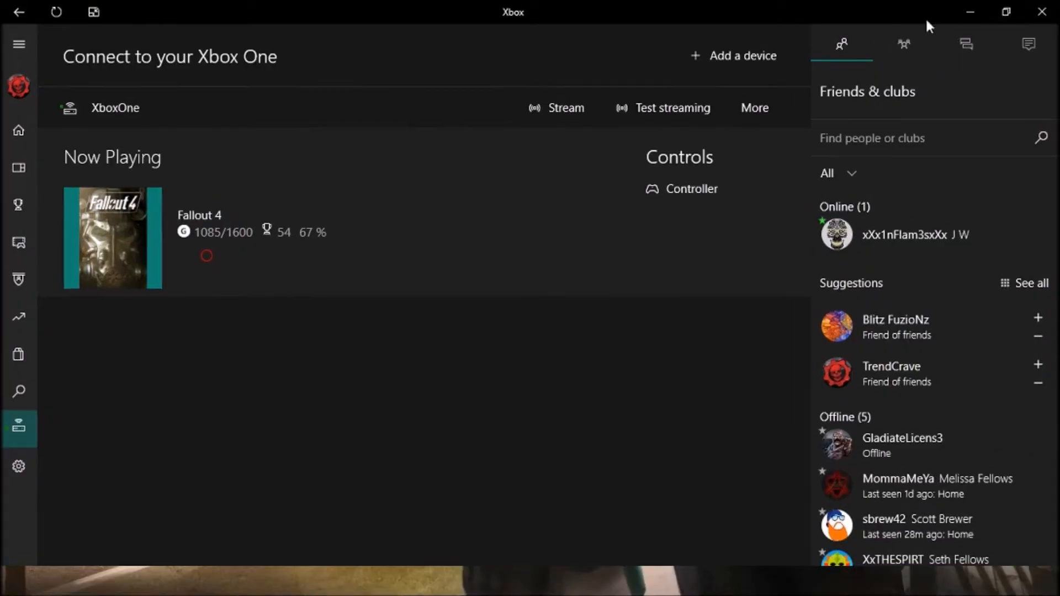
{"action": "left_click", "coordinate": [1045, 12]}
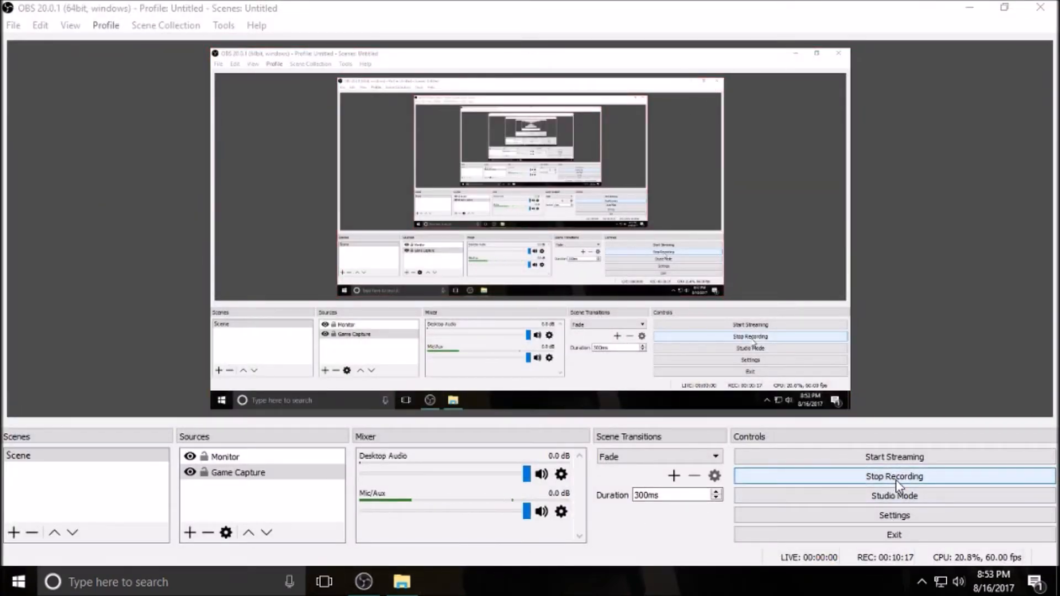
{"action": "left_click", "coordinate": [364, 585]}
Step: Switch to File Explorer and open the OBS Videos folder to look at the recorded files
{"action": "left_click", "coordinate": [399, 584]}
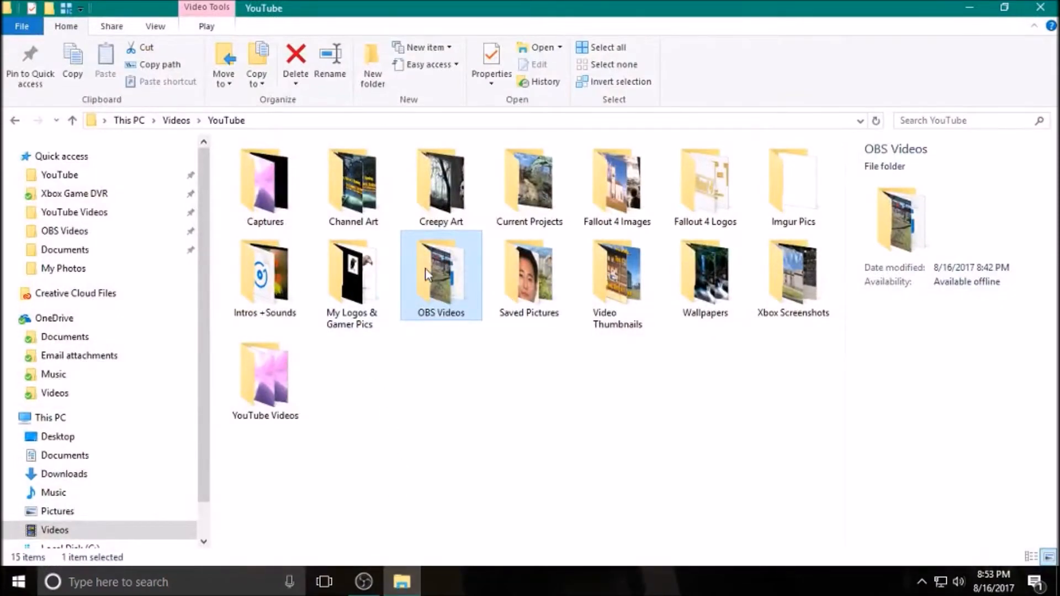
{"action": "double_click", "coordinate": [450, 282]}
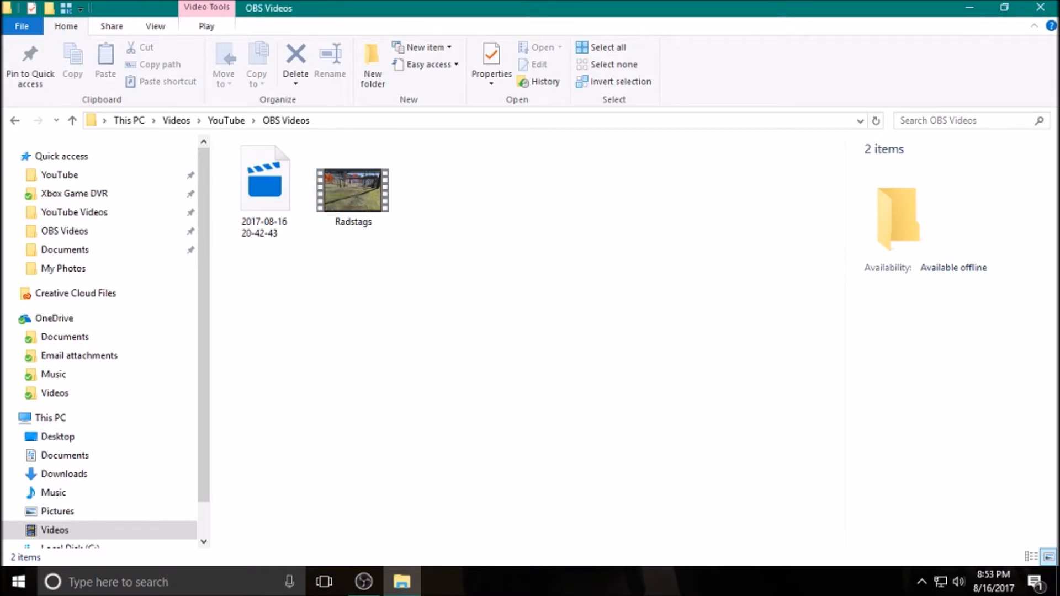
Step: Minimize File Explorer and launch Movie Maker
{"action": "left_click", "coordinate": [402, 582]}
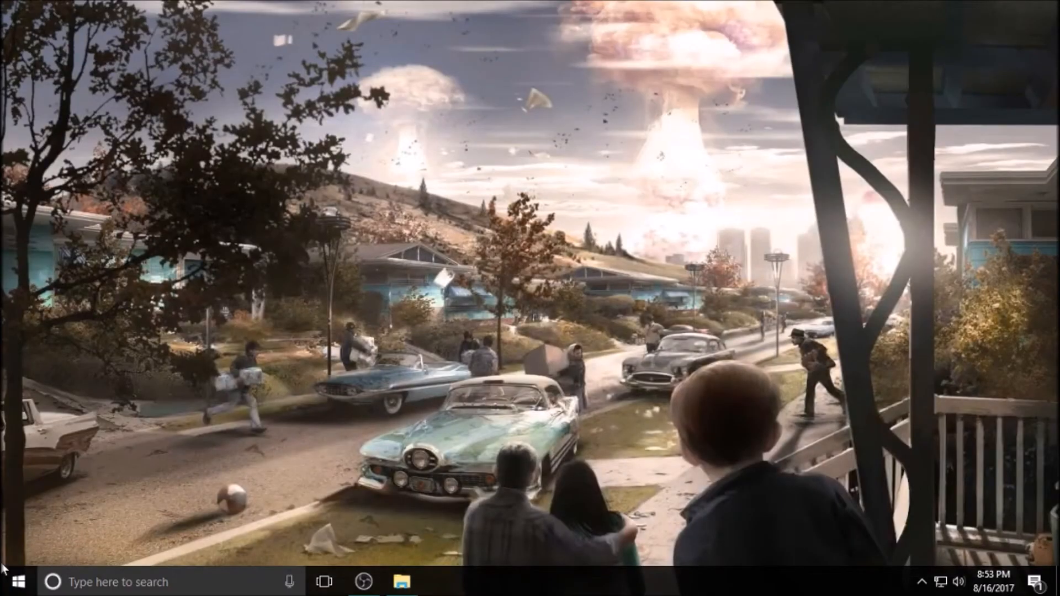
{"action": "left_click", "coordinate": [17, 581]}
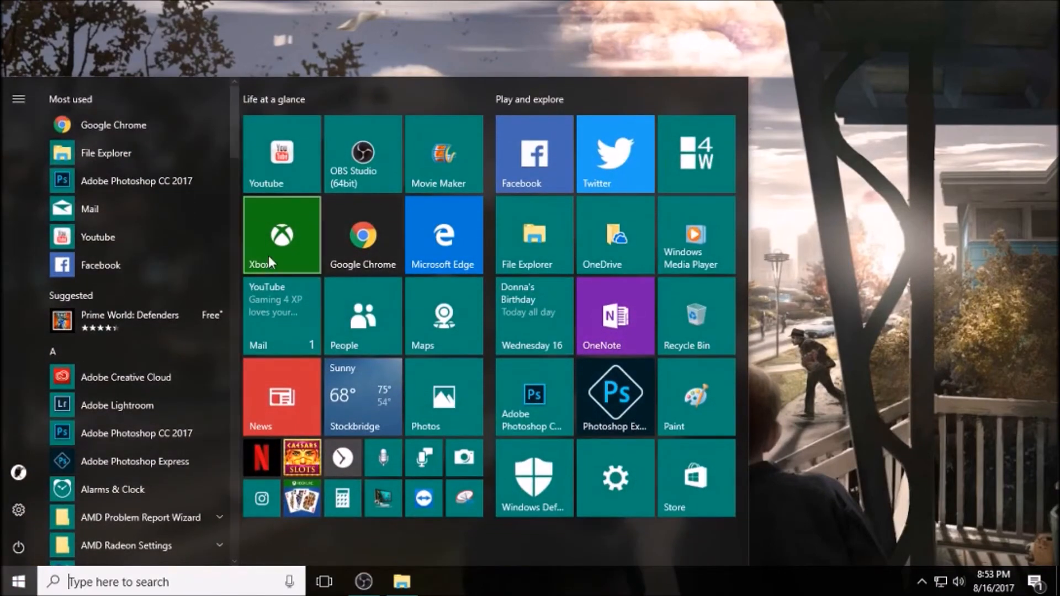
{"action": "left_click", "coordinate": [447, 146]}
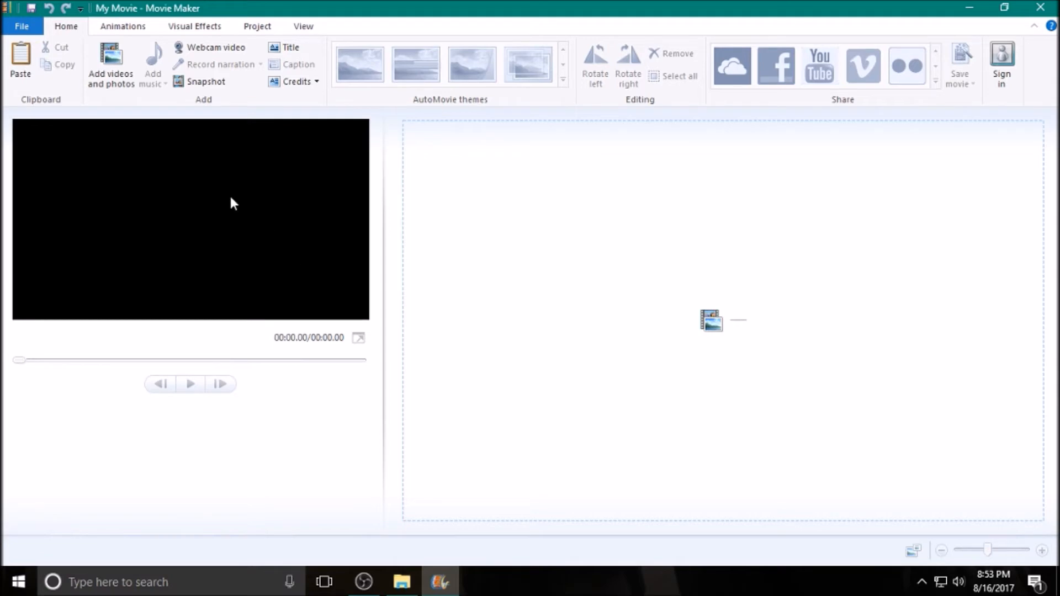
Step: Add the Video Intro clip from the Intros +Sounds folder inside YouTube to the empty movie project
{"action": "left_click", "coordinate": [113, 65]}
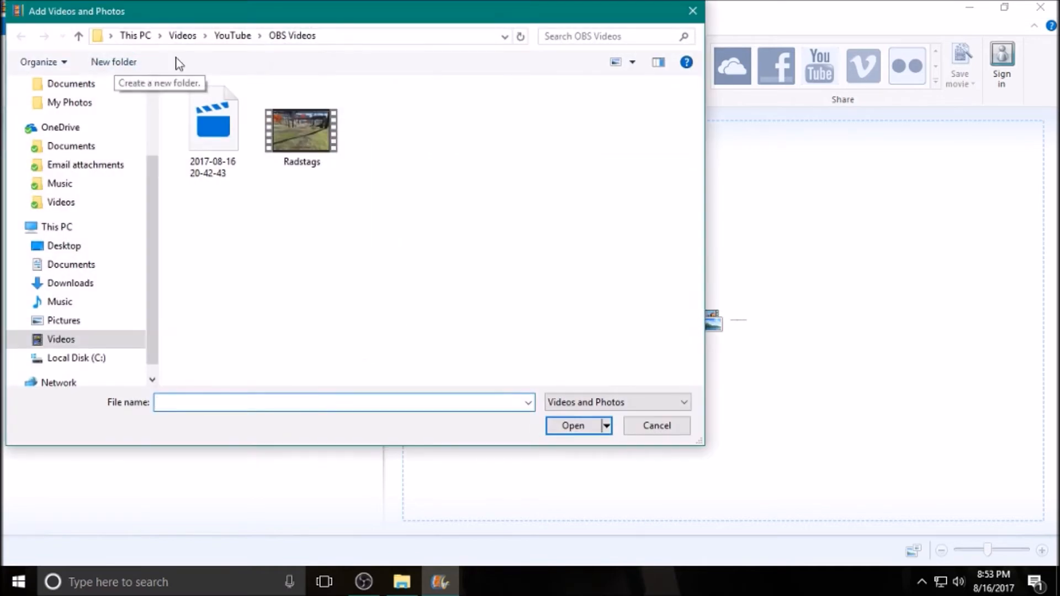
{"action": "left_click", "coordinate": [233, 36]}
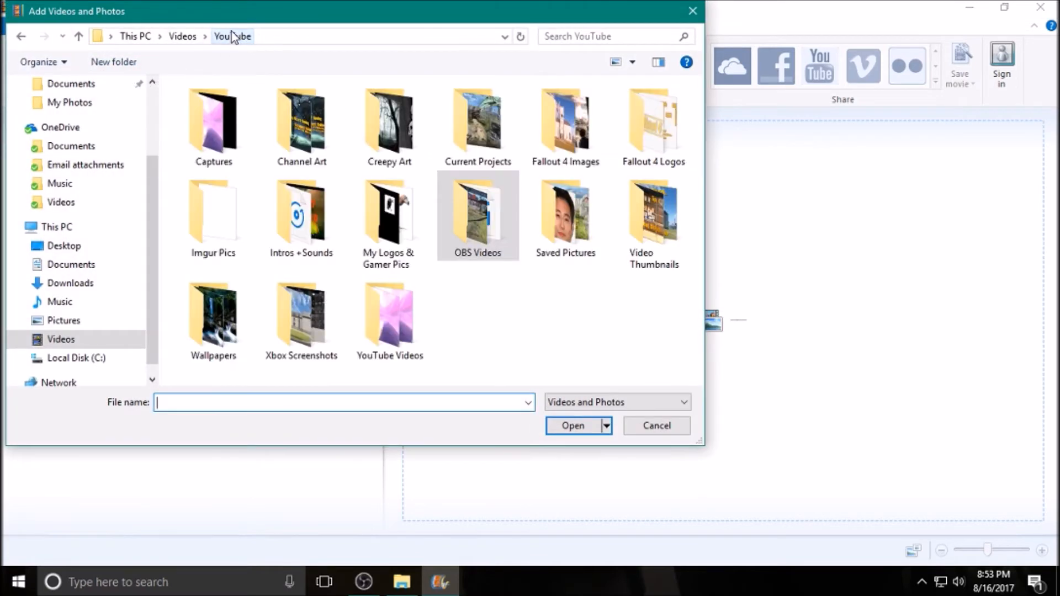
{"action": "left_click", "coordinate": [301, 225]}
{"action": "double_click", "coordinate": [301, 225]}
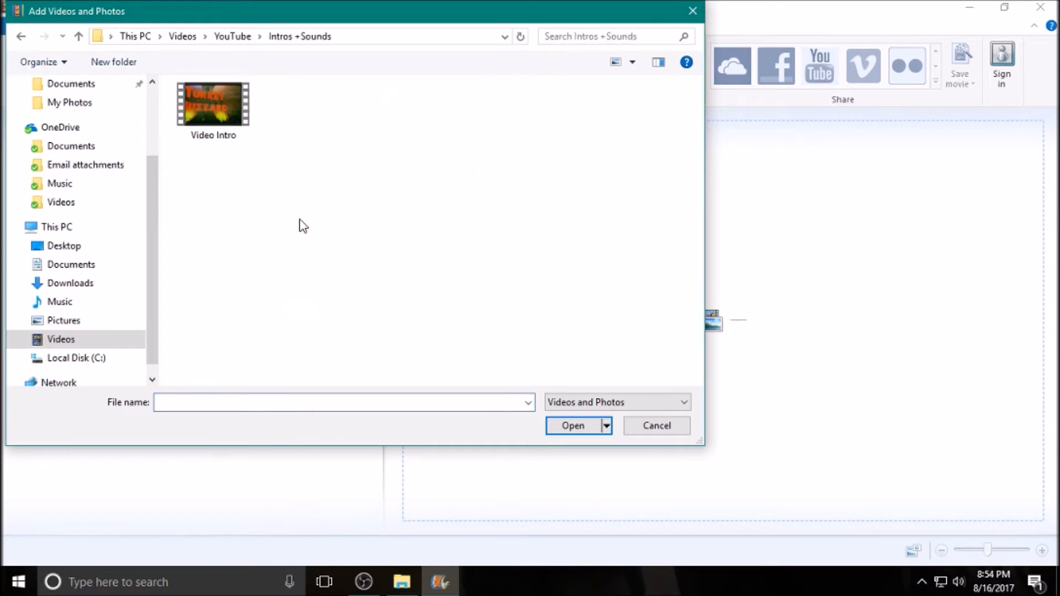
{"action": "double_click", "coordinate": [220, 123]}
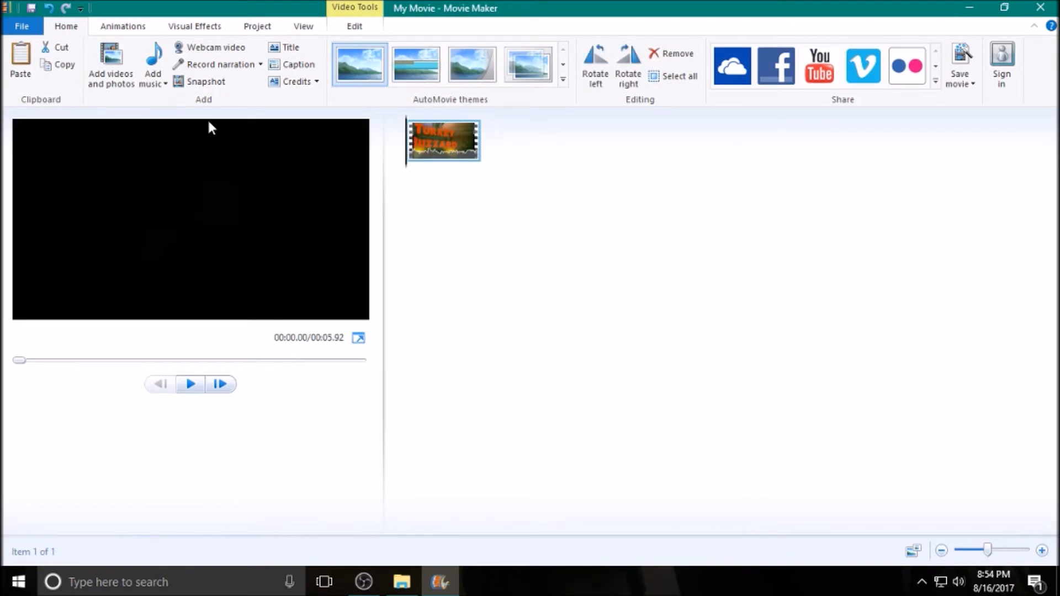
Step: Add the Radstags recording from the OBS Videos folder to the project after the intro clip
{"action": "left_click", "coordinate": [115, 72]}
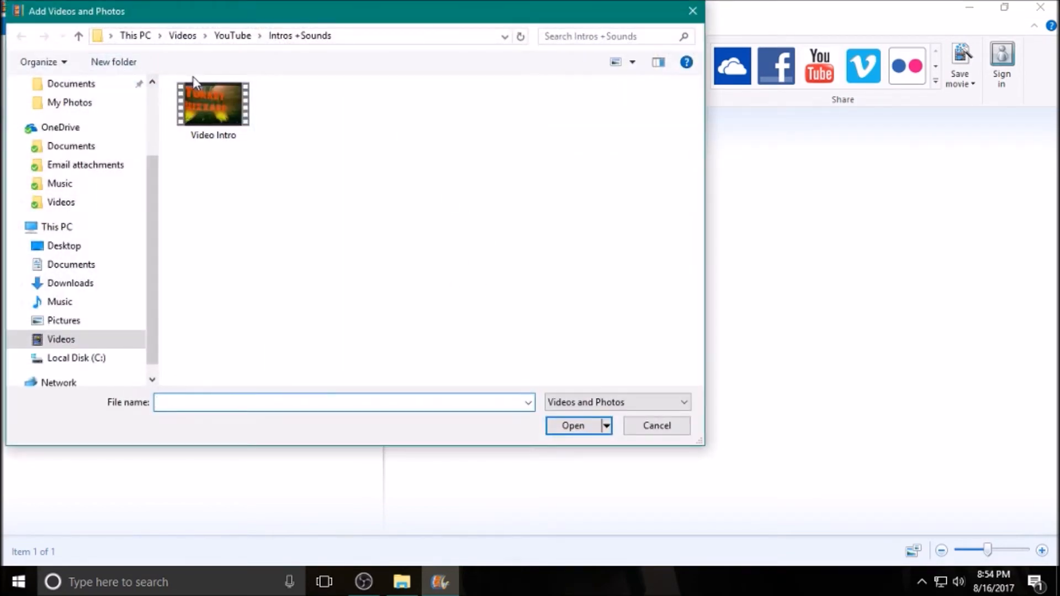
{"action": "left_click", "coordinate": [233, 36]}
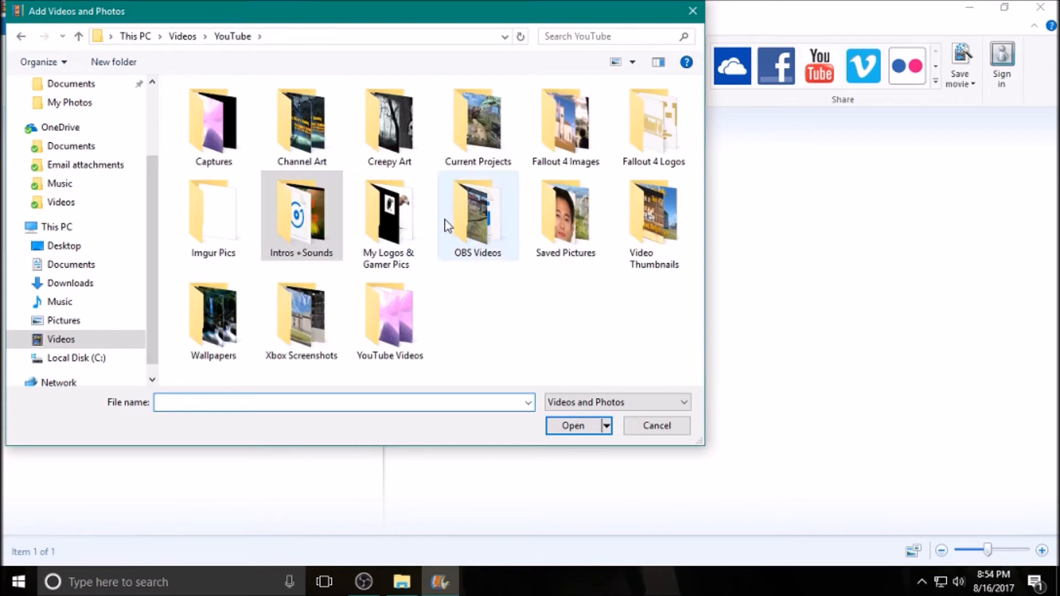
{"action": "double_click", "coordinate": [483, 223]}
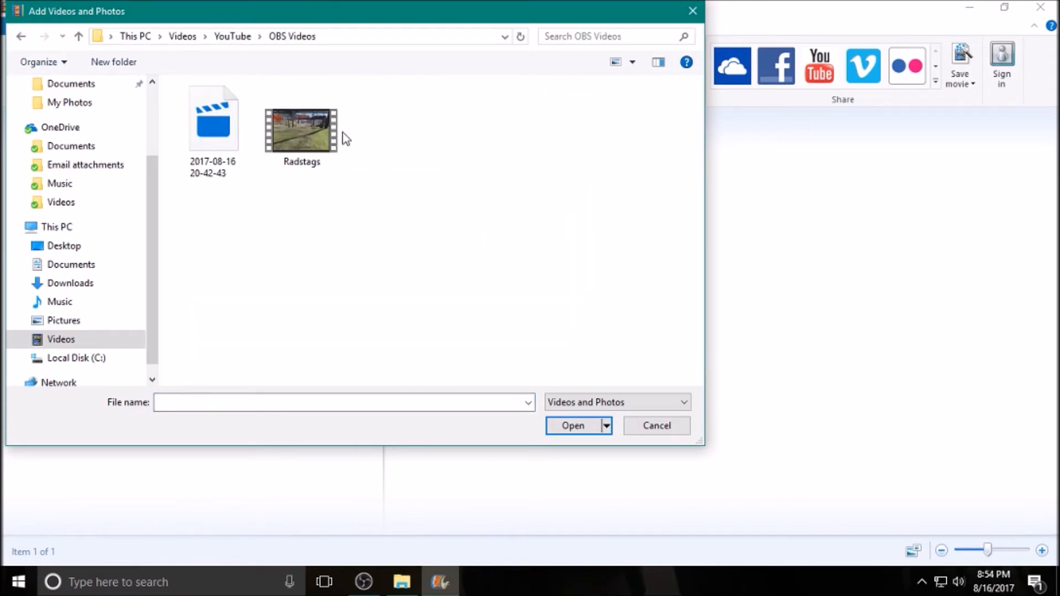
{"action": "double_click", "coordinate": [298, 145]}
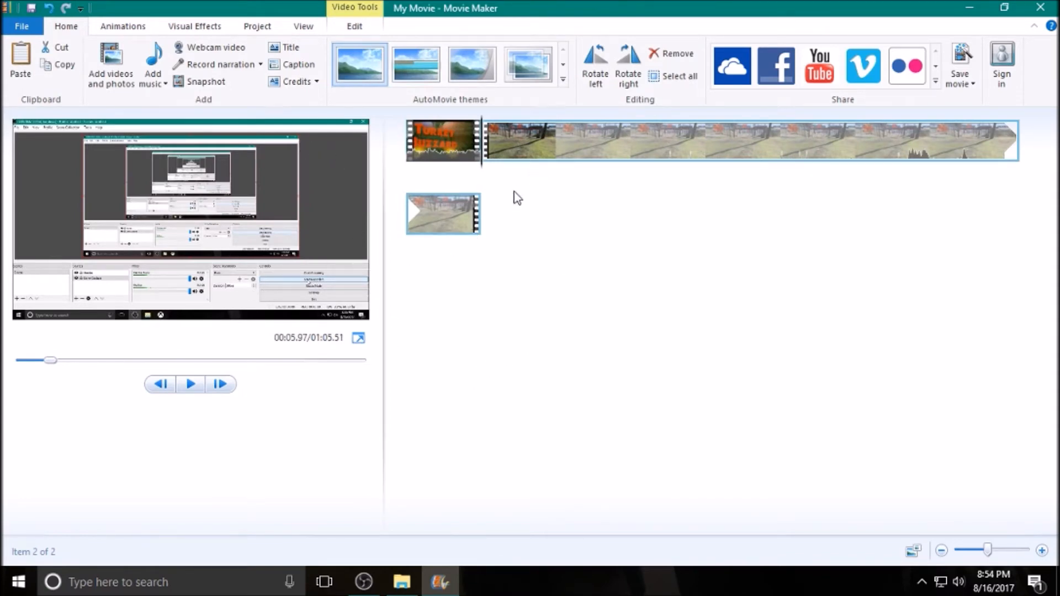
Step: Apply the Blur transition to the Radstags clip and set its duration to 1.00
{"action": "left_click", "coordinate": [133, 28]}
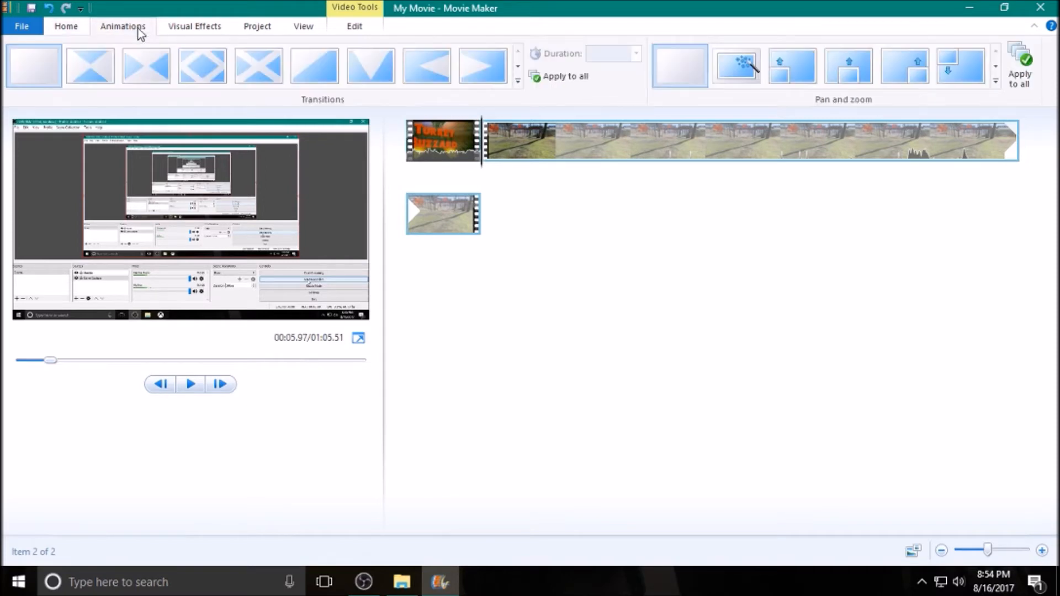
{"action": "left_click", "coordinate": [518, 67]}
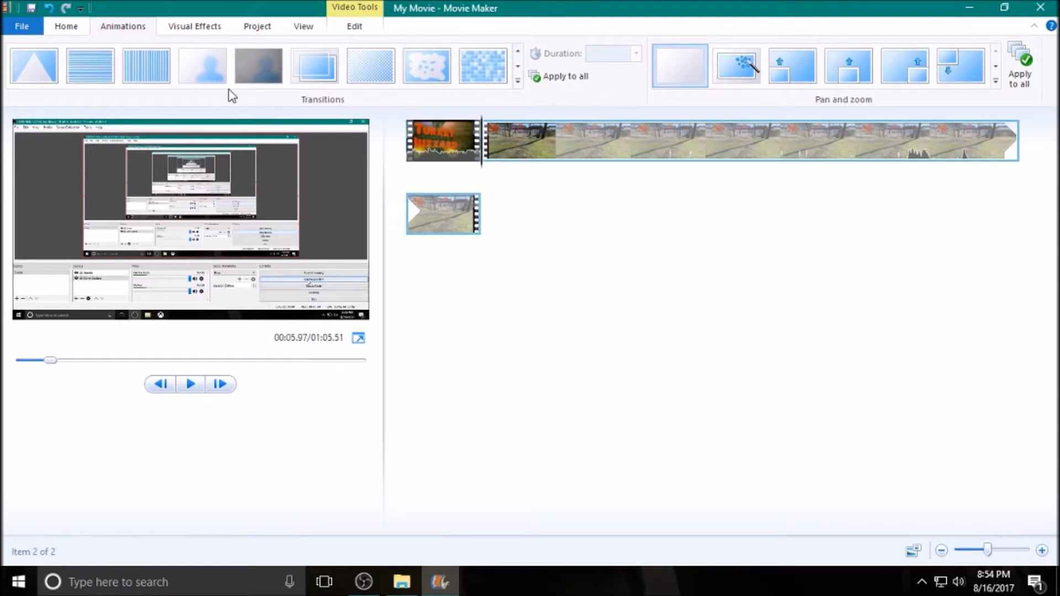
{"action": "left_click", "coordinate": [202, 69]}
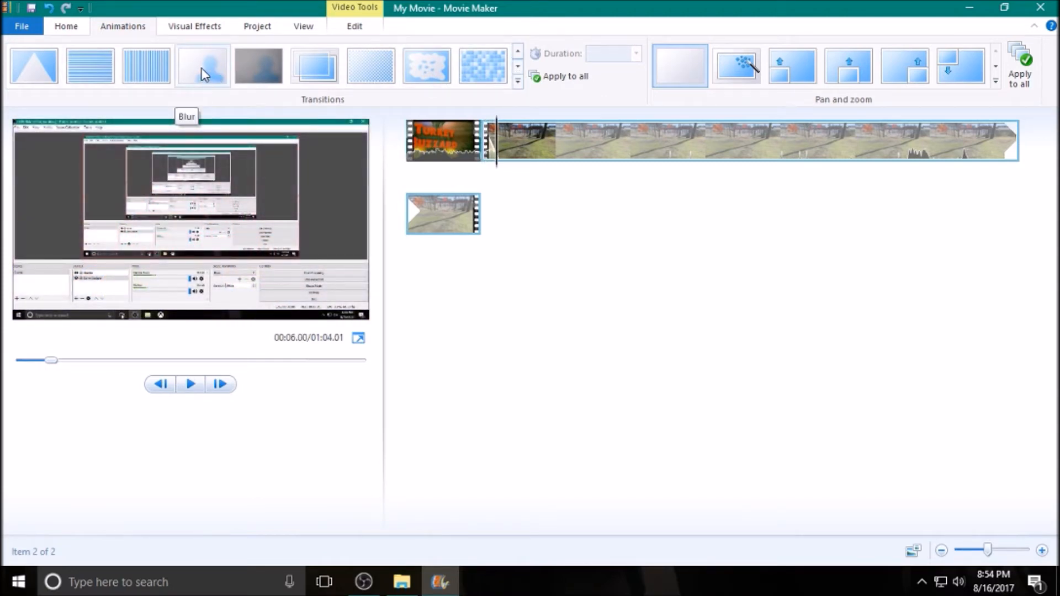
{"action": "left_click", "coordinate": [201, 69]}
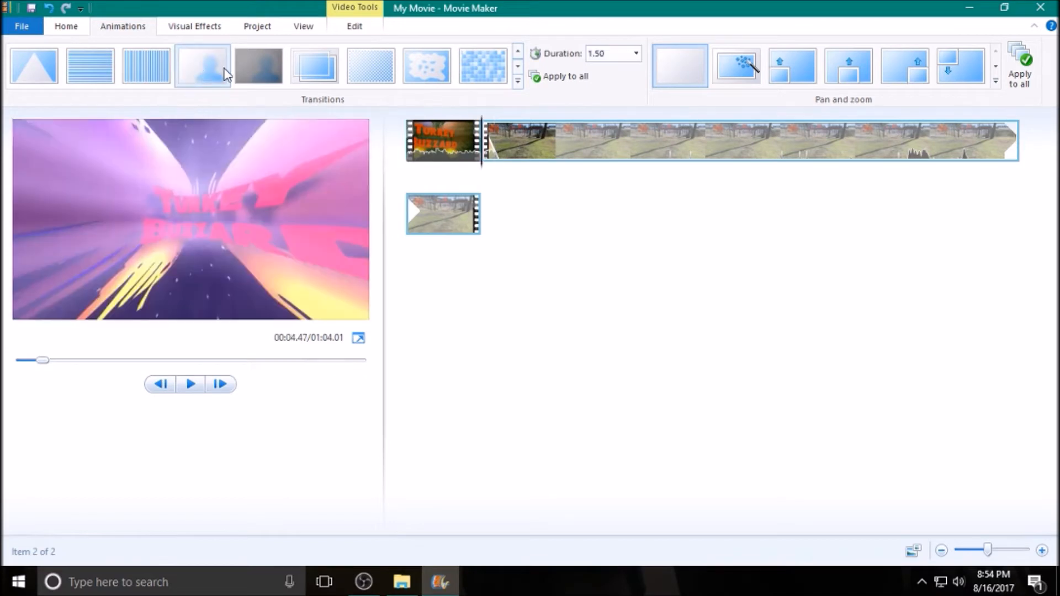
{"action": "left_click", "coordinate": [637, 54]}
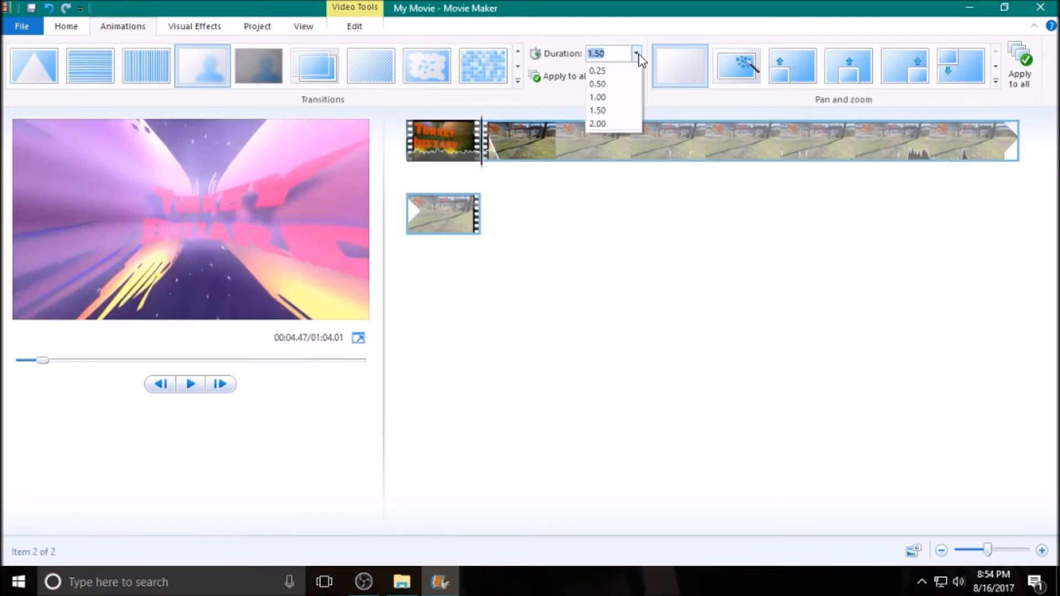
{"action": "left_click", "coordinate": [598, 97]}
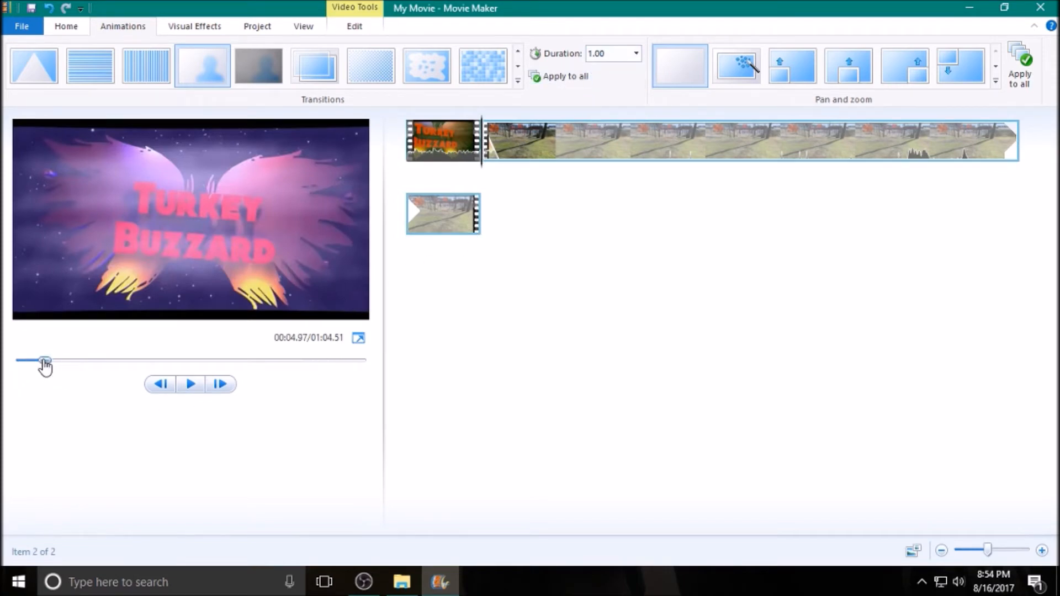
Step: Play the movie from the beginning, pause at about 15.43 s and set the Radstags clip's start point there
{"action": "left_click_drag", "start_coordinate": [45, 362], "coordinate": [2, 366]}
{"action": "left_click", "coordinate": [188, 383]}
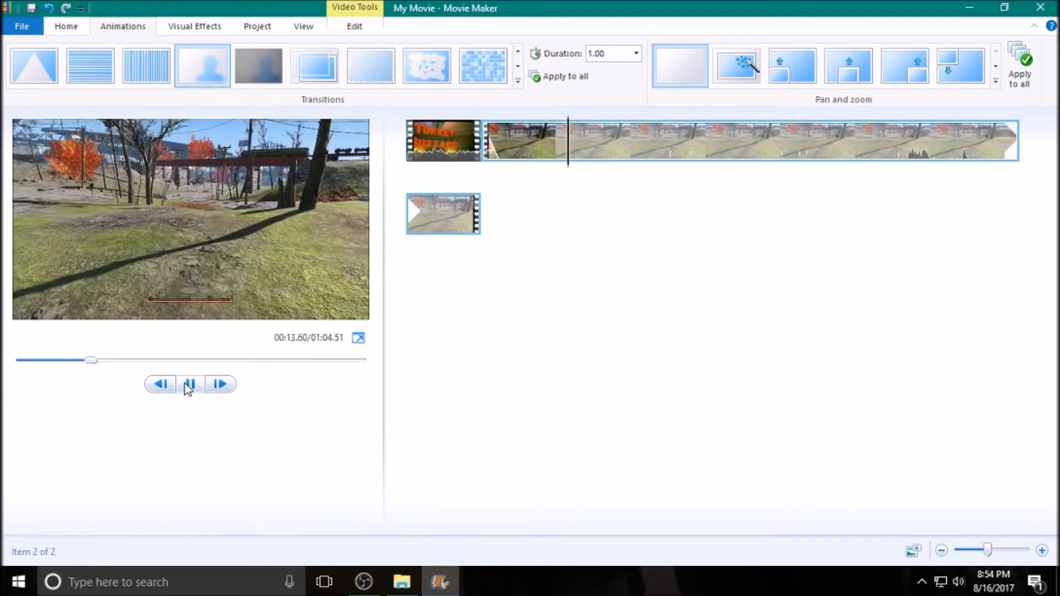
{"action": "left_click", "coordinate": [186, 385]}
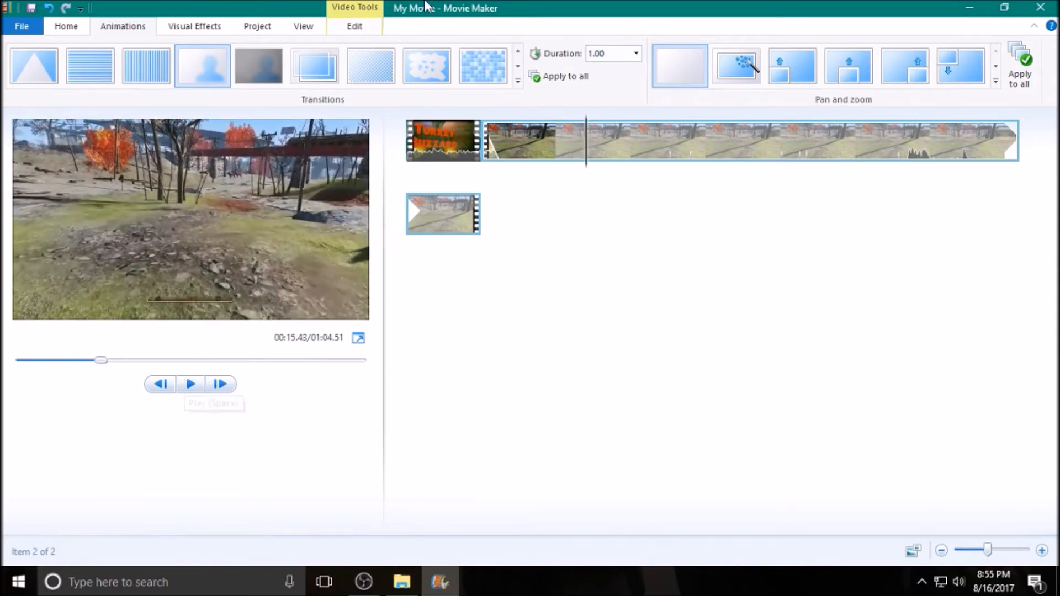
{"action": "left_click", "coordinate": [354, 28]}
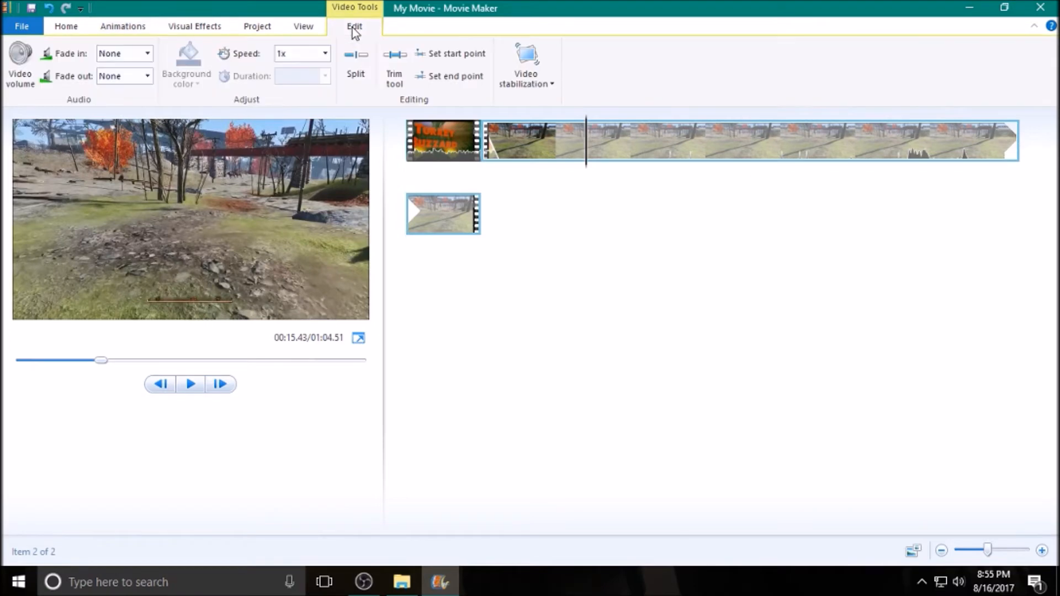
{"action": "left_click", "coordinate": [462, 55]}
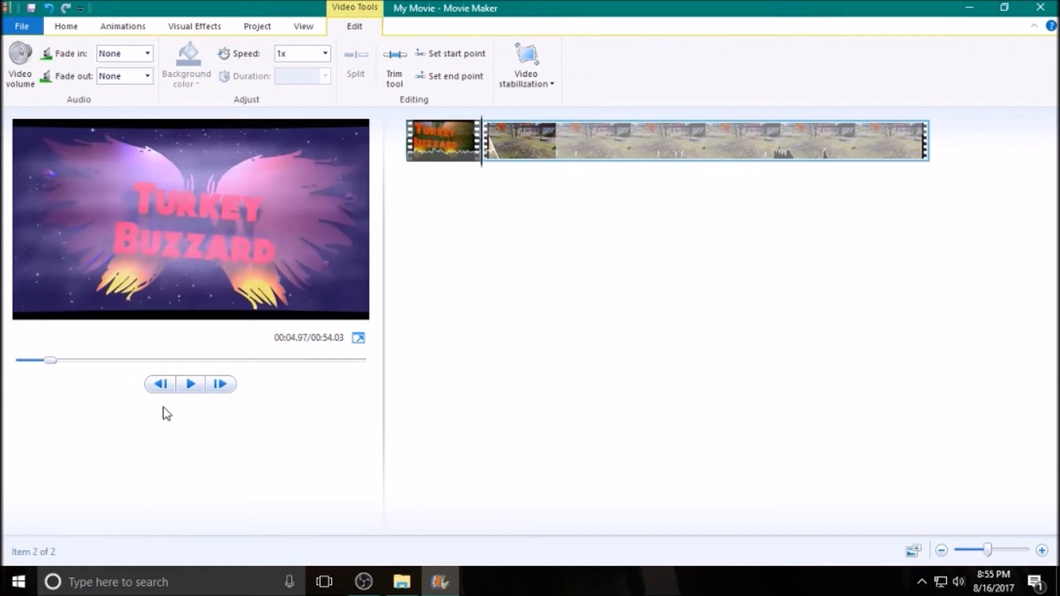
Step: Replay the trimmed movie from the beginning, skip near its end, pause at about 51.73 s and set the Radstags clip's end point there
{"action": "left_click_drag", "start_coordinate": [47, 364], "coordinate": [7, 371]}
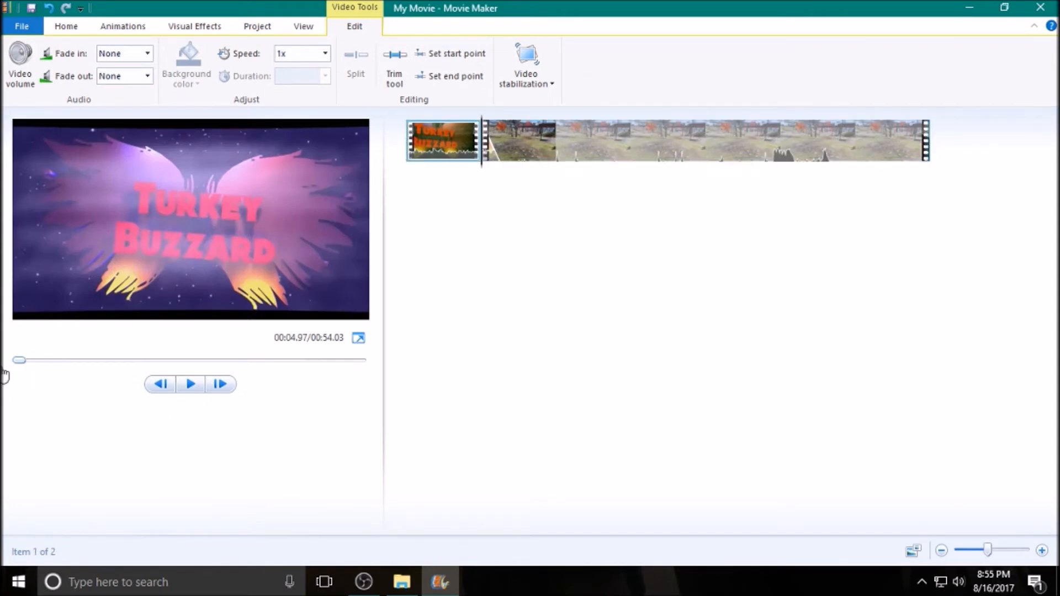
{"action": "left_click", "coordinate": [190, 385]}
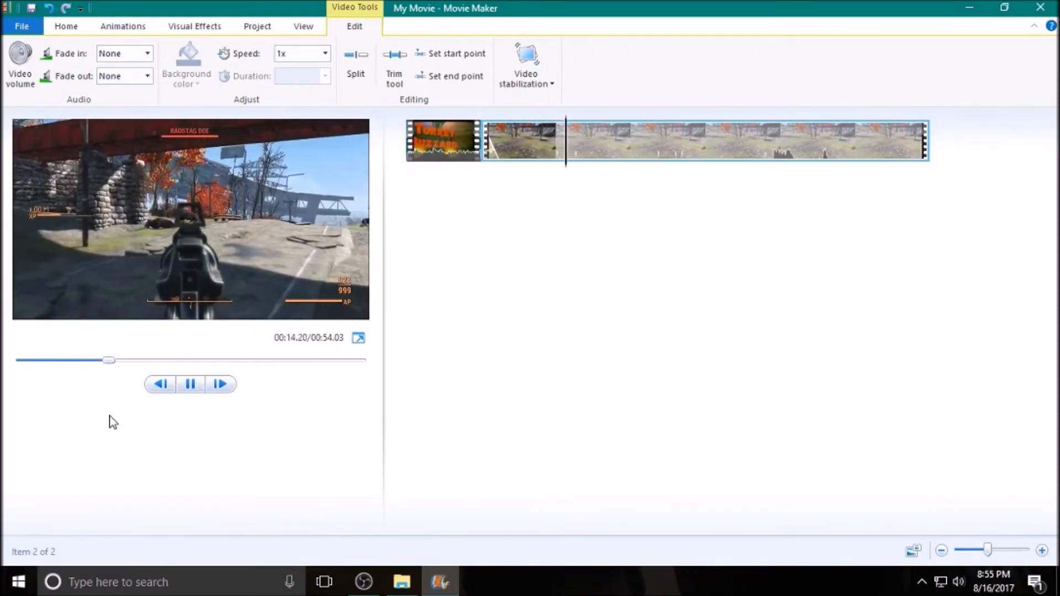
{"action": "left_click", "coordinate": [325, 363]}
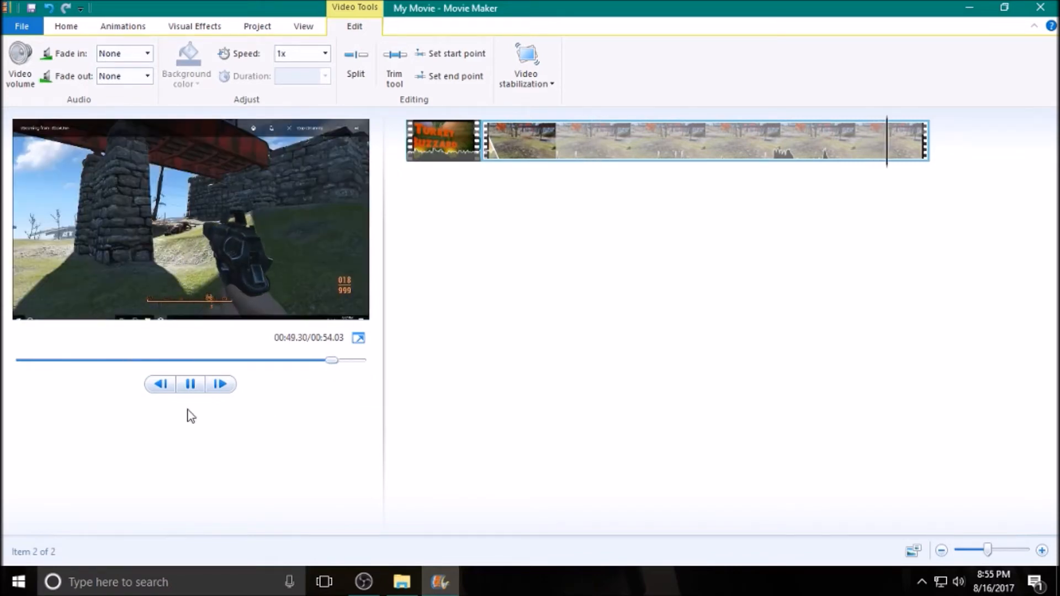
{"action": "left_click", "coordinate": [190, 385]}
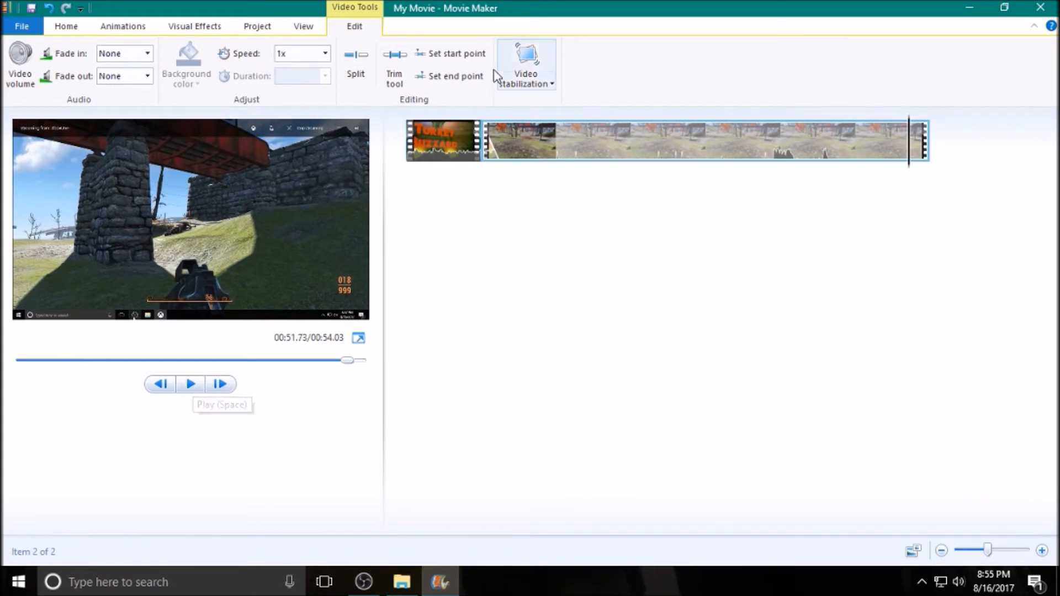
{"action": "left_click", "coordinate": [454, 77]}
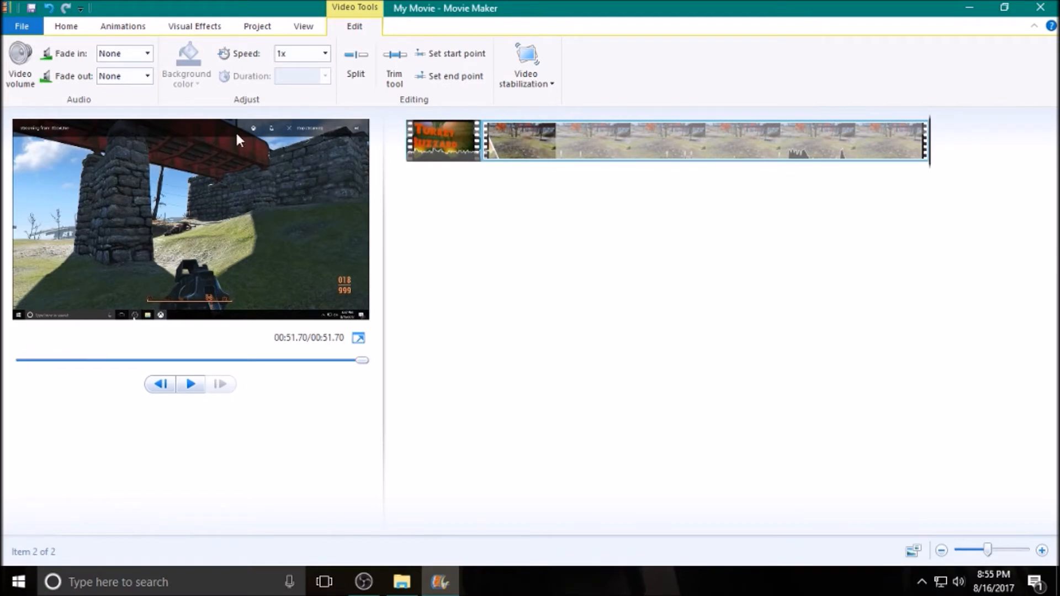
Step: Look through the video volume control and the animation, visual effects, project, view and clip editing options
{"action": "left_click", "coordinate": [20, 82]}
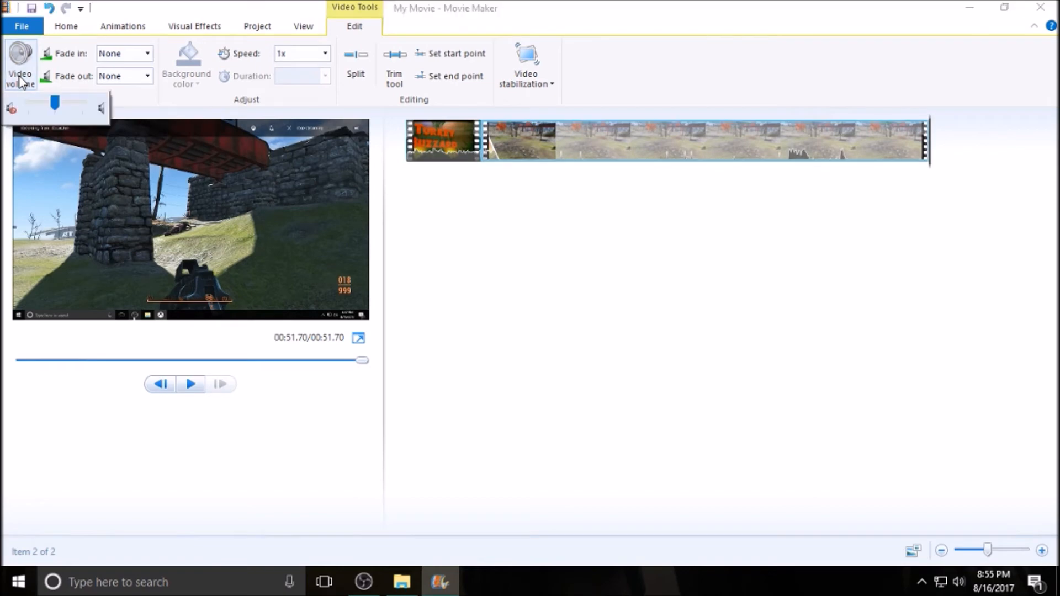
{"action": "left_click", "coordinate": [639, 69]}
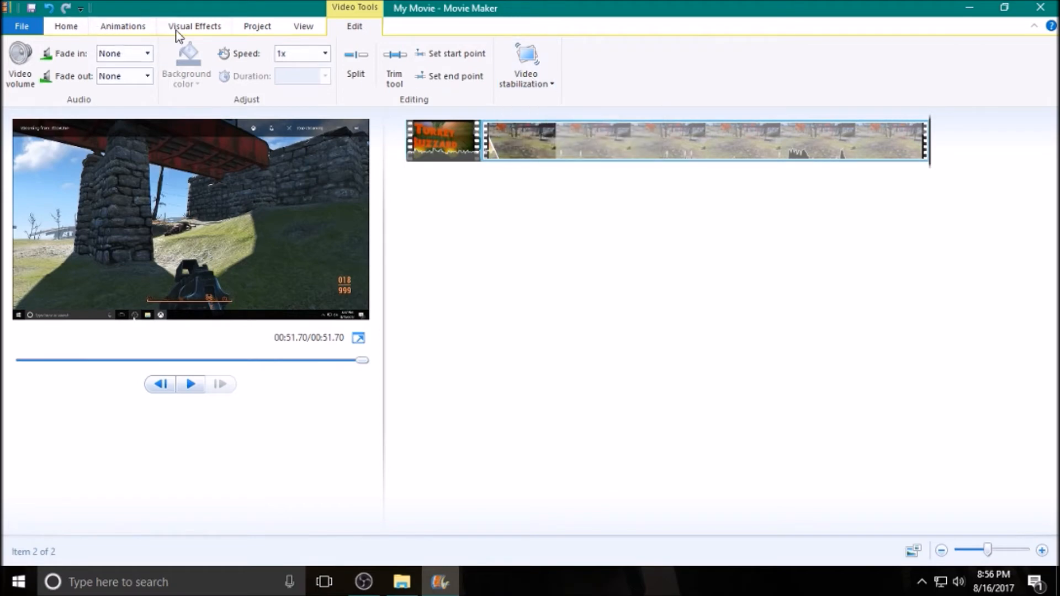
{"action": "left_click", "coordinate": [124, 24]}
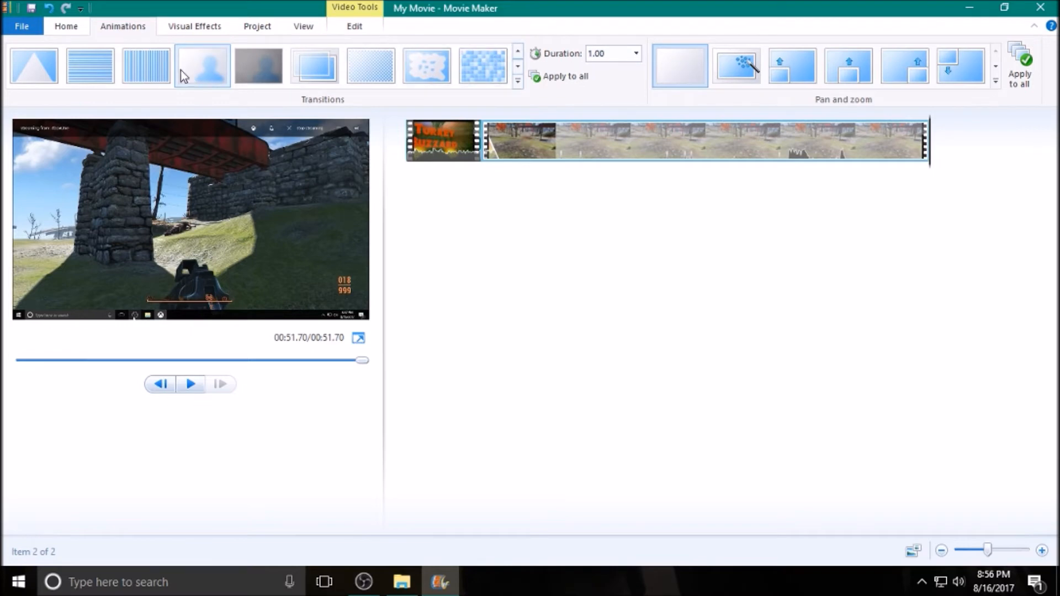
{"action": "left_click", "coordinate": [200, 28]}
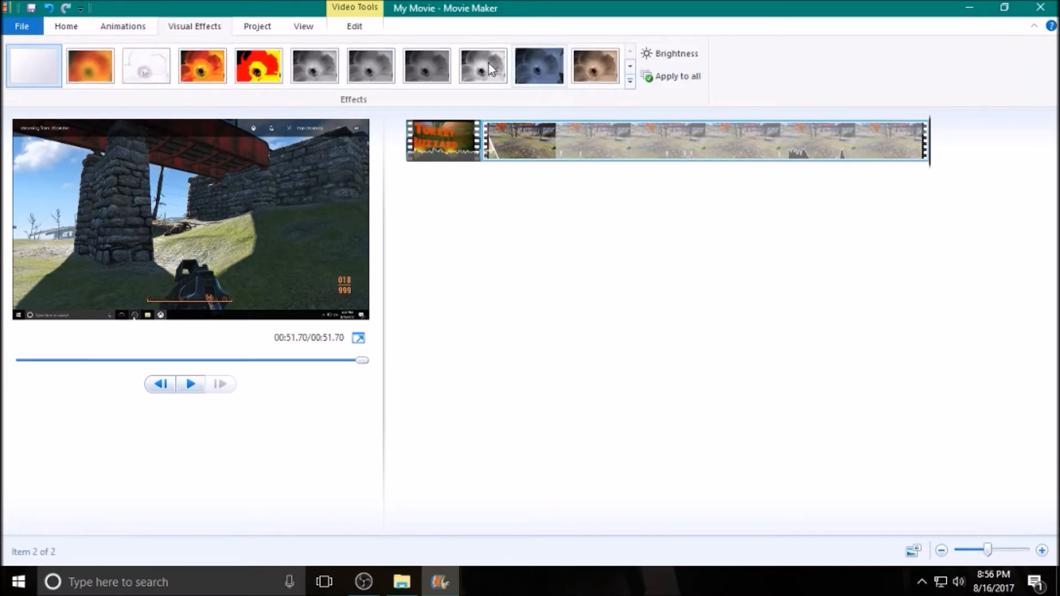
{"action": "left_click", "coordinate": [256, 28]}
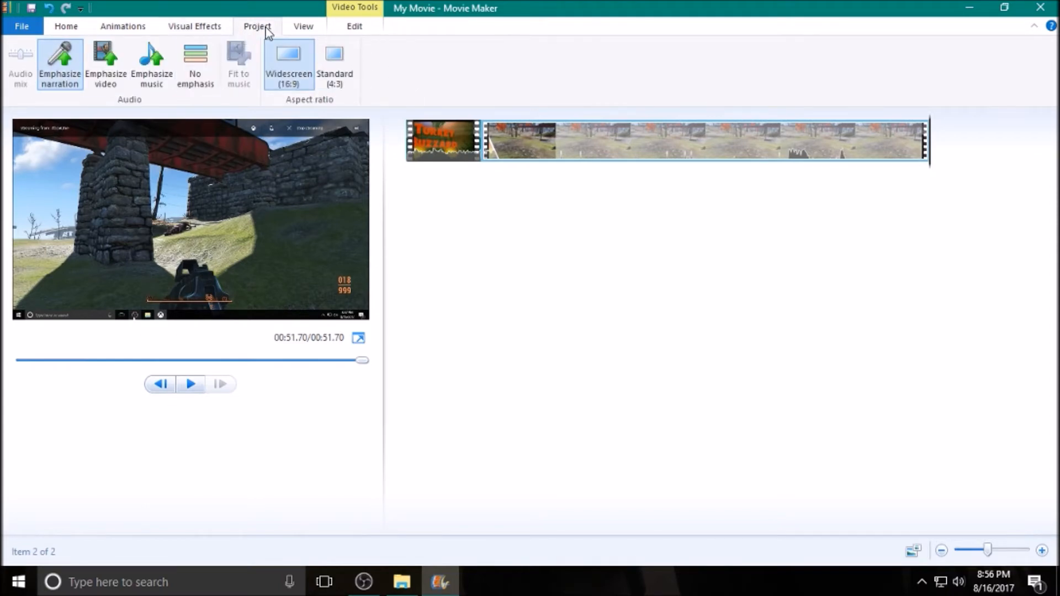
{"action": "left_click", "coordinate": [300, 28]}
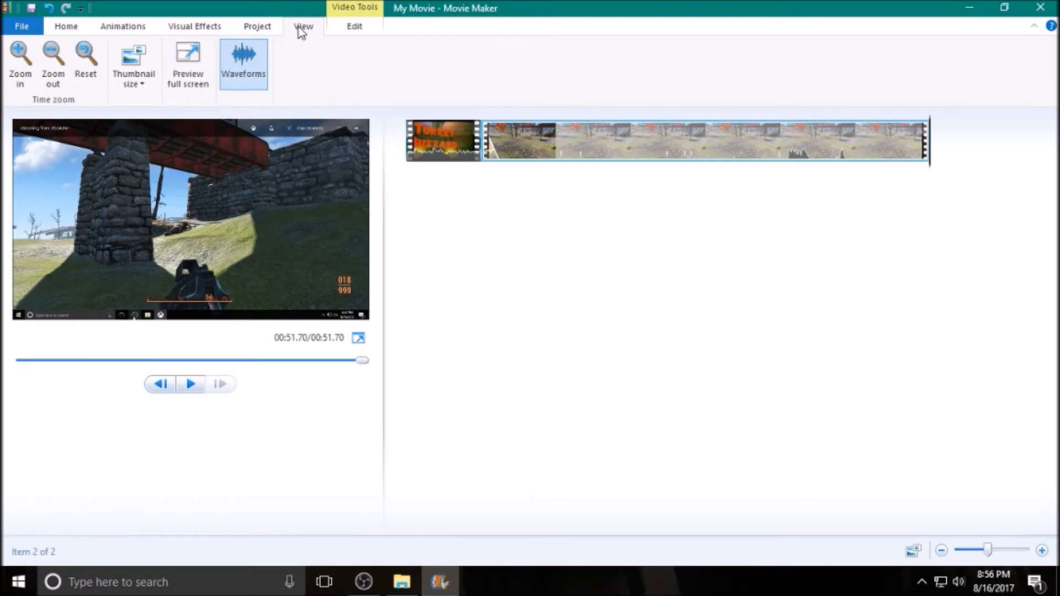
{"action": "left_click", "coordinate": [344, 32]}
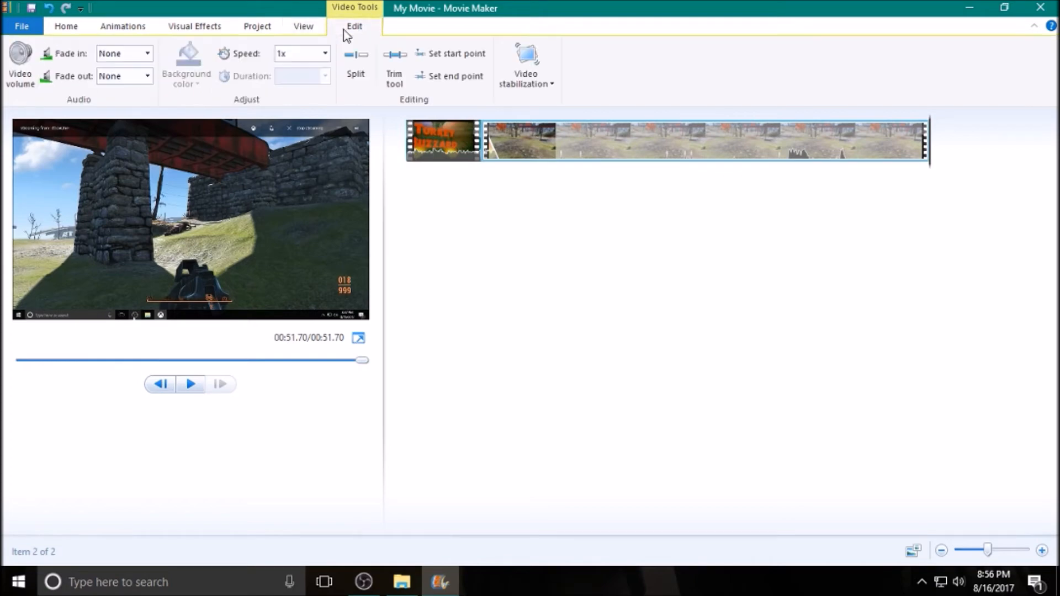
Step: Save the movie for high-definition display as Radstags in the OBS Videos folder, replacing the existing file
{"action": "left_click", "coordinate": [66, 29]}
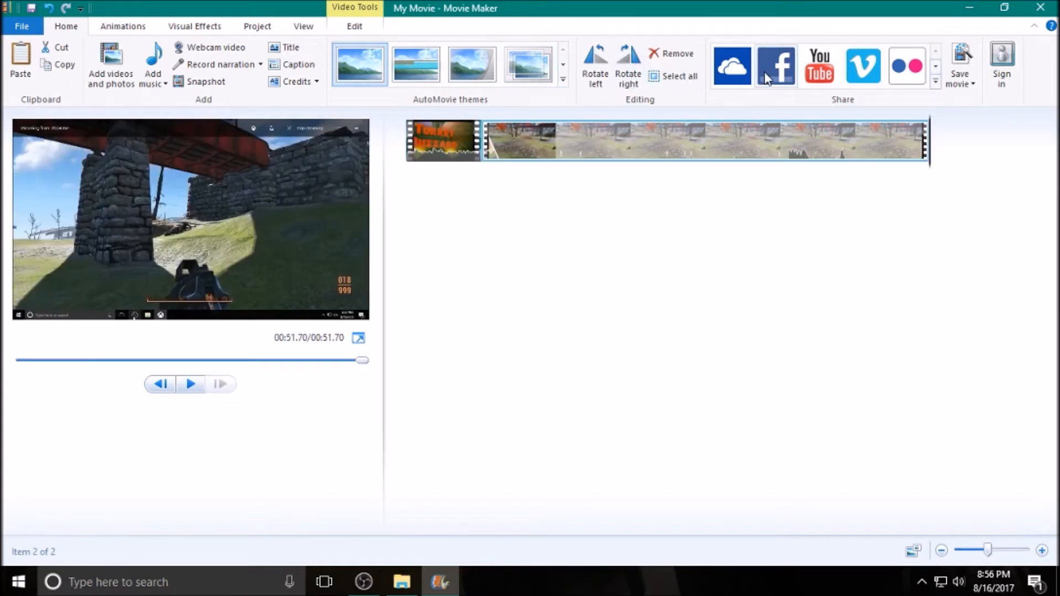
{"action": "left_click", "coordinate": [975, 87]}
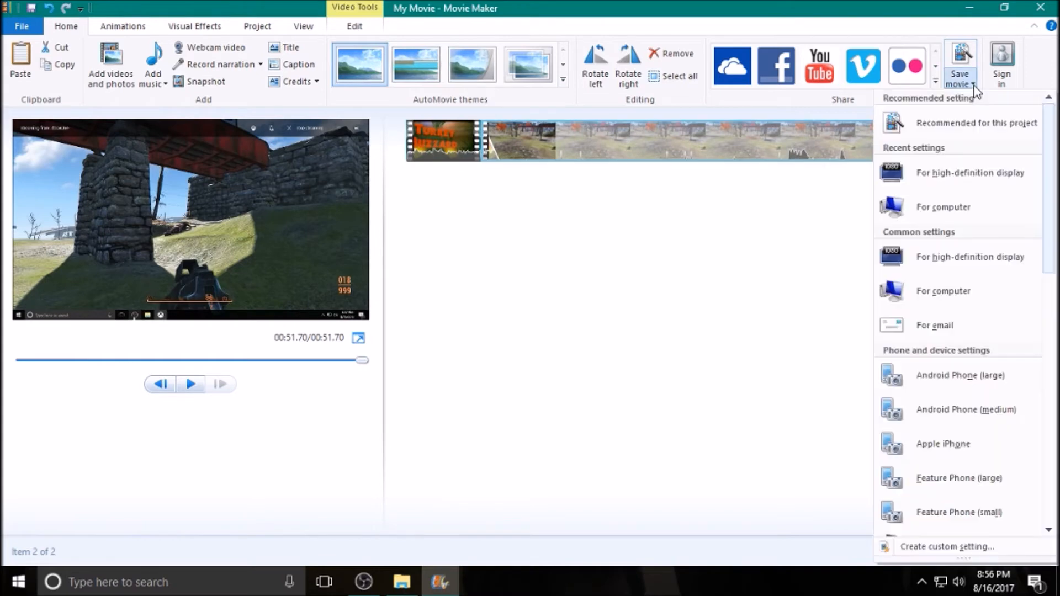
{"action": "left_click", "coordinate": [947, 176]}
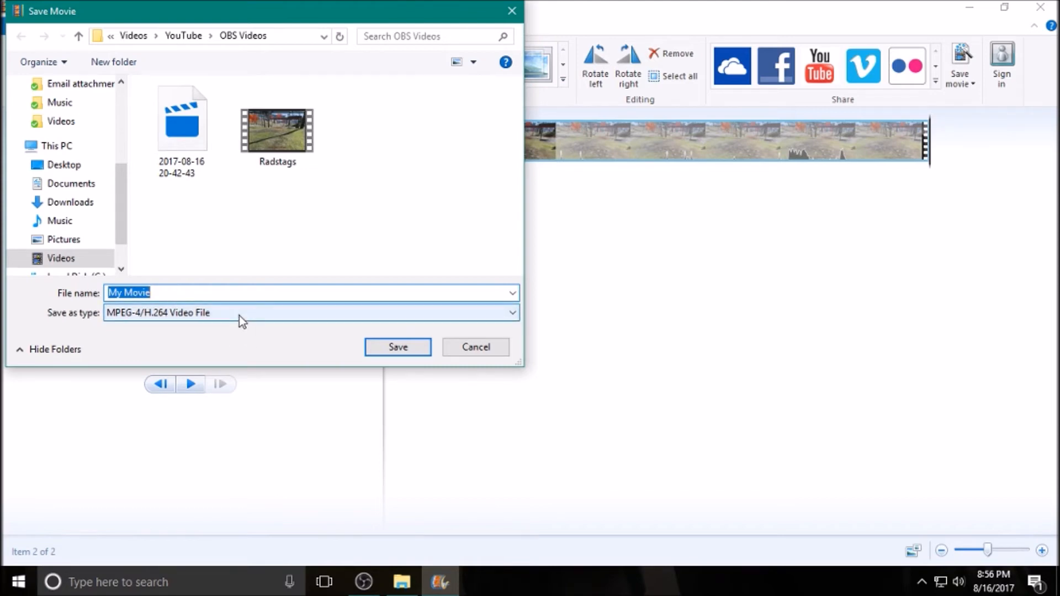
{"action": "double_click", "coordinate": [280, 133]}
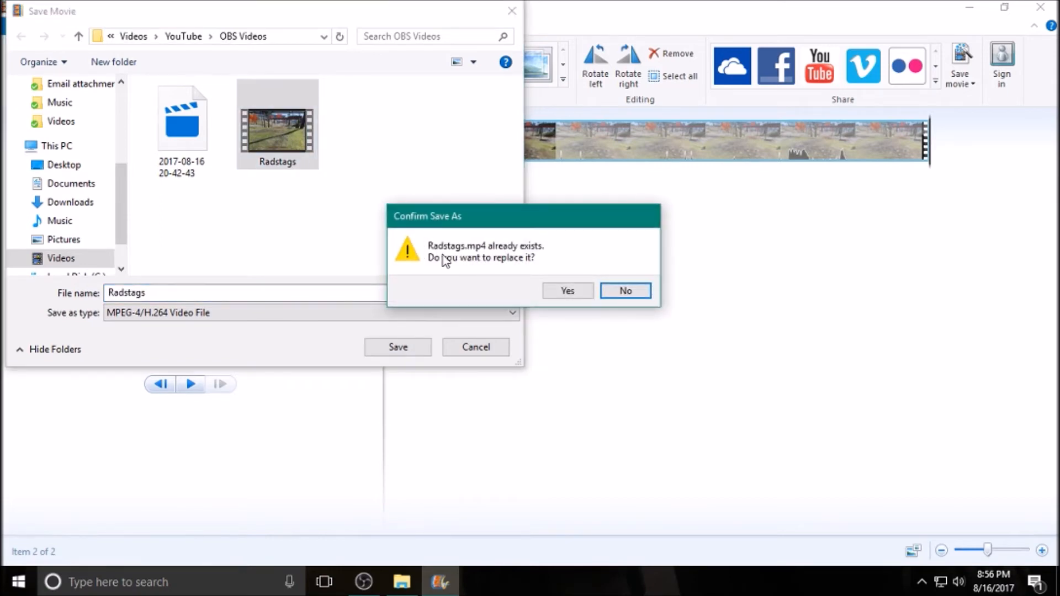
{"action": "left_click", "coordinate": [568, 291]}
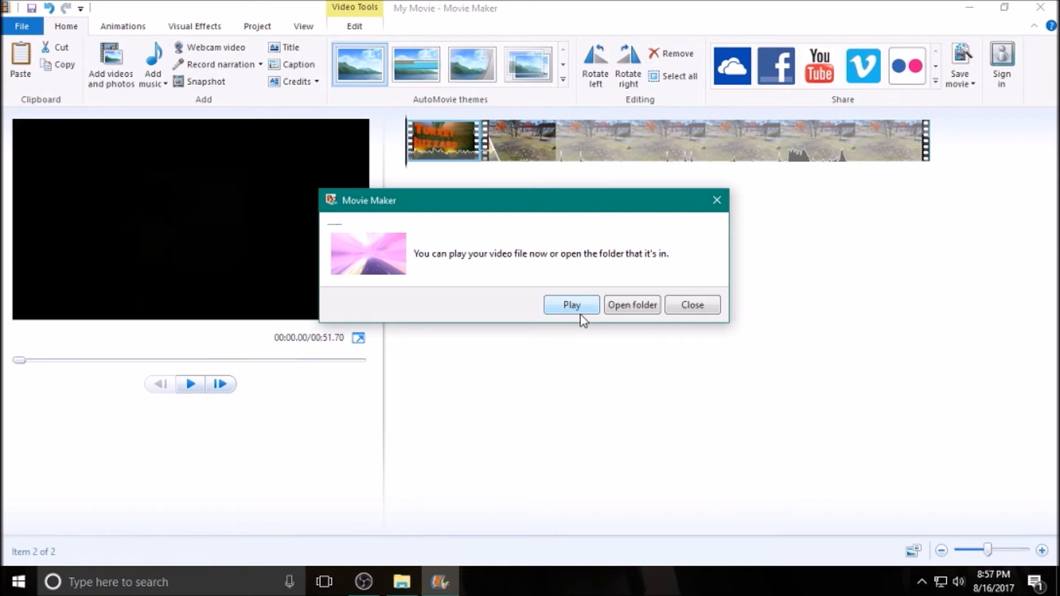
Step: Dismiss the save-completed message and close Movie Maker without saving the changes to the My Movie project
{"action": "left_click", "coordinate": [698, 305]}
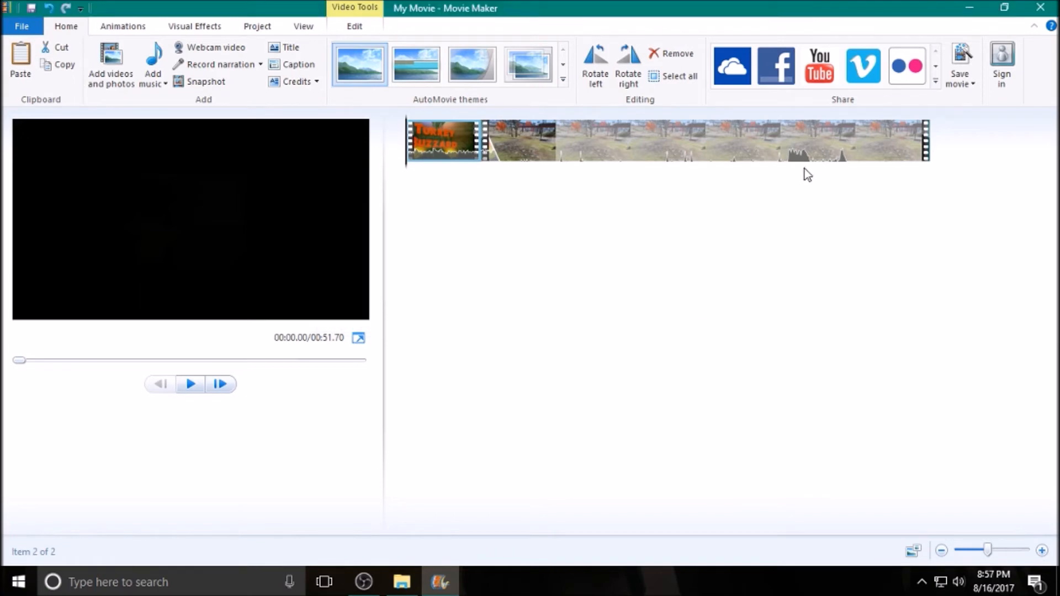
{"action": "left_click", "coordinate": [1043, 8]}
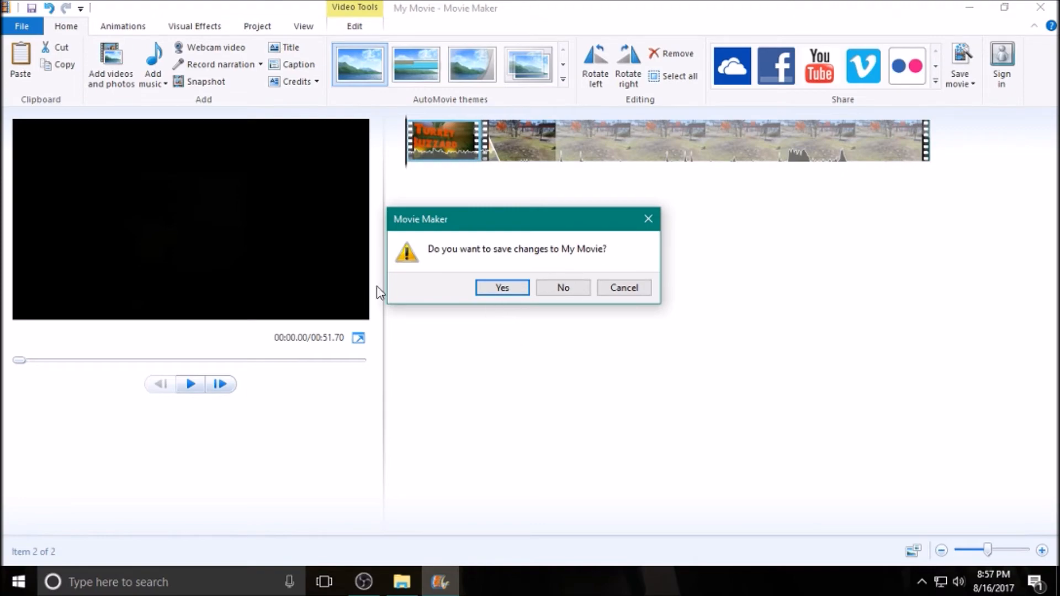
{"action": "left_click", "coordinate": [563, 290]}
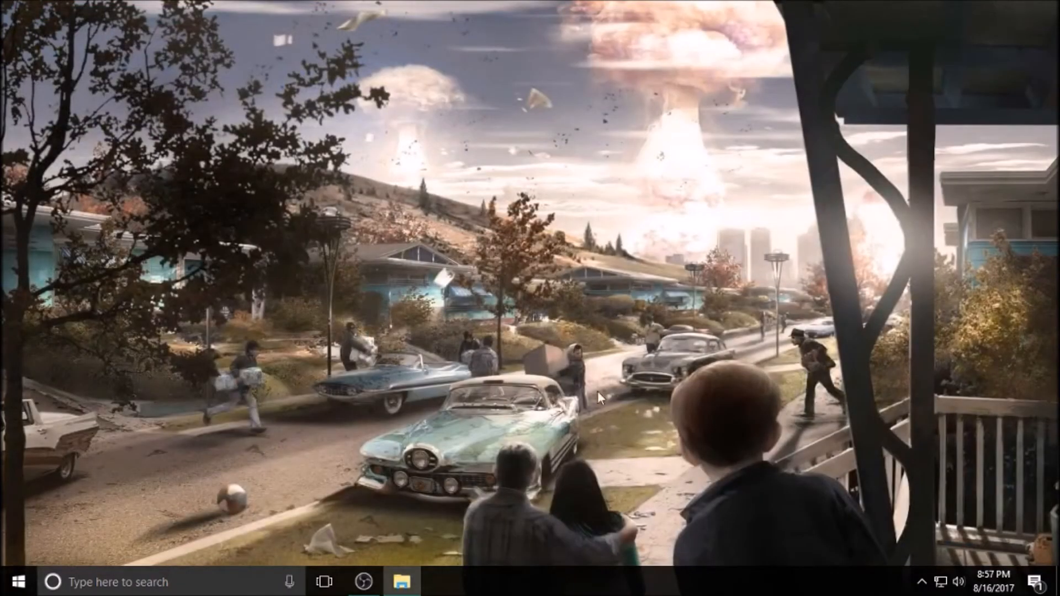
Step: Switch to the OBS Videos folder, play the saved Radstags video full screen, and close the player
{"action": "left_click", "coordinate": [396, 559]}
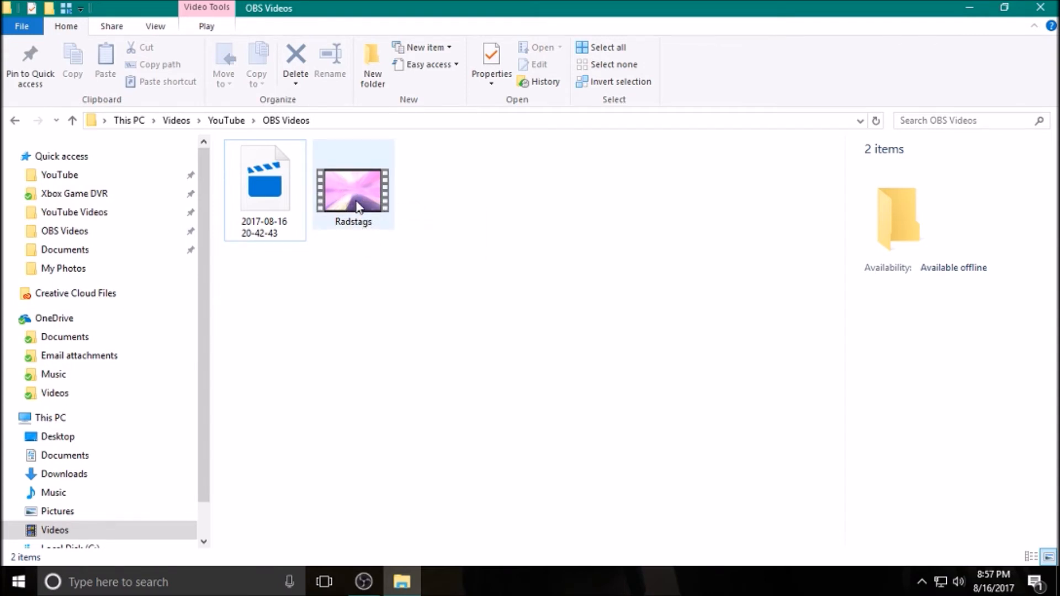
{"action": "double_click", "coordinate": [356, 203]}
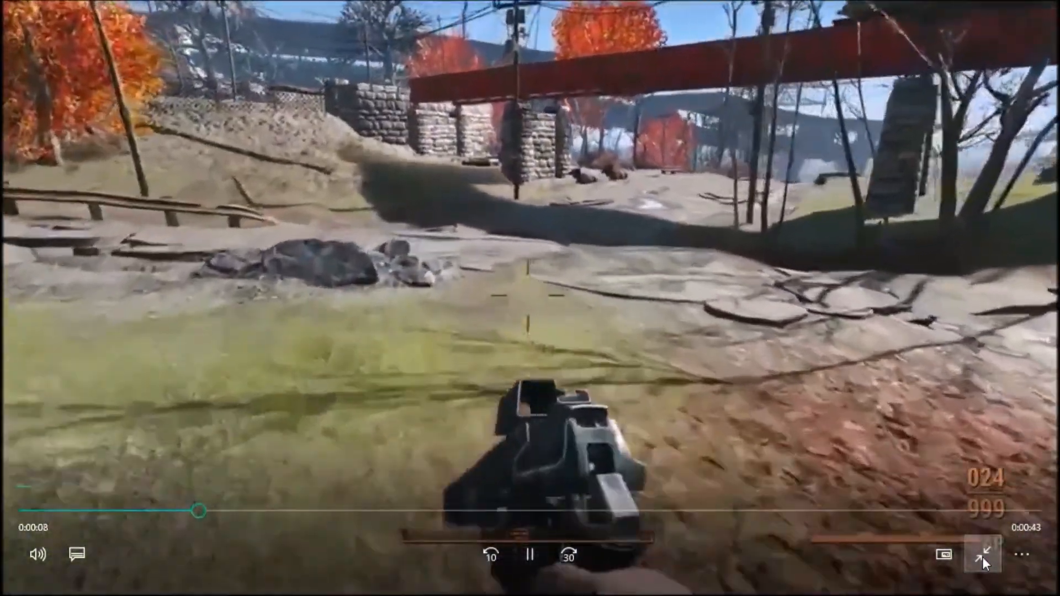
{"action": "left_click", "coordinate": [982, 557]}
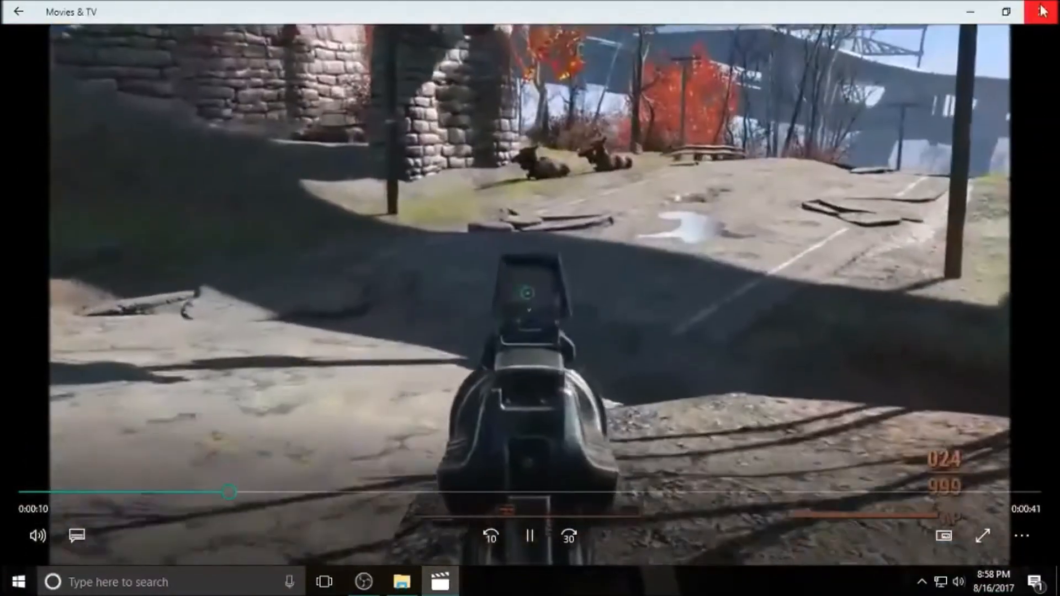
{"action": "left_click", "coordinate": [1042, 10]}
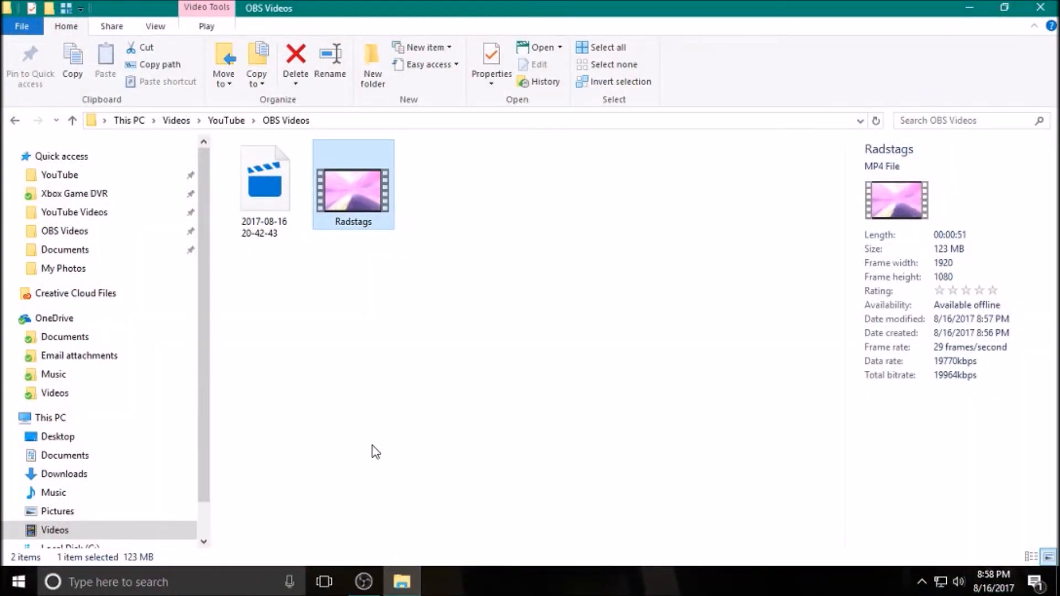
Step: Go to the Xbox Screenshots folder inside the YouTube folder, view the Hangman's Alley Vestibule picture, and close it
{"action": "left_click", "coordinate": [401, 582]}
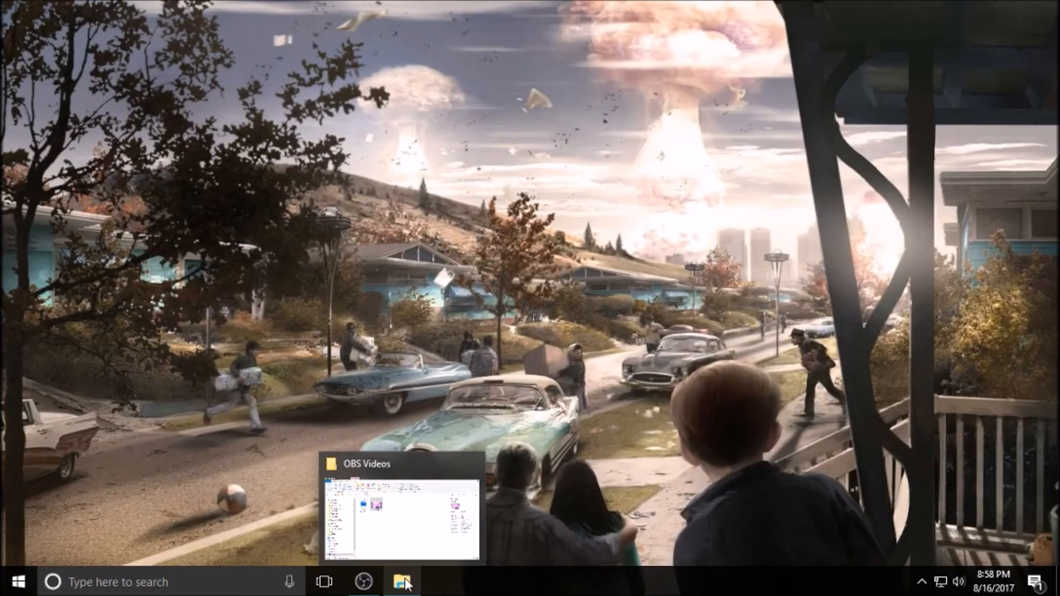
{"action": "left_click", "coordinate": [404, 583]}
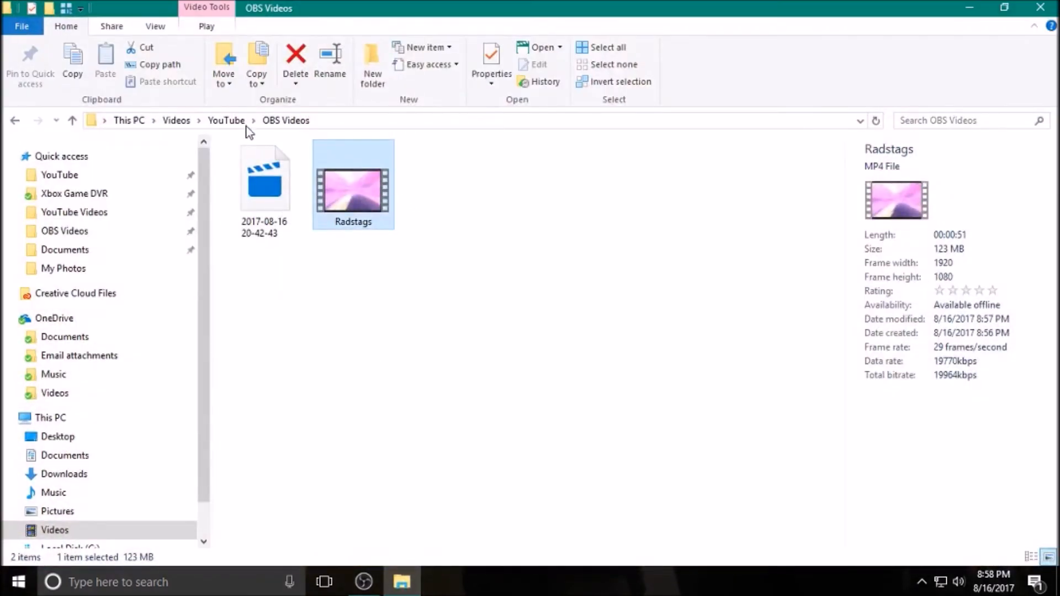
{"action": "left_click", "coordinate": [232, 121]}
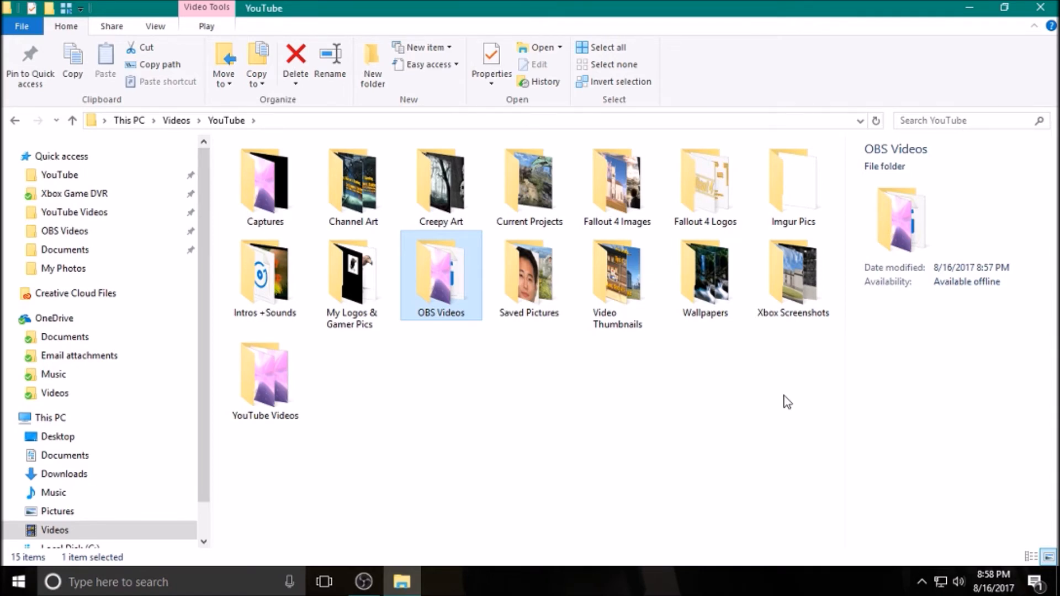
{"action": "double_click", "coordinate": [785, 296]}
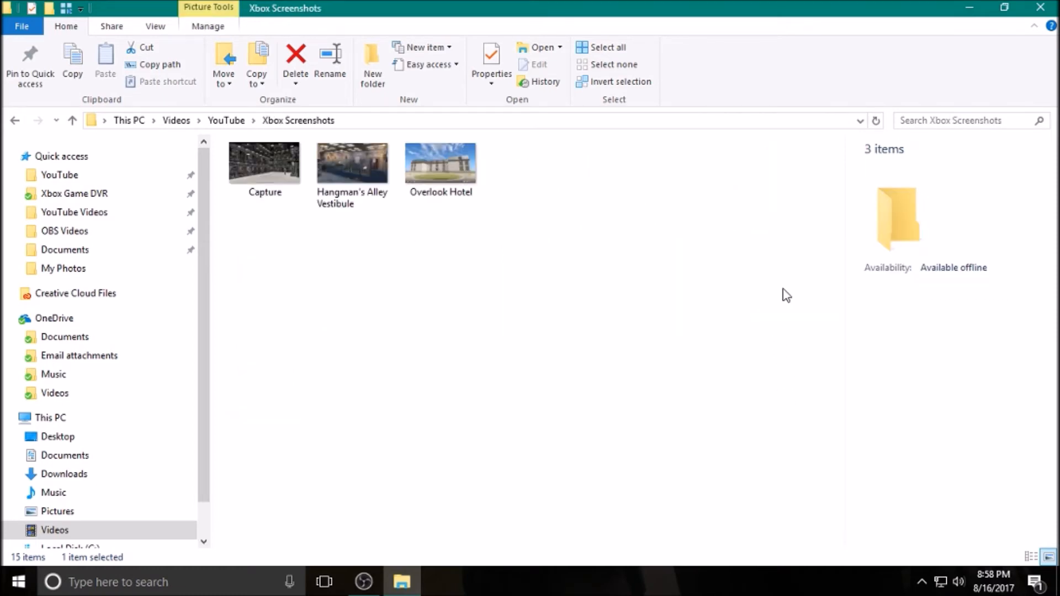
{"action": "double_click", "coordinate": [351, 178]}
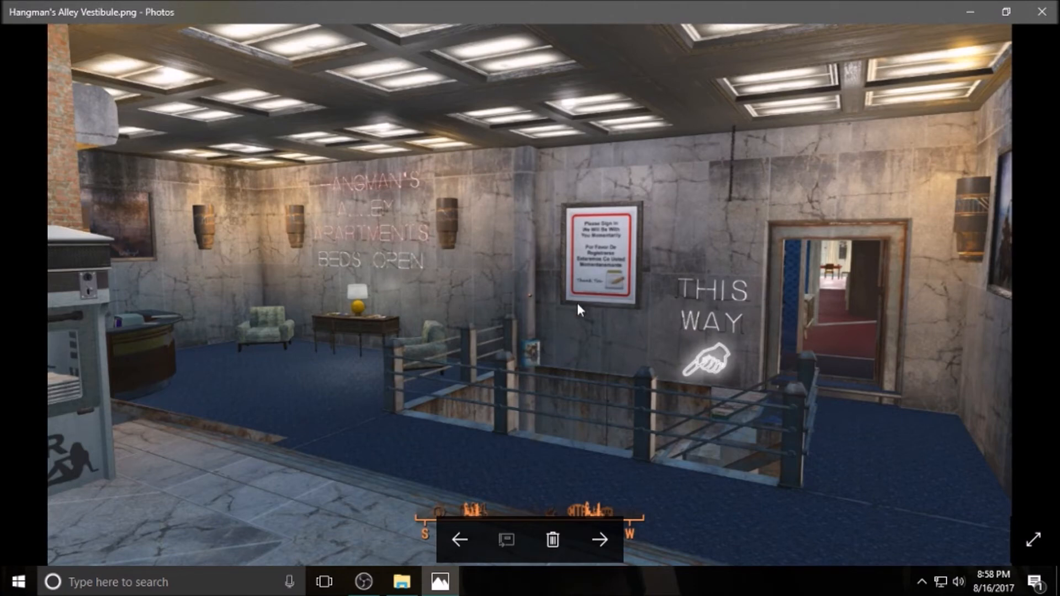
{"action": "left_click", "coordinate": [1042, 16]}
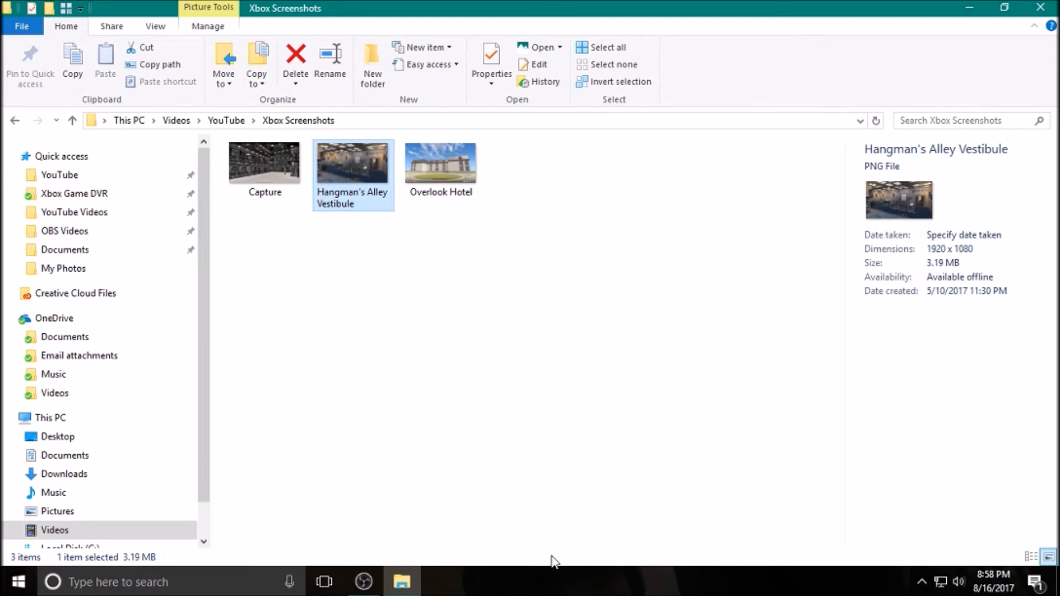
Step: Minimize the folder window, search the web for pixlr photo editor, and open the Pixlr Editor site from the results
{"action": "mouse_move", "coordinate": [400, 590]}
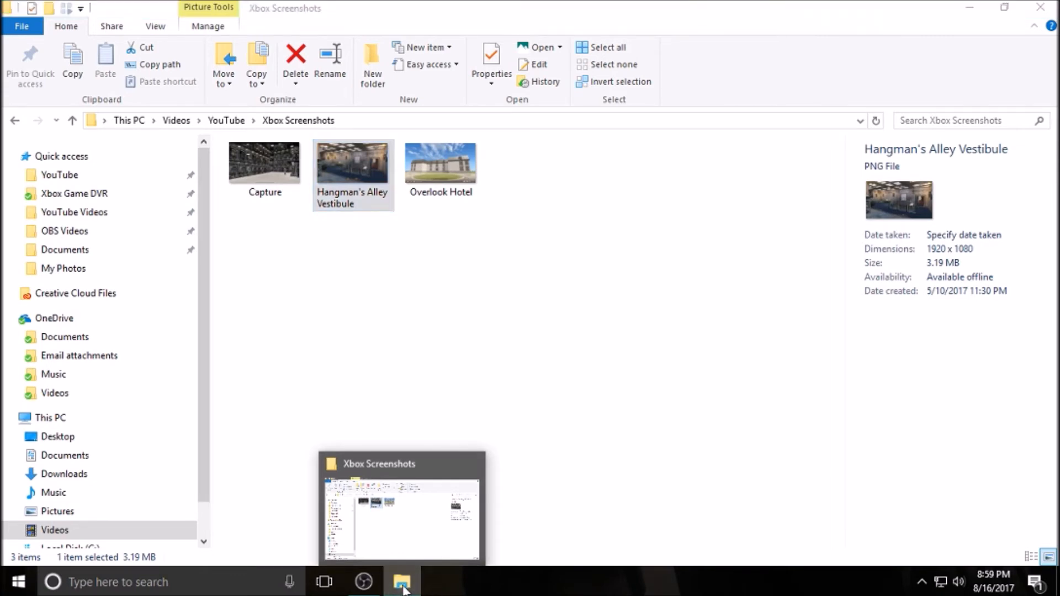
{"action": "left_click", "coordinate": [403, 587]}
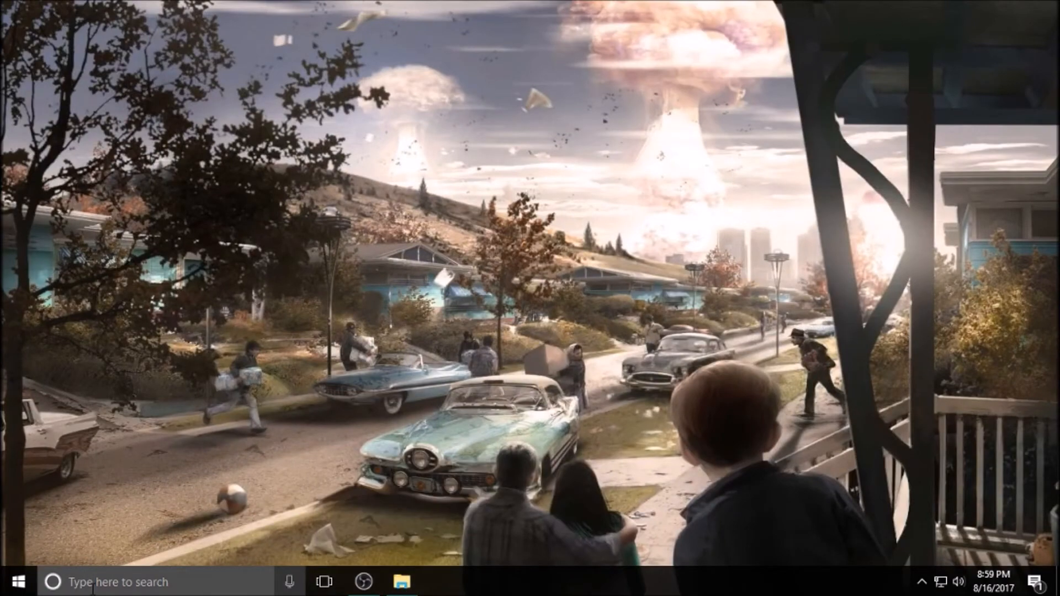
{"action": "left_click", "coordinate": [93, 588]}
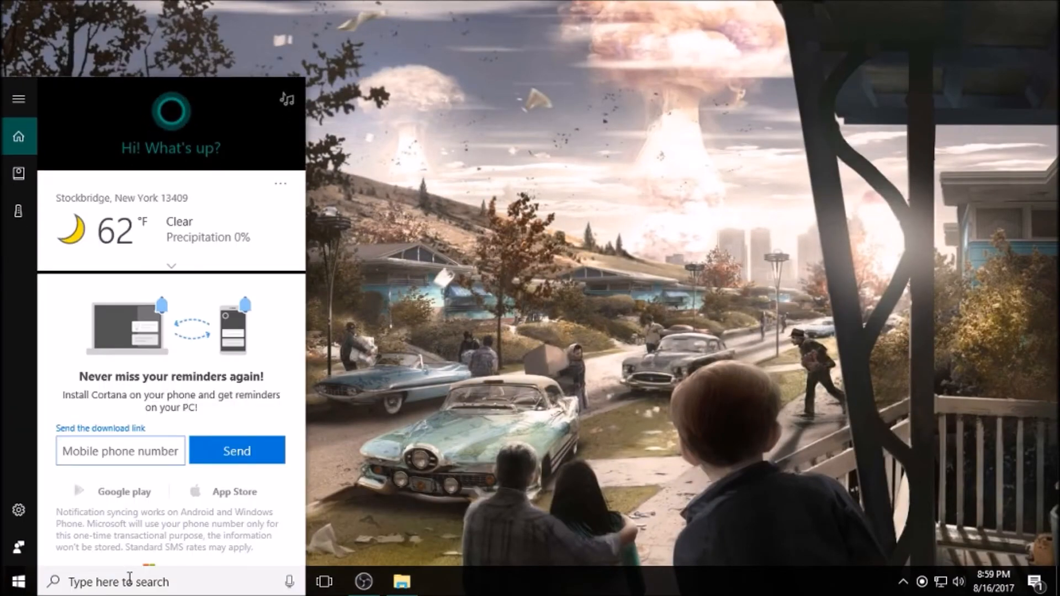
{"action": "type", "text": "p"}
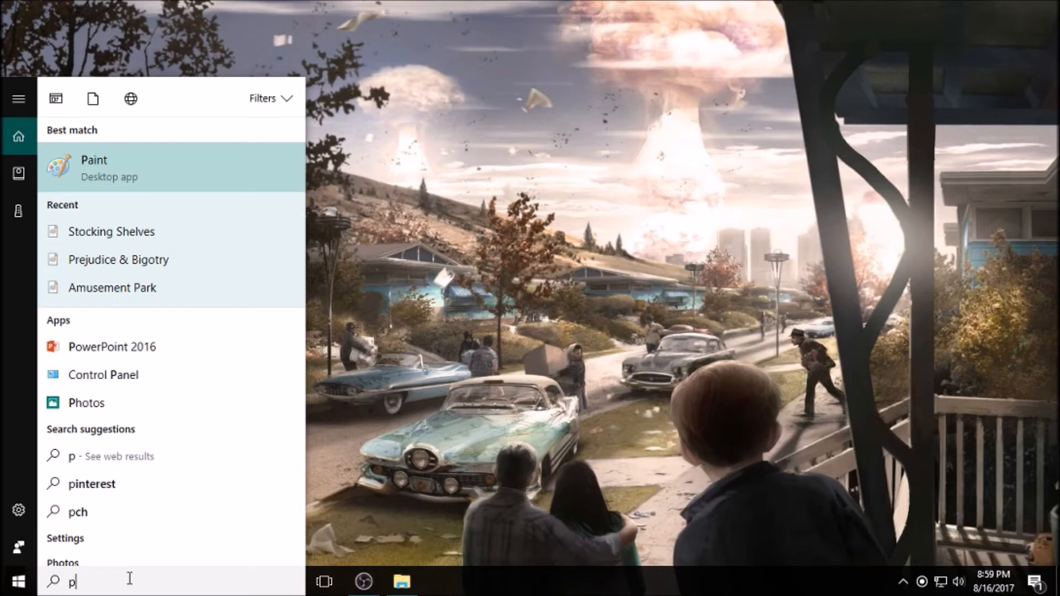
{"action": "type", "text": "ix"}
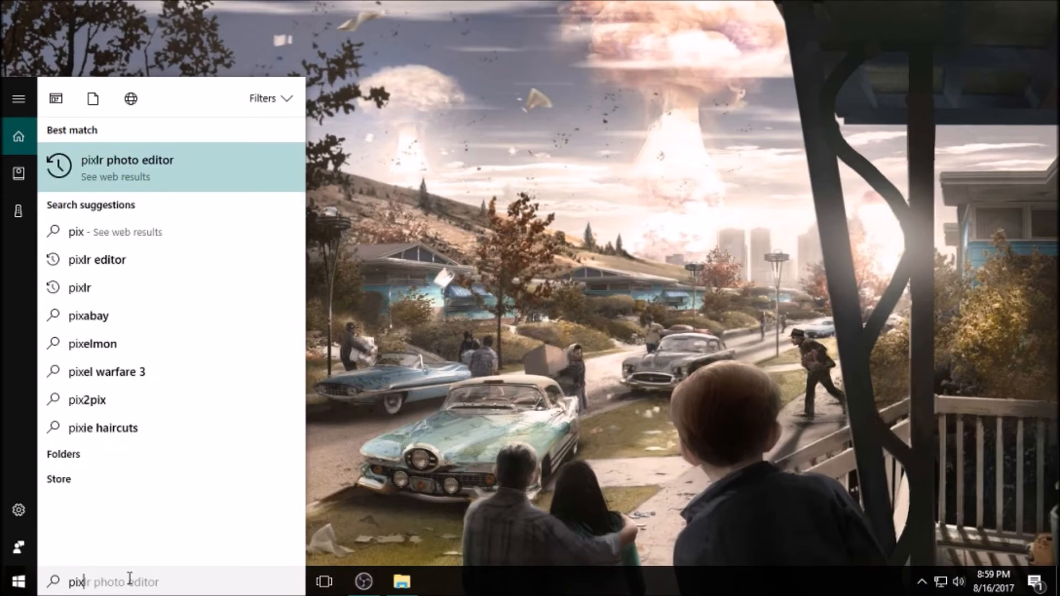
{"action": "type", "text": "lr"}
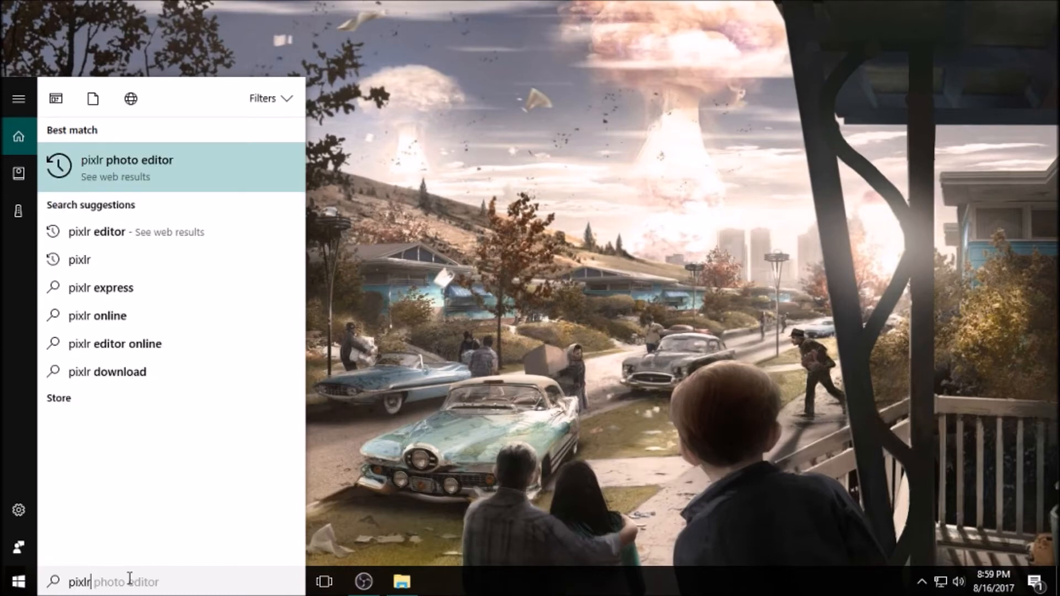
{"action": "key", "text": "Return"}
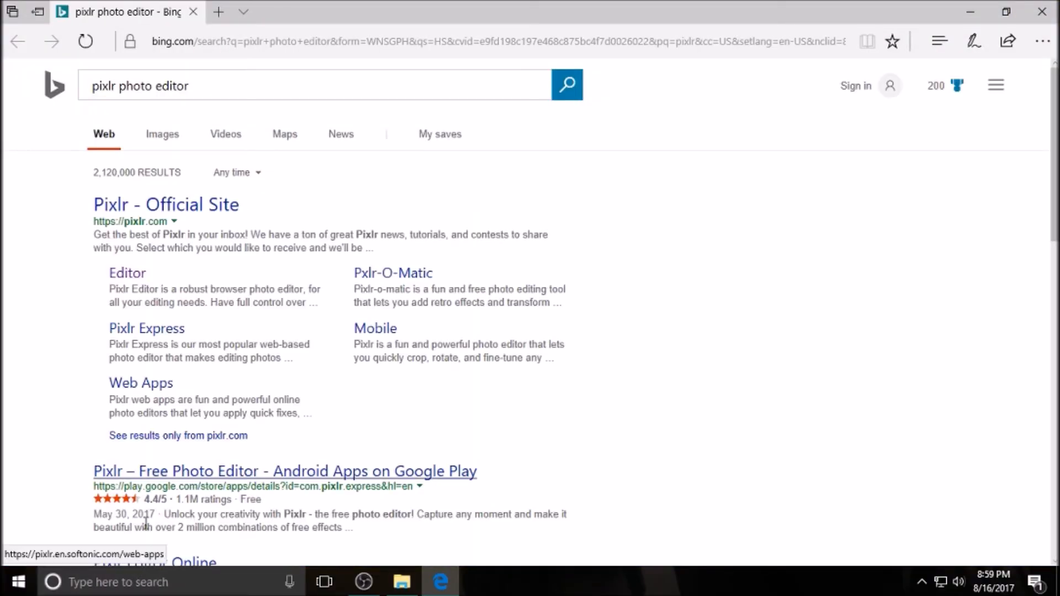
{"action": "left_click", "coordinate": [139, 280]}
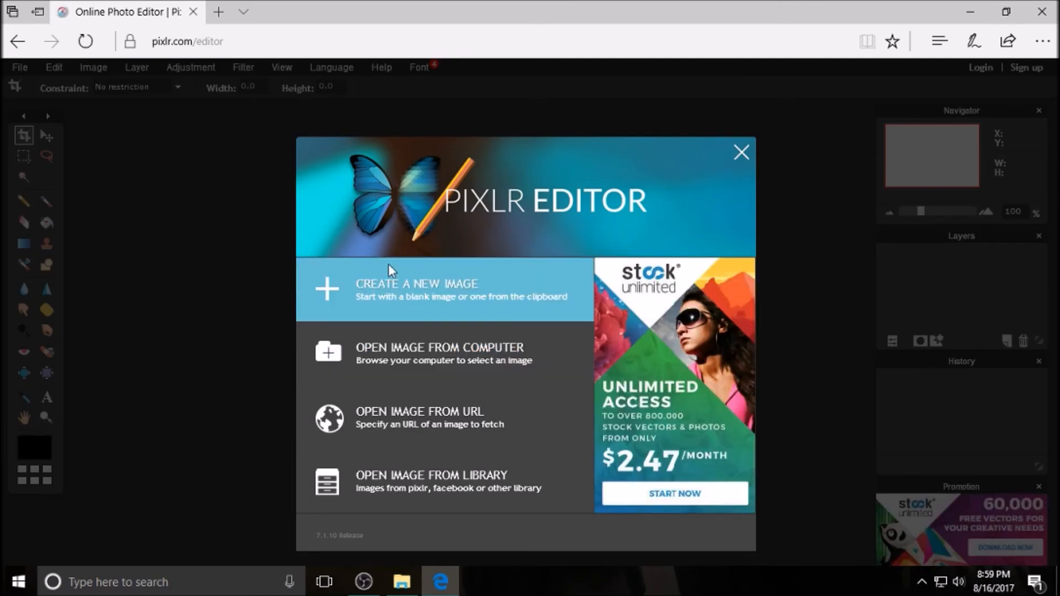
Step: Open the Hangman's Alley Vestibule image from the computer's YouTube > Xbox Screenshots folder in Pixlr Editor
{"action": "left_click", "coordinate": [422, 358]}
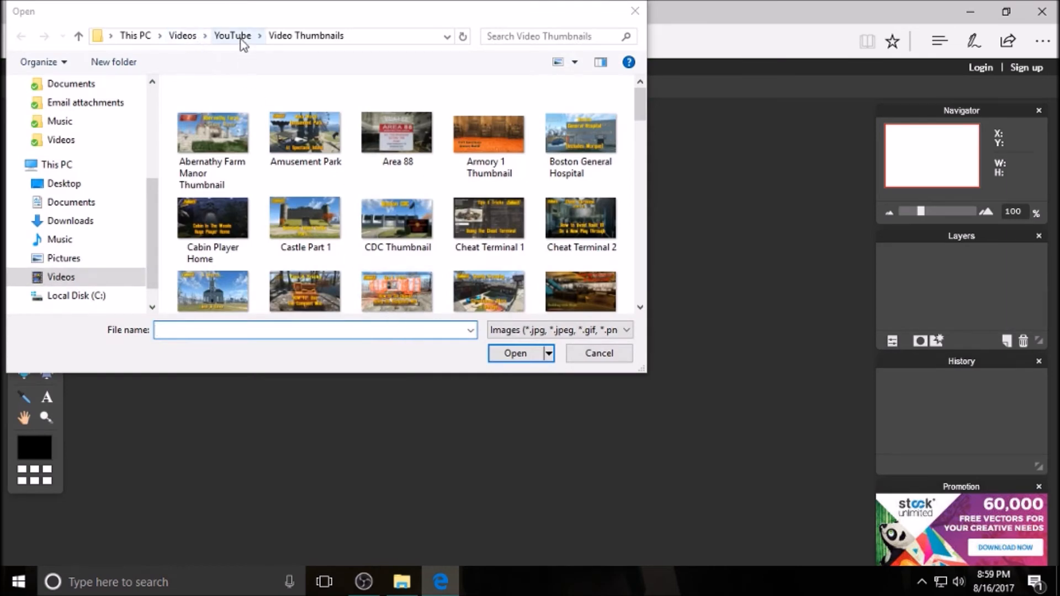
{"action": "left_click", "coordinate": [238, 37]}
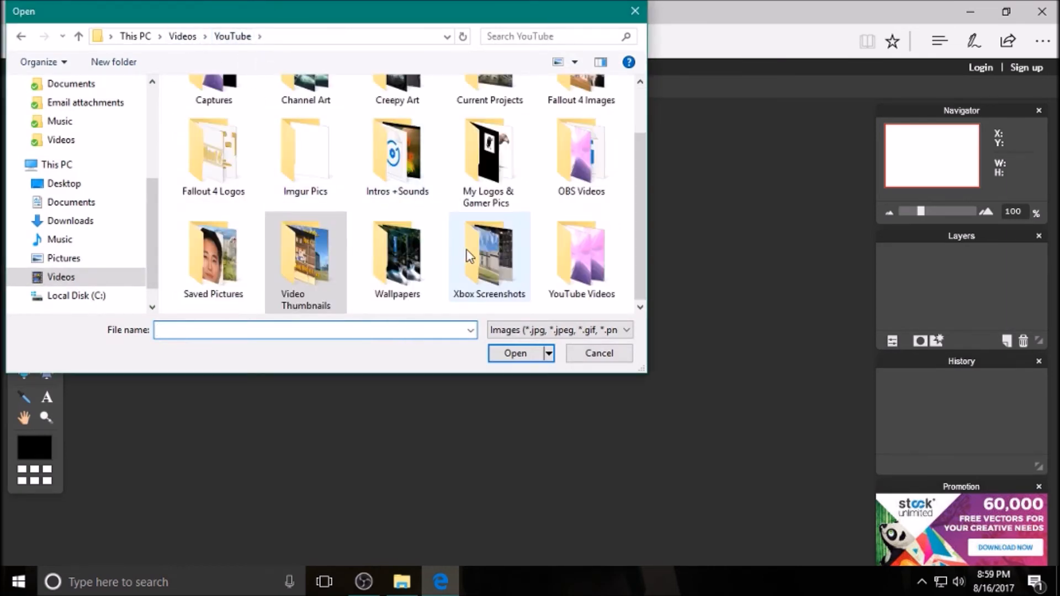
{"action": "left_click", "coordinate": [482, 270]}
{"action": "double_click", "coordinate": [482, 269]}
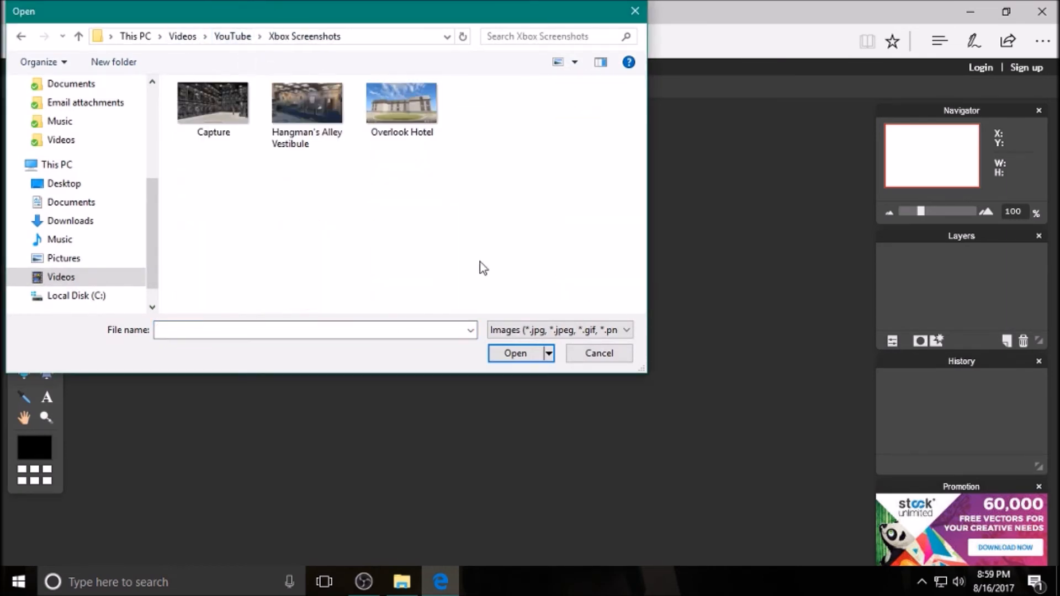
{"action": "double_click", "coordinate": [308, 108]}
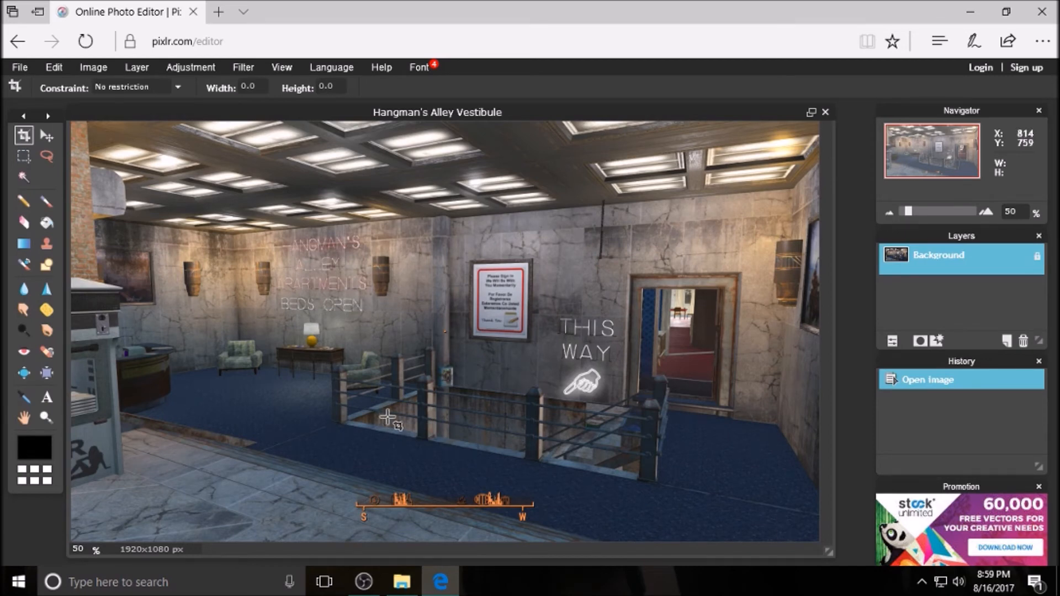
{"action": "left_click", "coordinate": [20, 584]}
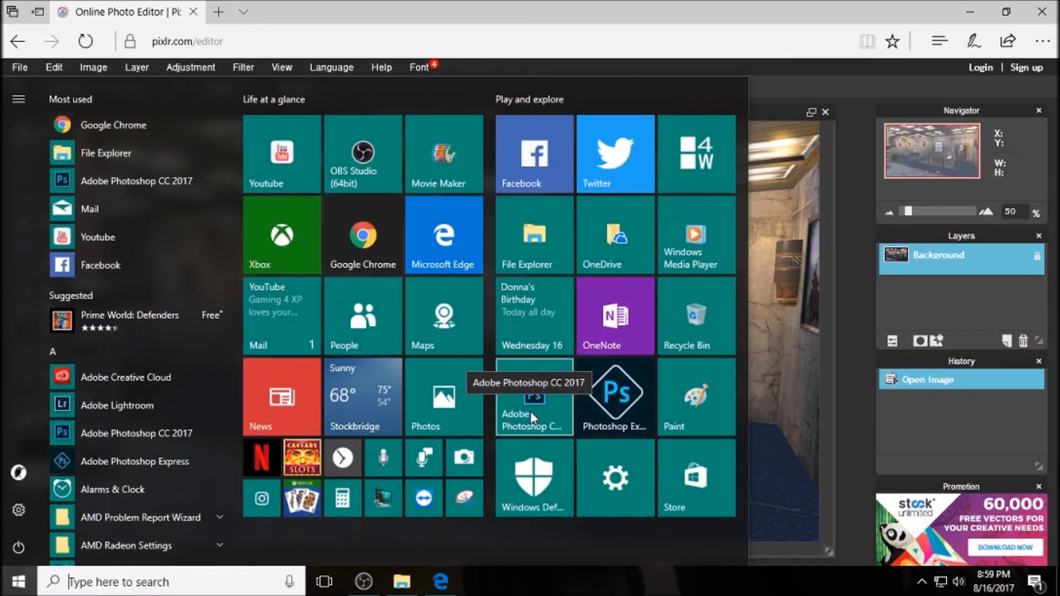
{"action": "left_click", "coordinate": [18, 583]}
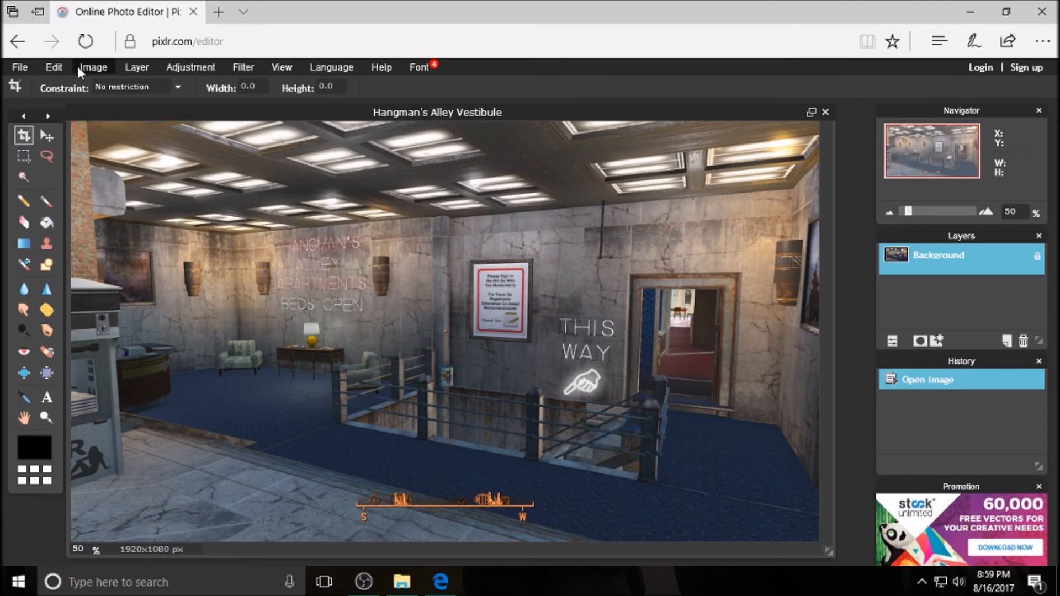
Step: Add the image fallout logo 6 from the Fallout 4 Logos folder as a new layer over the screenshot
{"action": "left_click", "coordinate": [128, 66]}
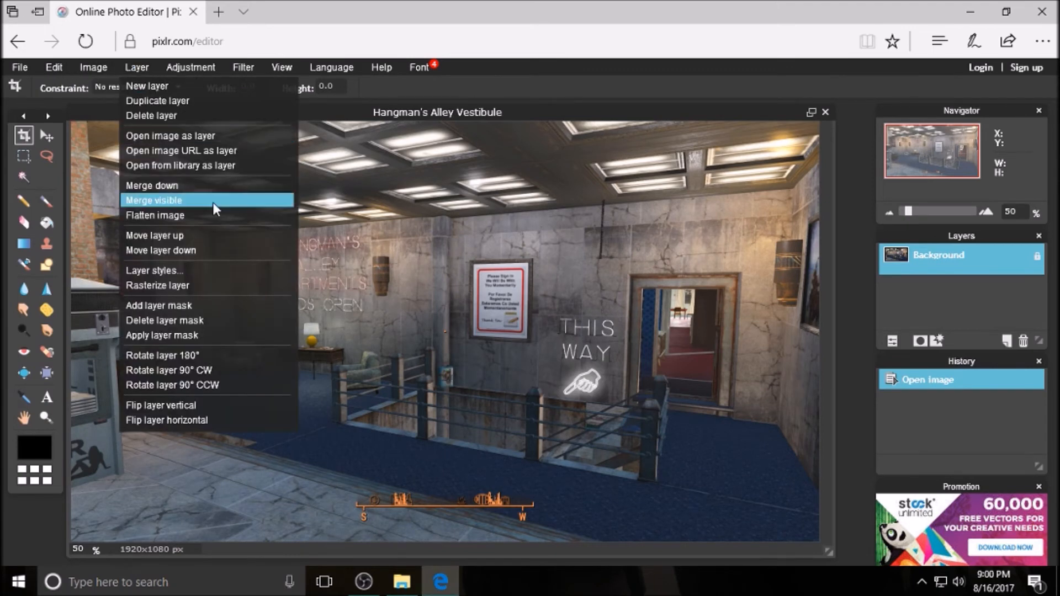
{"action": "left_click", "coordinate": [195, 136]}
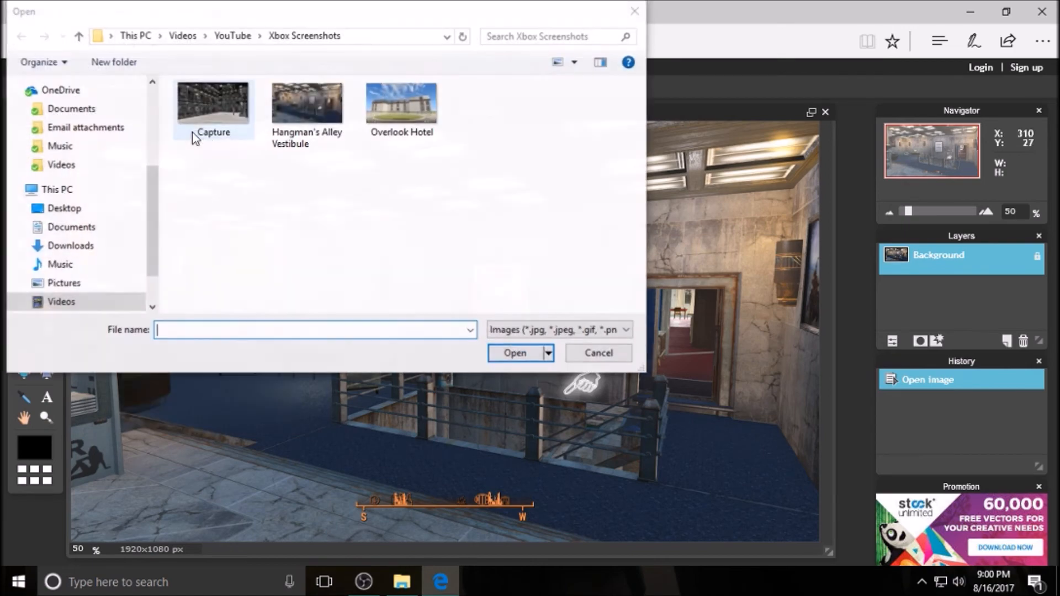
{"action": "left_click", "coordinate": [238, 37]}
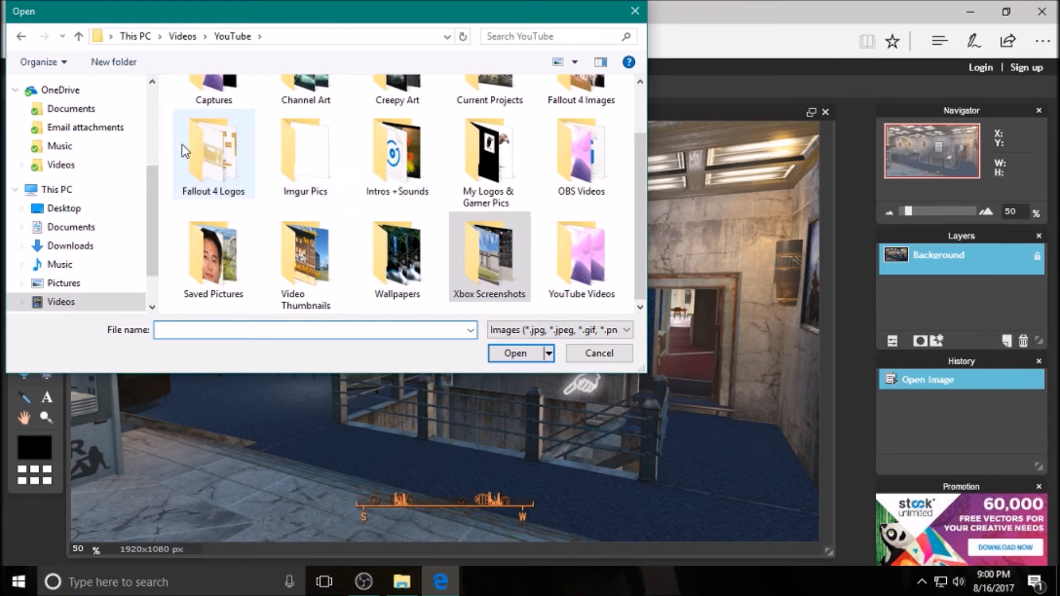
{"action": "double_click", "coordinate": [213, 151]}
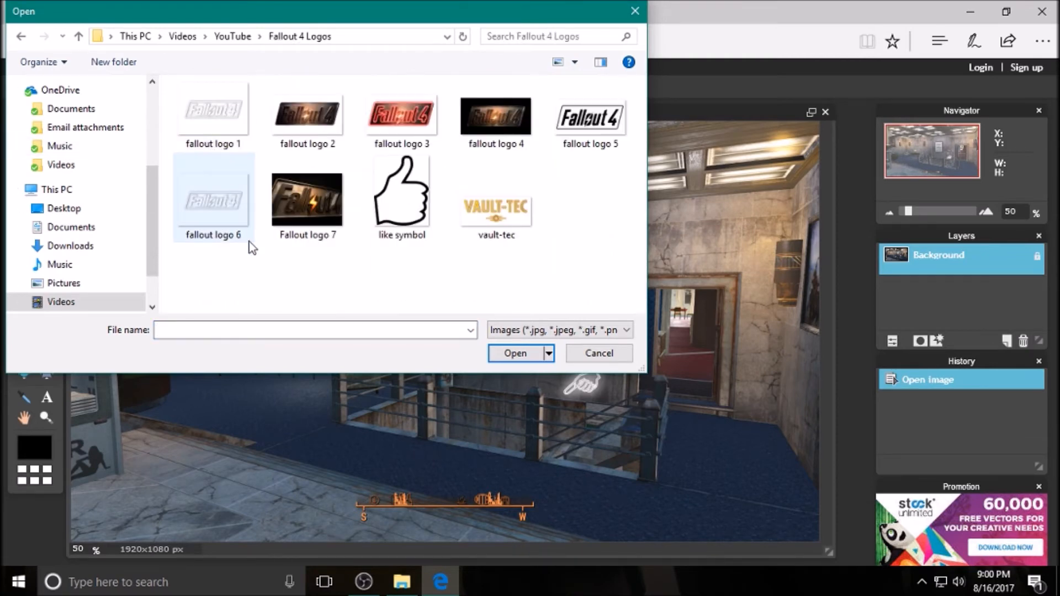
{"action": "double_click", "coordinate": [212, 207]}
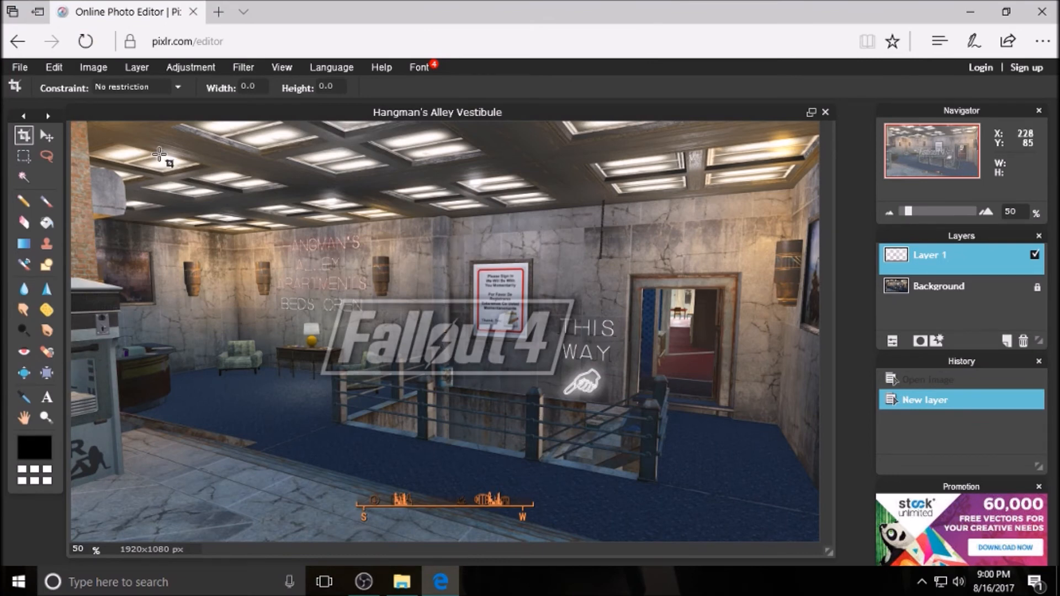
Step: Move the Fallout 4 logo layer to the upper-left corner of the screenshot with the Move tool
{"action": "left_click", "coordinate": [47, 137]}
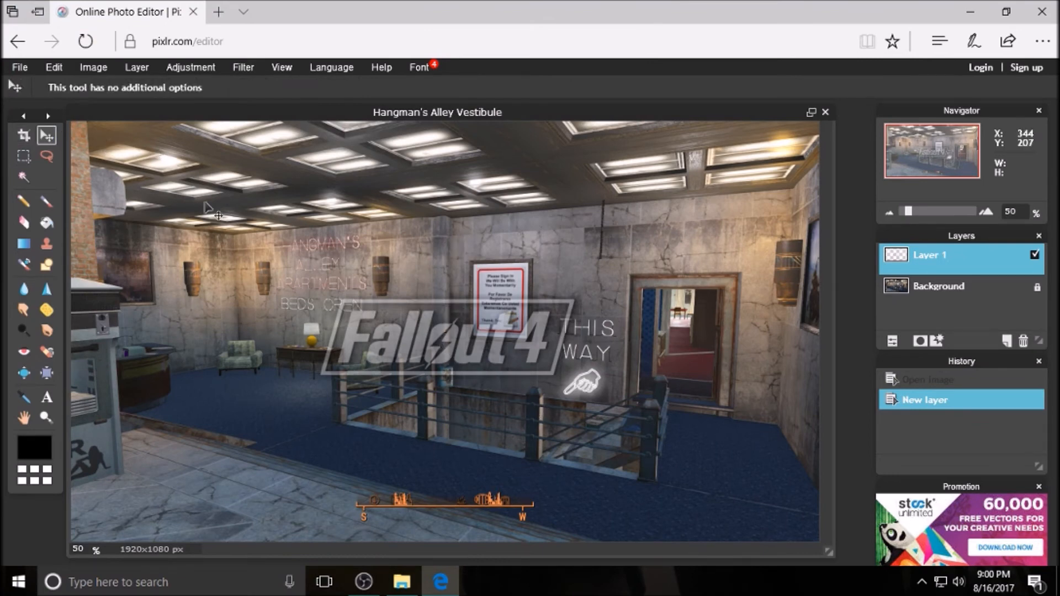
{"action": "left_click_drag", "start_coordinate": [441, 351], "coordinate": [226, 200]}
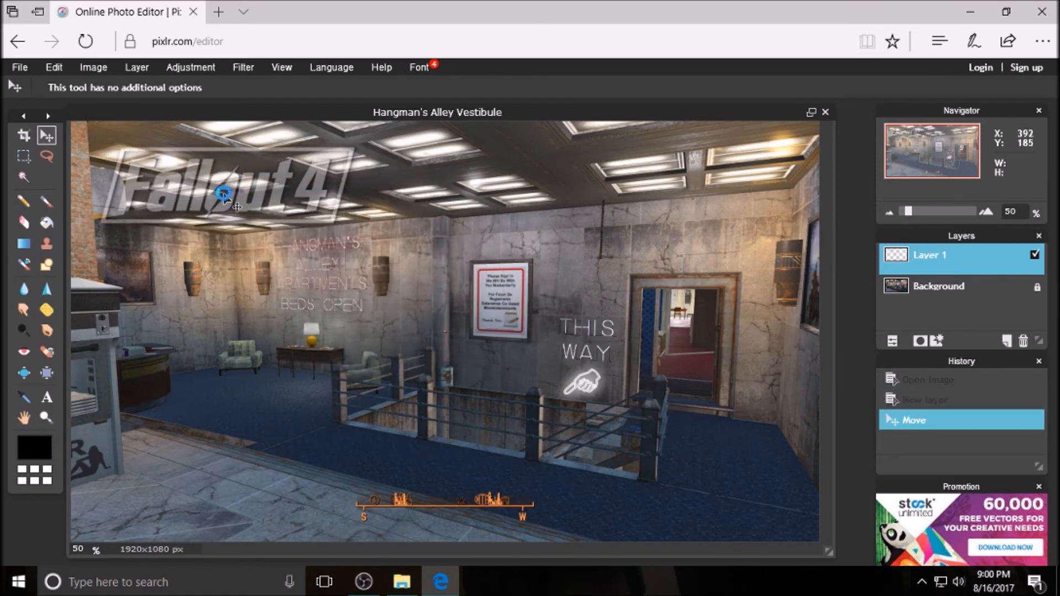
Step: Shrink the Fallout 4 logo layer to about half its size with Free transform and move it back toward the upper-left corner
{"action": "left_click", "coordinate": [58, 67]}
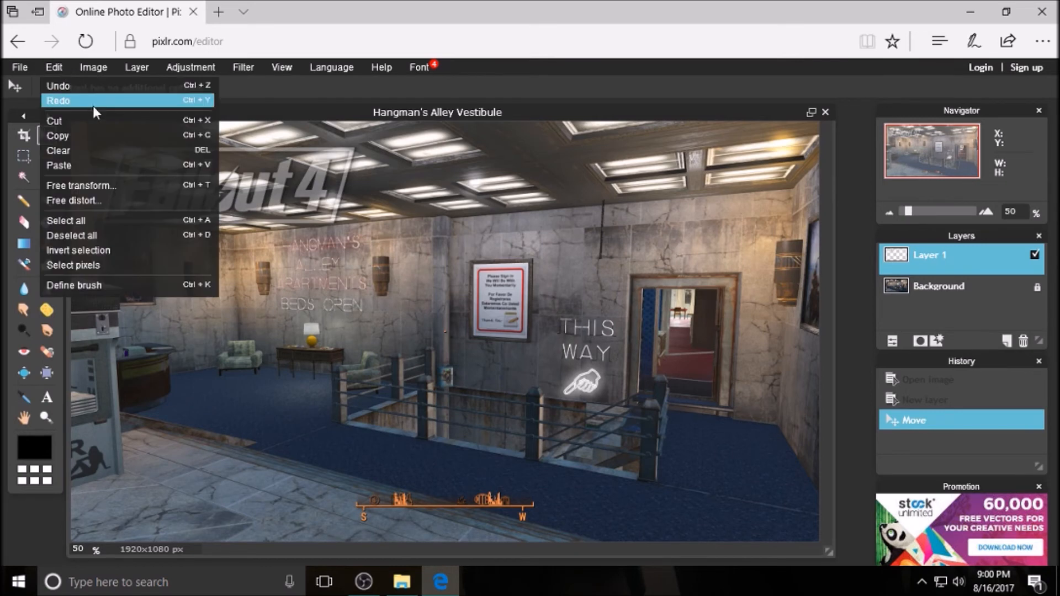
{"action": "left_click", "coordinate": [148, 186]}
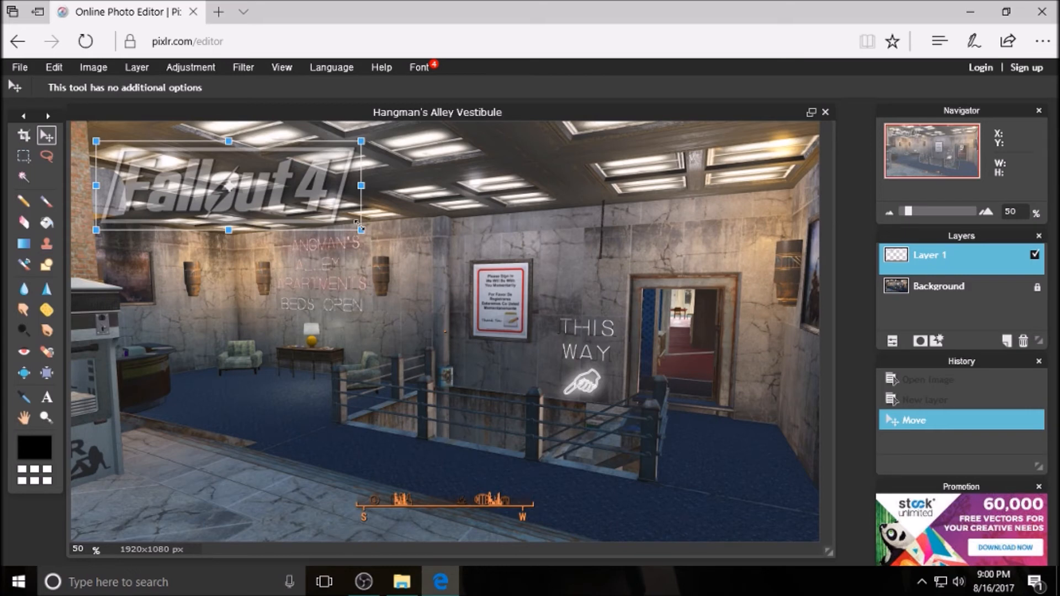
{"action": "left_click_drag", "start_coordinate": [362, 228], "coordinate": [303, 218]}
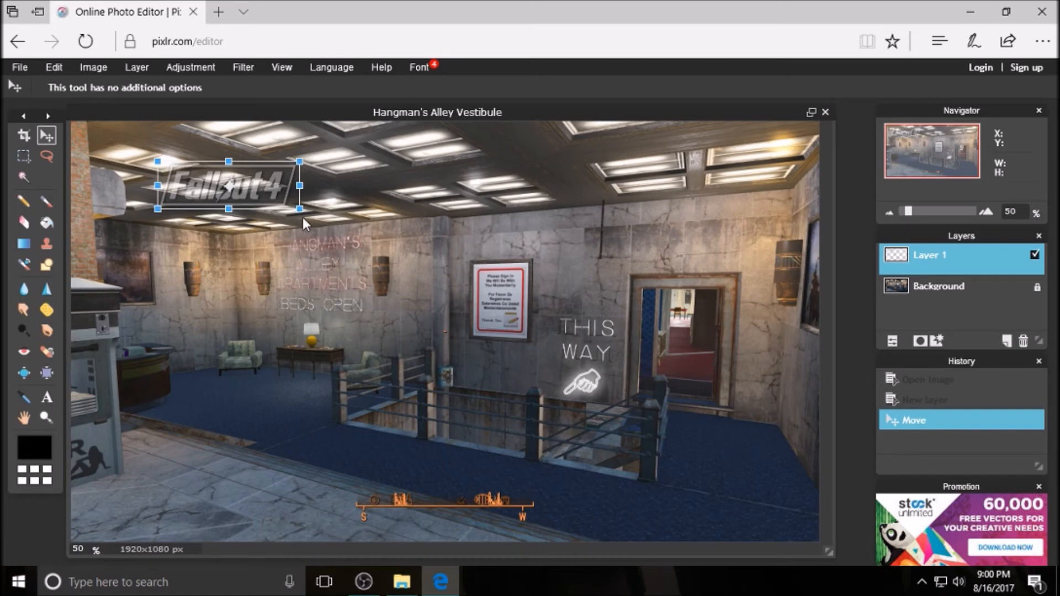
{"action": "key", "text": "Return"}
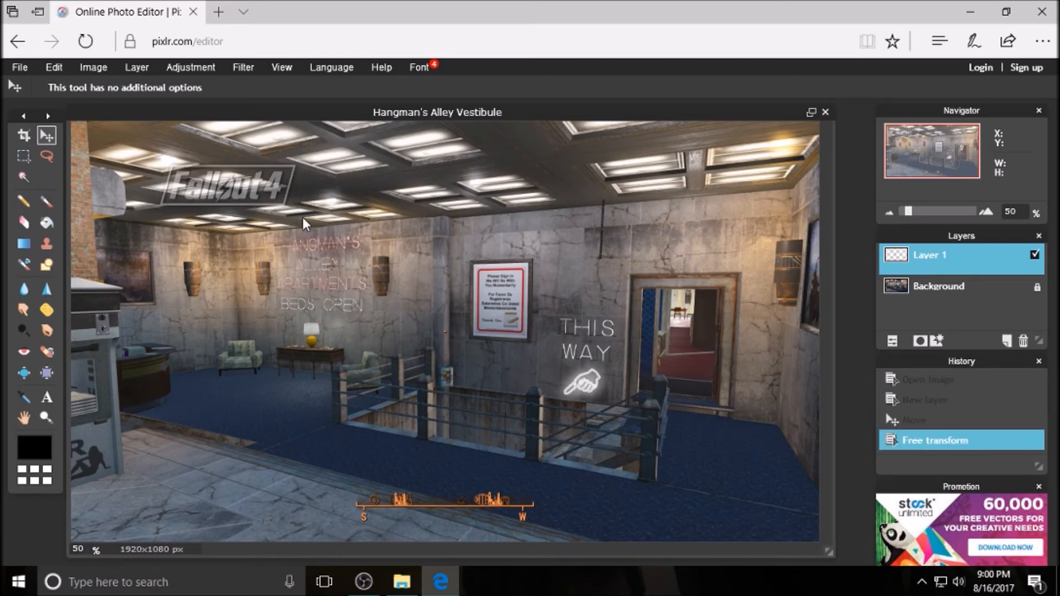
{"action": "left_click_drag", "start_coordinate": [249, 184], "coordinate": [197, 180]}
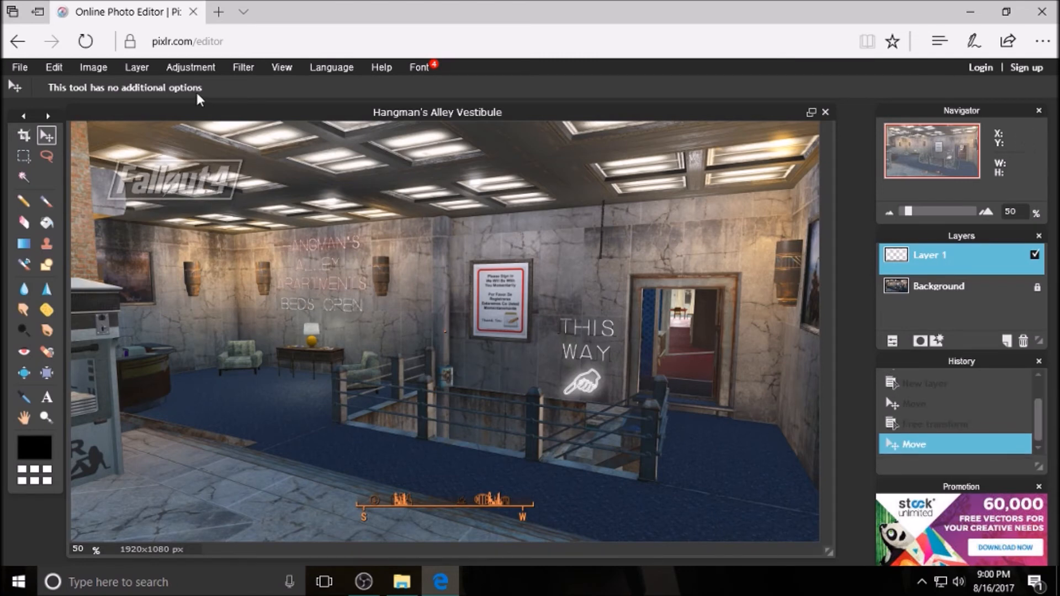
Step: Apply the Sepia adjustment to the logo layer and recolor it with the olive-green Color lookup preset at opacity 100
{"action": "left_click", "coordinate": [201, 68]}
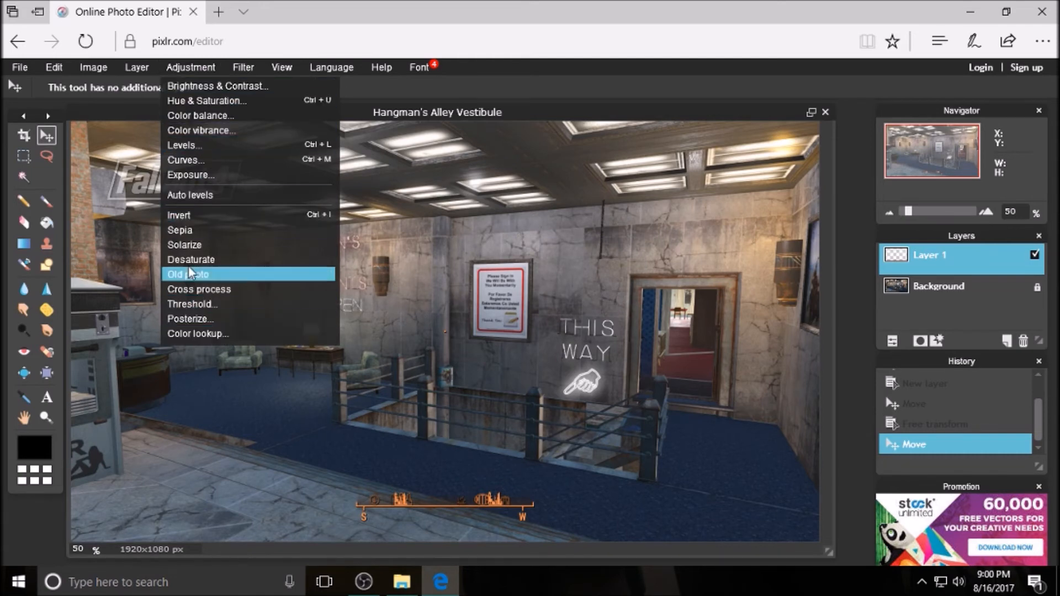
{"action": "left_click", "coordinate": [200, 229]}
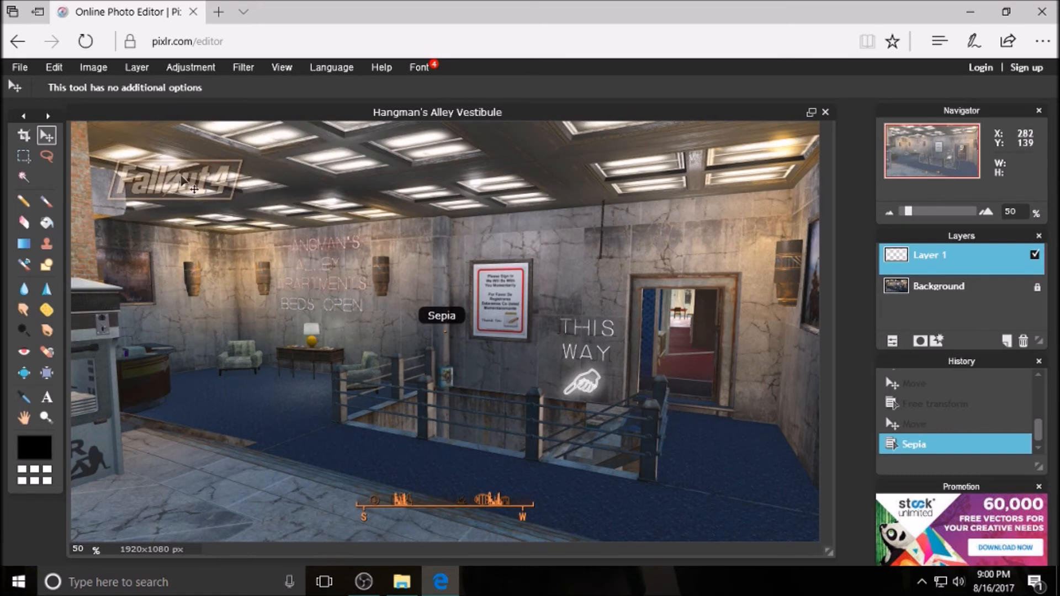
{"action": "left_click", "coordinate": [204, 66]}
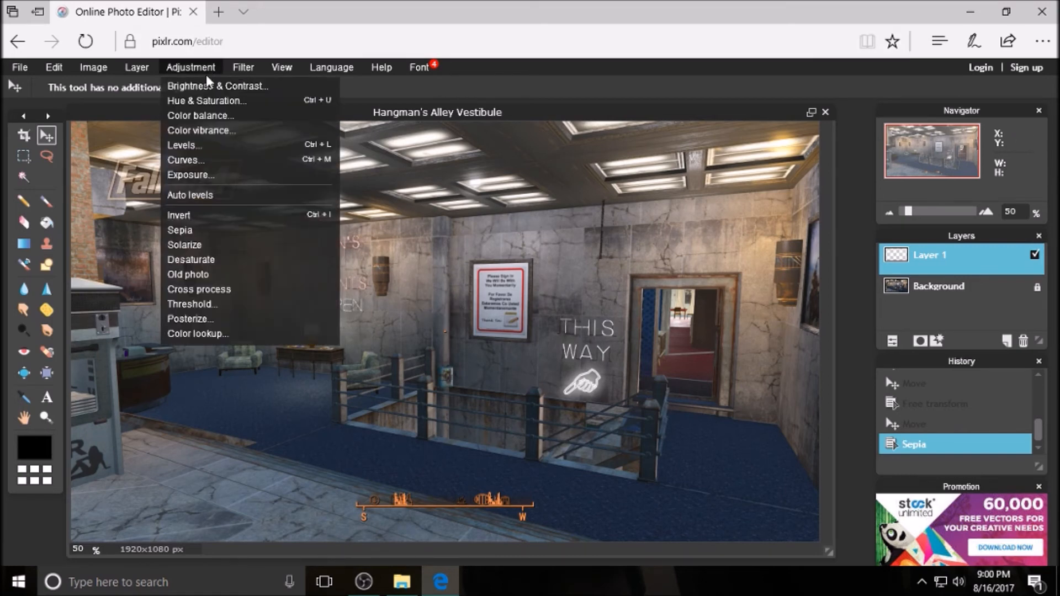
{"action": "left_click", "coordinate": [204, 335]}
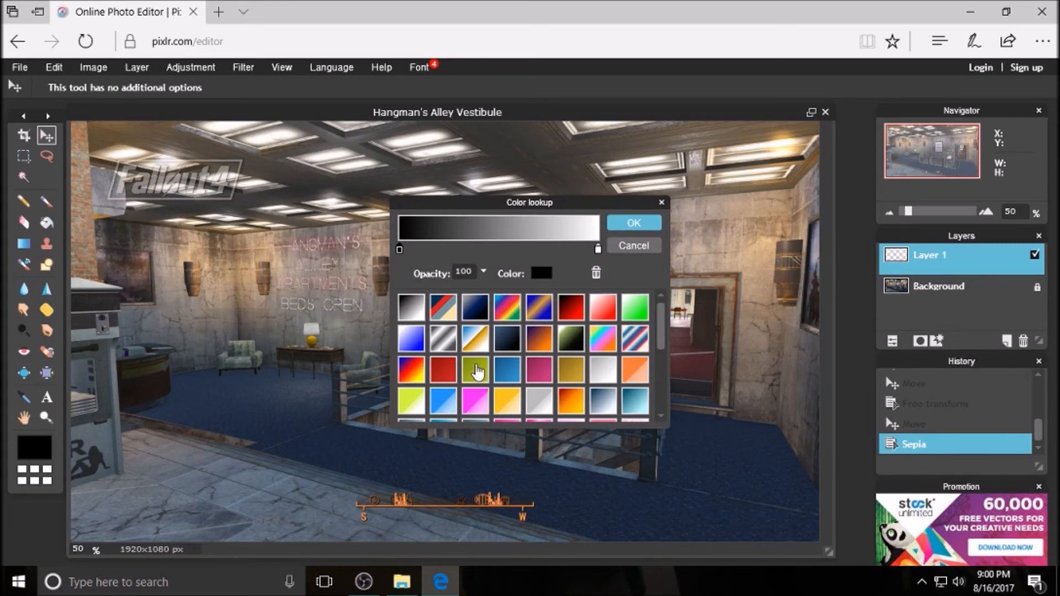
{"action": "left_click", "coordinate": [476, 369]}
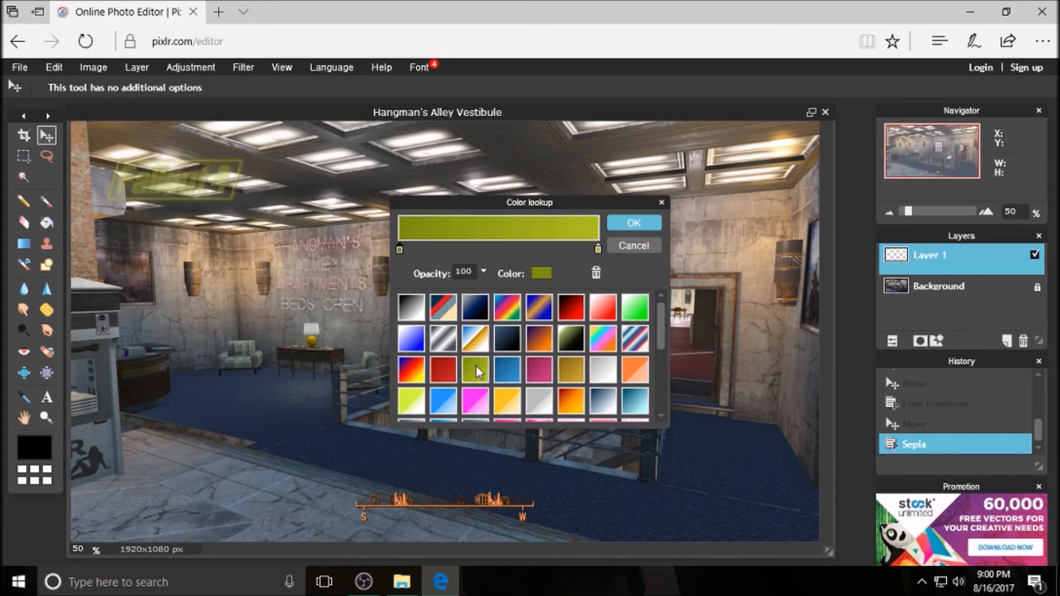
{"action": "left_click", "coordinate": [635, 224]}
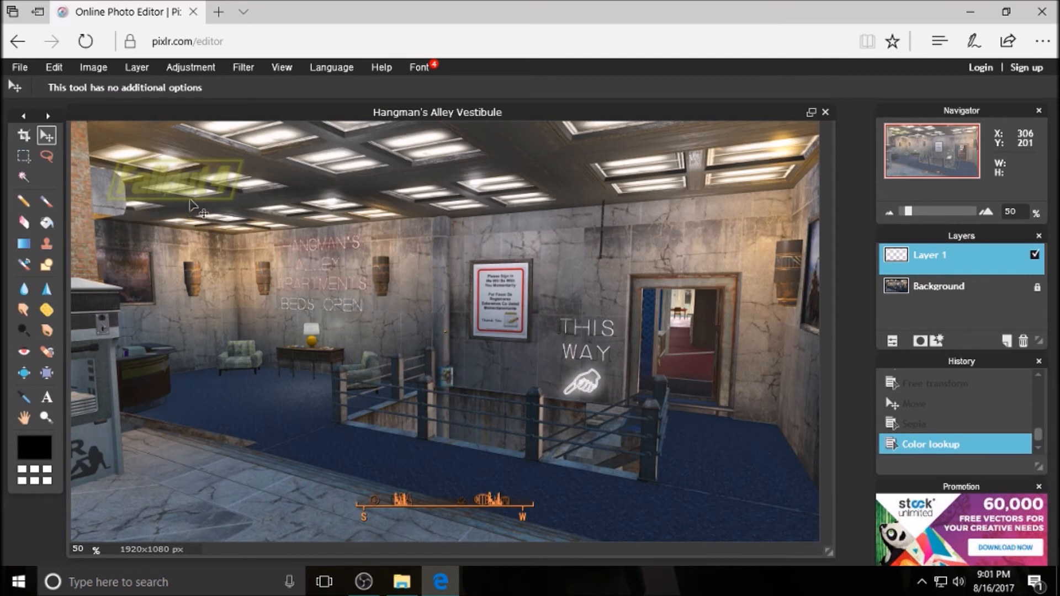
Step: Apply the Color vibrance adjustment twice to the logo layer with the vibrance value at 0
{"action": "left_click", "coordinate": [197, 67]}
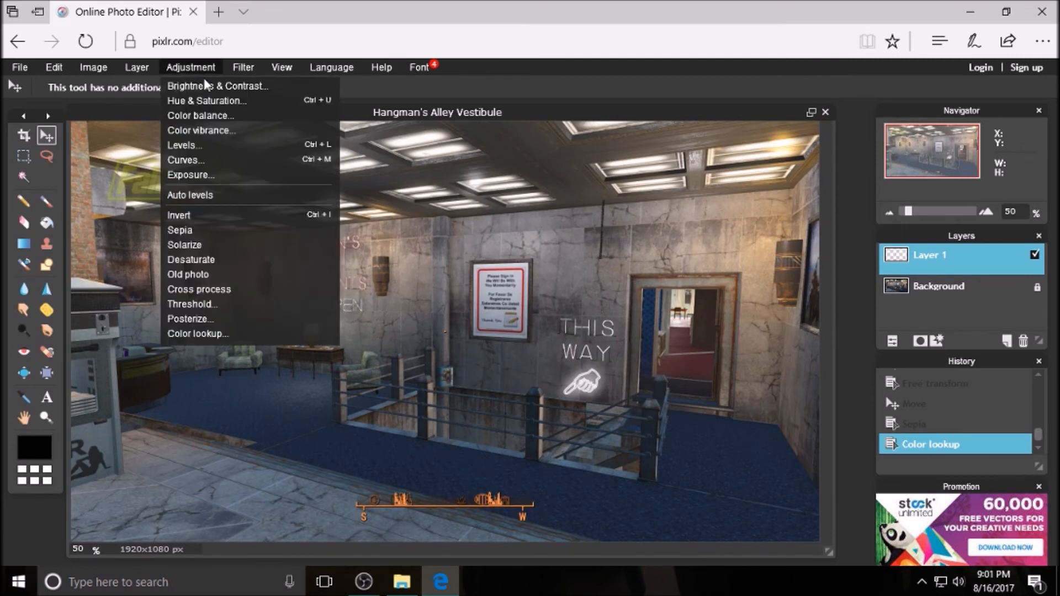
{"action": "left_click", "coordinate": [220, 133]}
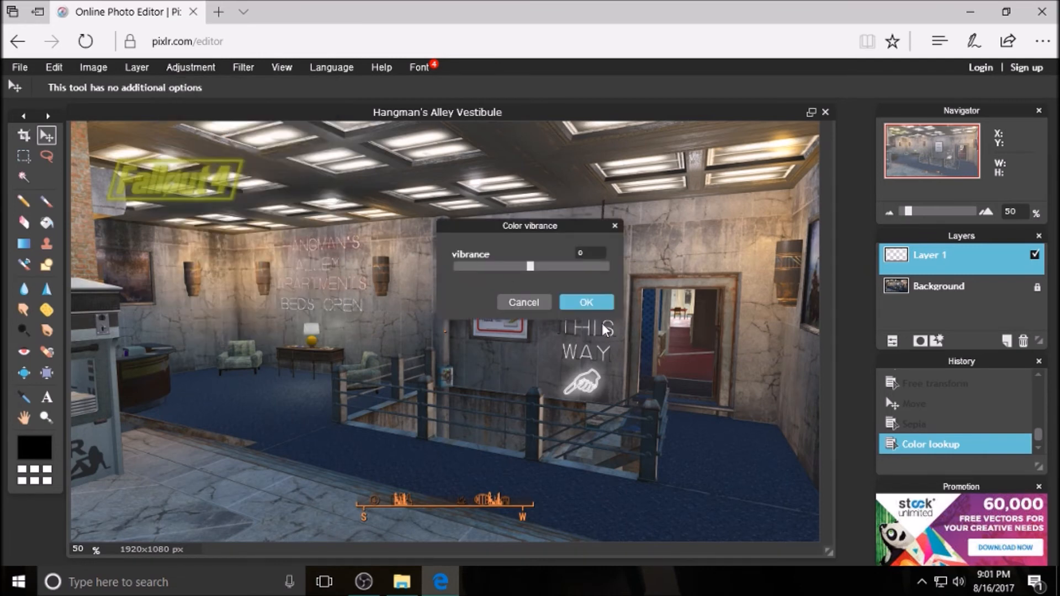
{"action": "left_click", "coordinate": [578, 299]}
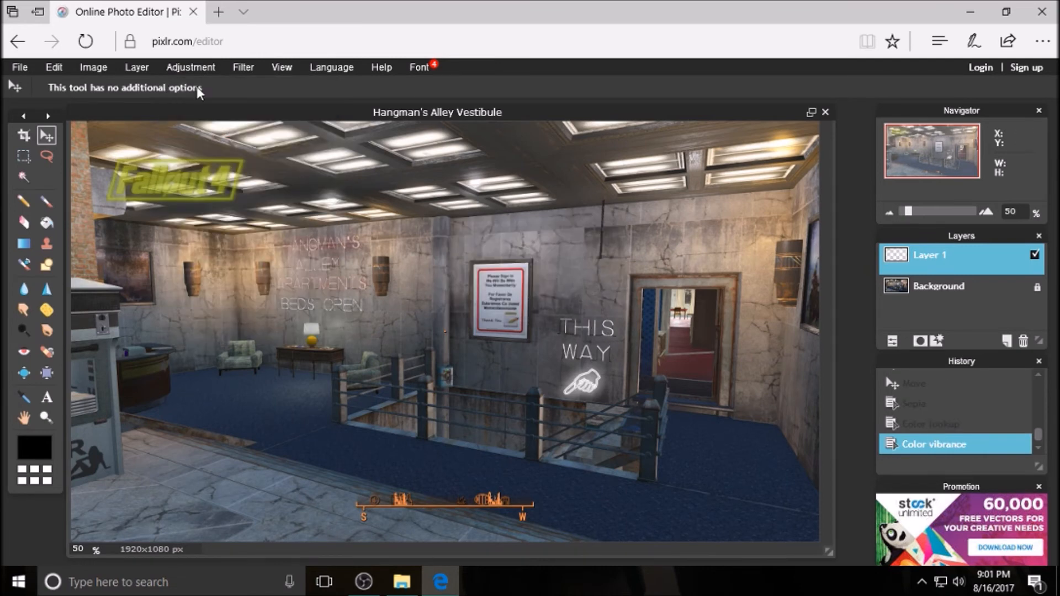
{"action": "left_click", "coordinate": [182, 63]}
{"action": "left_click", "coordinate": [212, 127]}
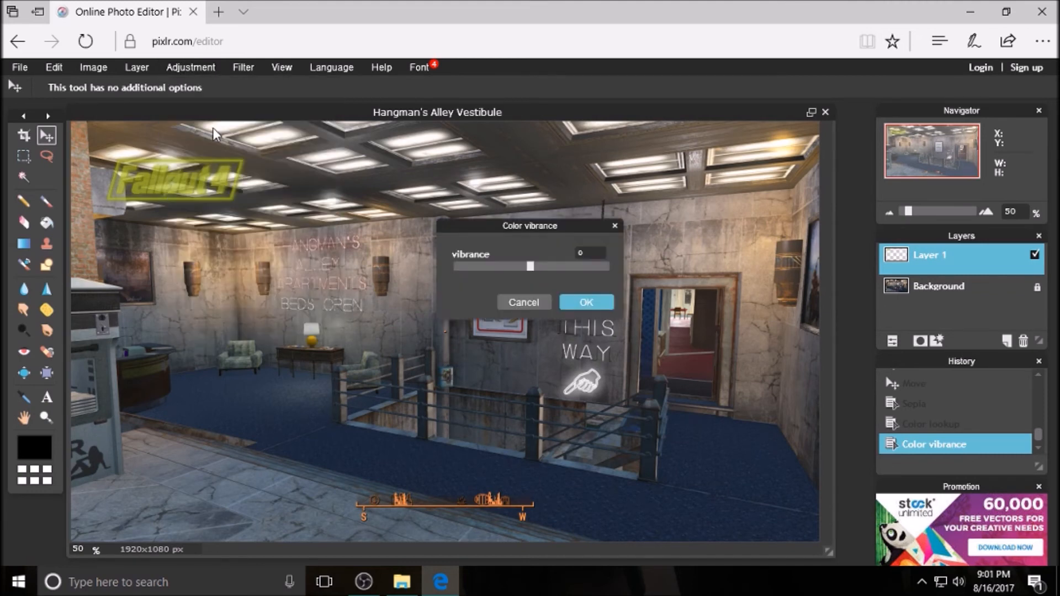
{"action": "left_click", "coordinate": [588, 305]}
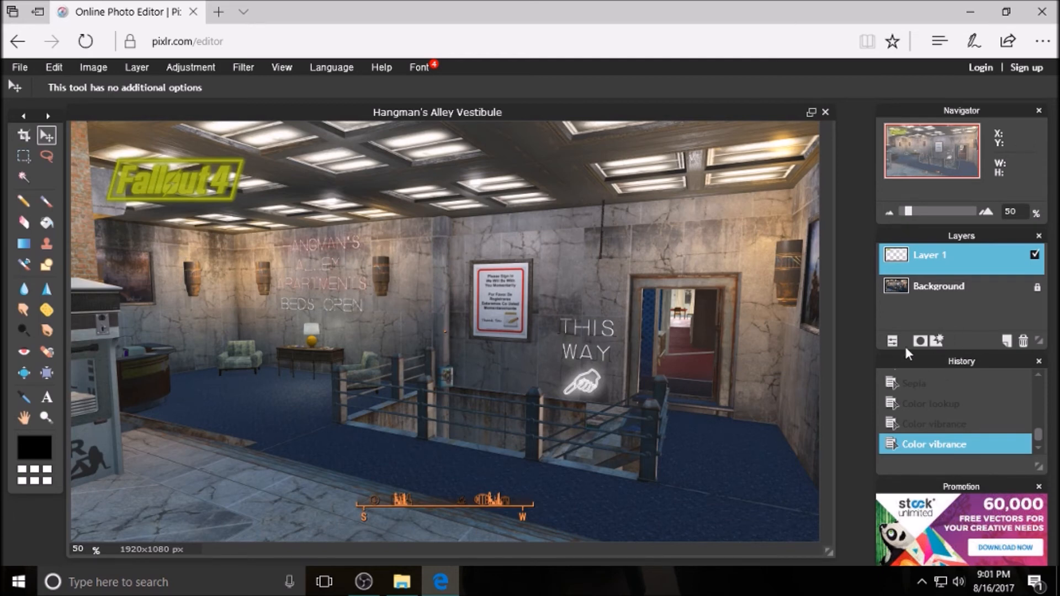
Step: Add a black drop shadow layer style to the logo with opacity 100 and distance 7
{"action": "left_click", "coordinate": [935, 342]}
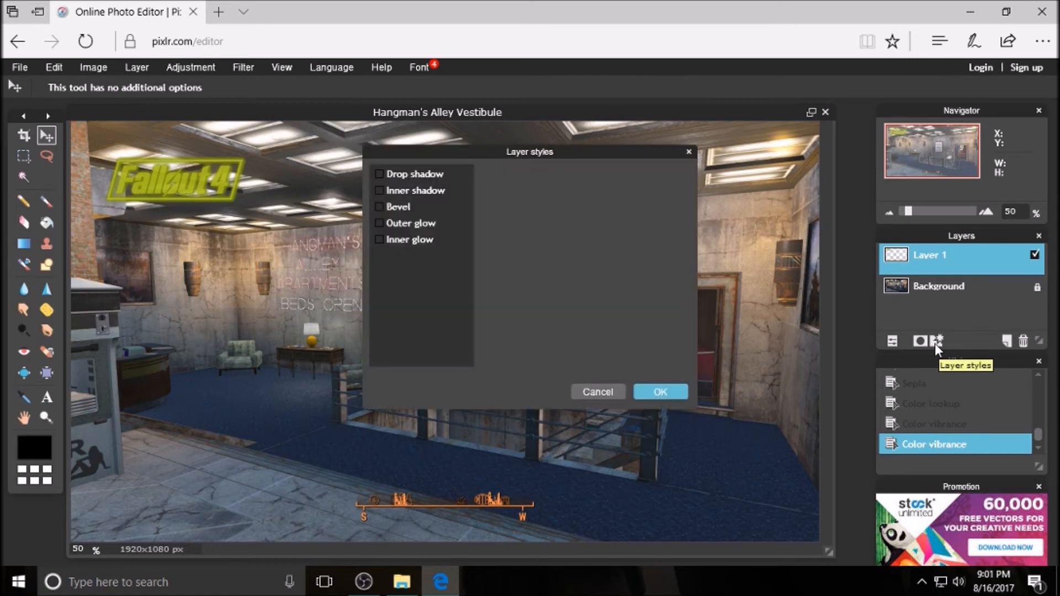
{"action": "left_click", "coordinate": [425, 173]}
{"action": "left_click_drag", "start_coordinate": [622, 188], "coordinate": [646, 188]}
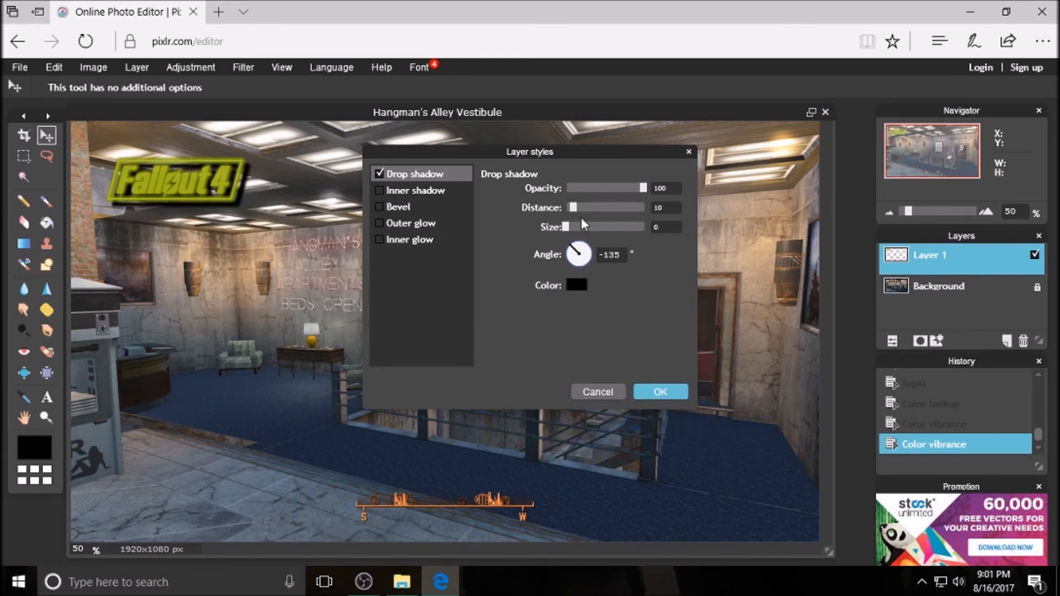
{"action": "mouse_move", "coordinate": [575, 209]}
{"action": "left_mouse_down"}
{"action": "mouse_move", "coordinate": [607, 209]}
{"action": "mouse_move", "coordinate": [554, 207]}
{"action": "mouse_move", "coordinate": [585, 212]}
{"action": "mouse_move", "coordinate": [571, 209]}
{"action": "left_mouse_up"}
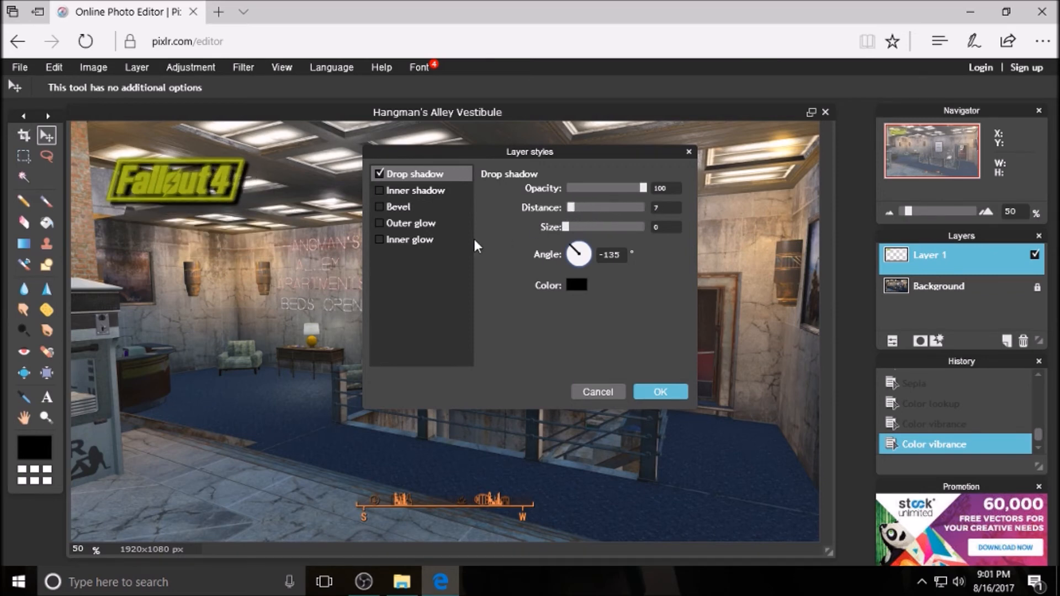
Step: Add a bright red outer glow to the logo, fine-tuning its hardness, and apply the layer styles
{"action": "left_click", "coordinate": [422, 222]}
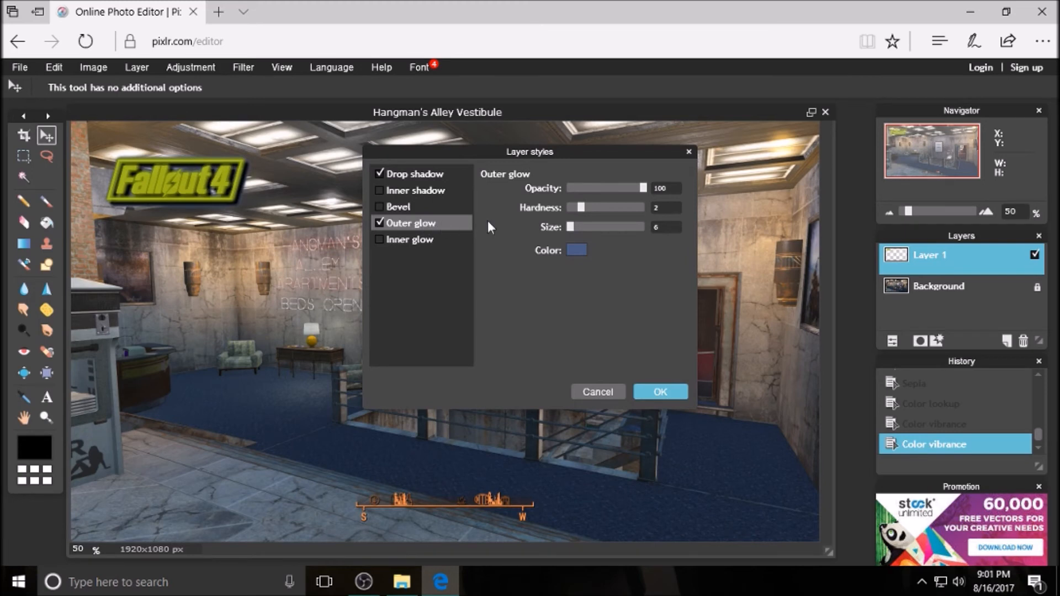
{"action": "left_click", "coordinate": [574, 250]}
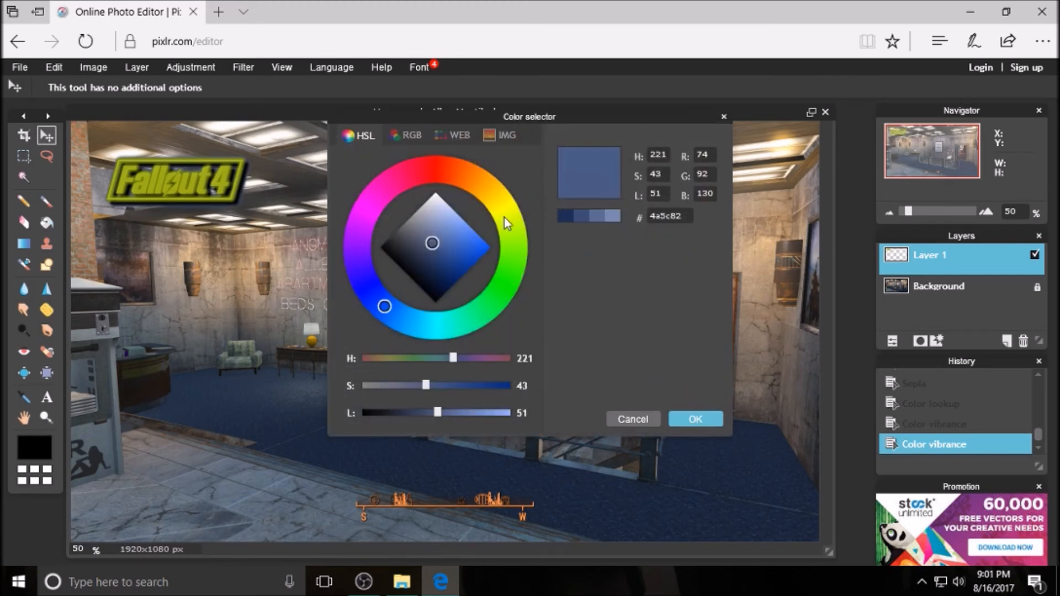
{"action": "left_click", "coordinate": [433, 170]}
{"action": "left_click_drag", "start_coordinate": [440, 233], "coordinate": [531, 266]}
{"action": "left_click", "coordinate": [697, 417]}
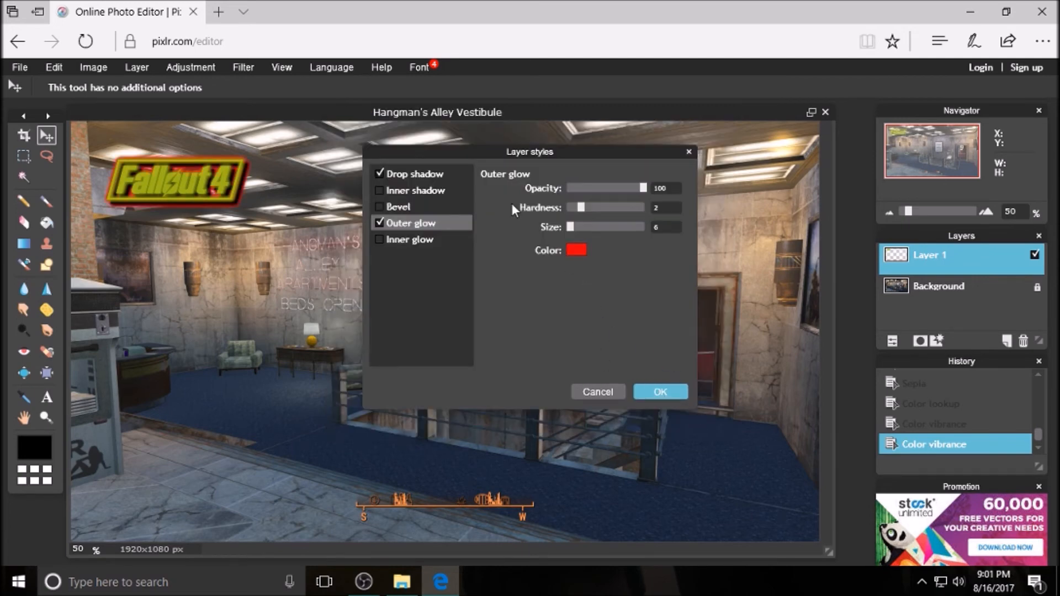
{"action": "left_click_drag", "start_coordinate": [577, 204], "coordinate": [574, 204]}
{"action": "left_click", "coordinate": [662, 392]}
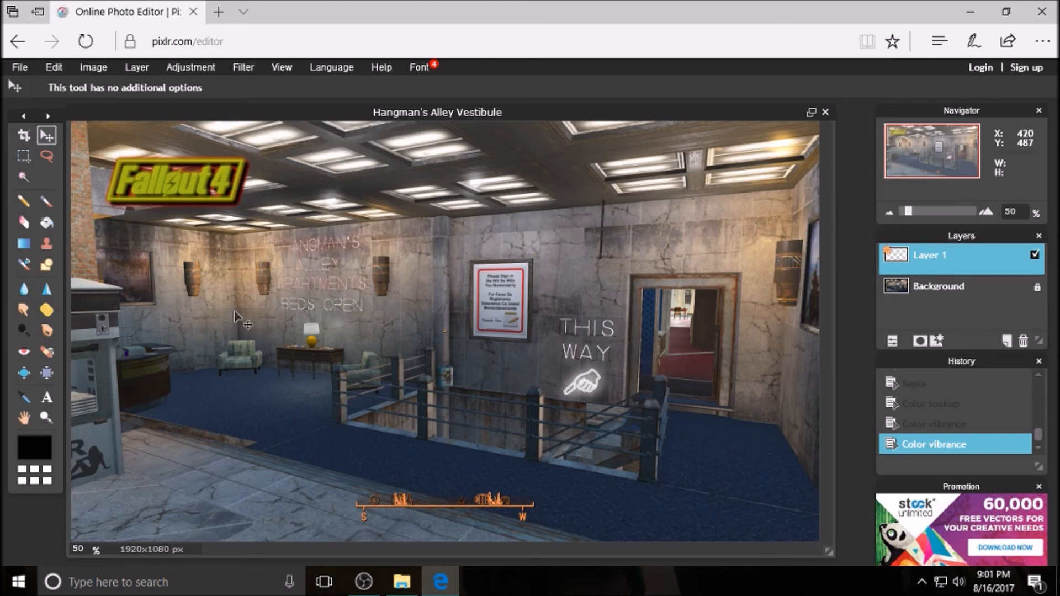
Step: Start a new text layer in the upper middle of the screenshot and set its font to Overseer
{"action": "left_click", "coordinate": [46, 396]}
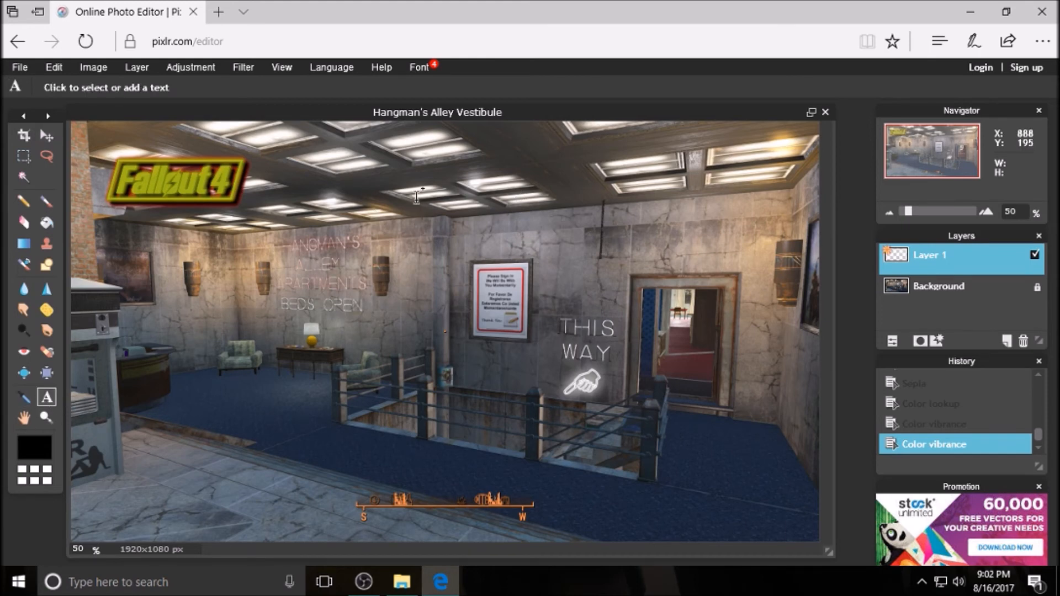
{"action": "left_click", "coordinate": [439, 183]}
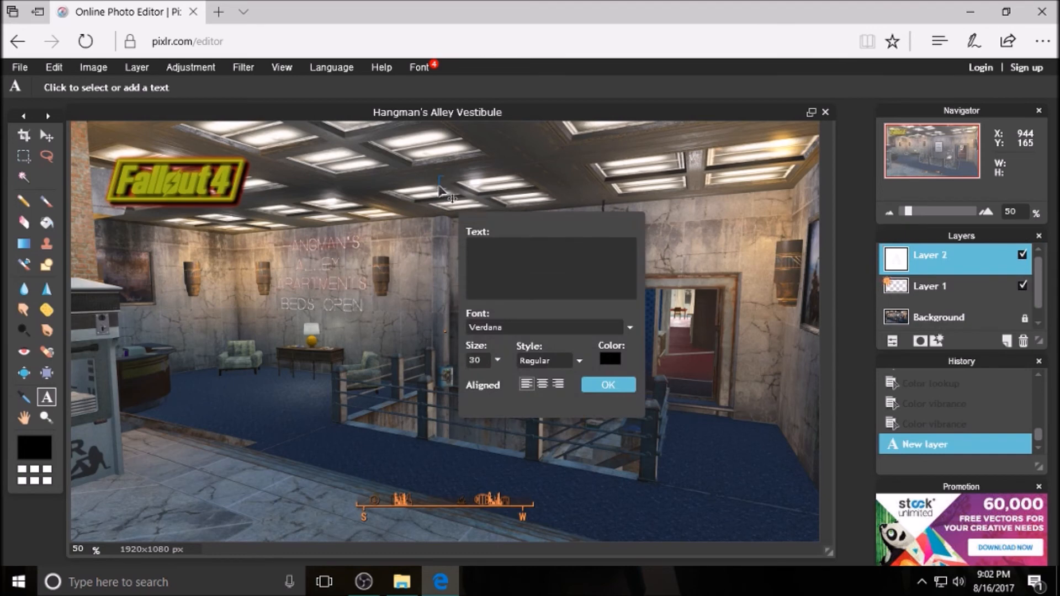
{"action": "left_click", "coordinate": [526, 325]}
{"action": "scroll", "coordinate": [521, 355], "scroll_direction": "down", "scroll_amount": 10}
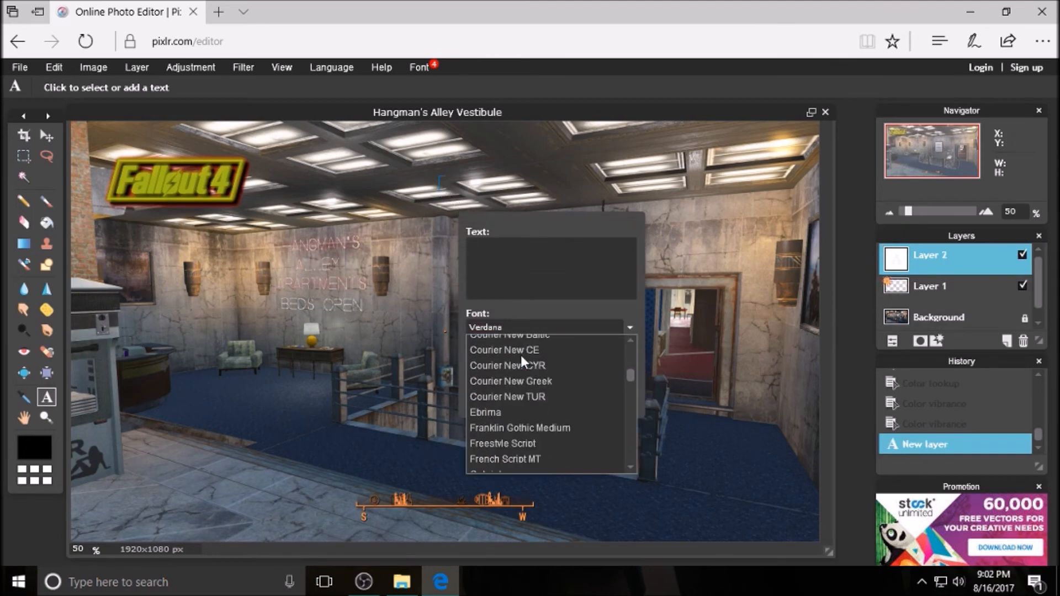
{"action": "scroll", "coordinate": [521, 356], "scroll_direction": "down", "scroll_amount": 12}
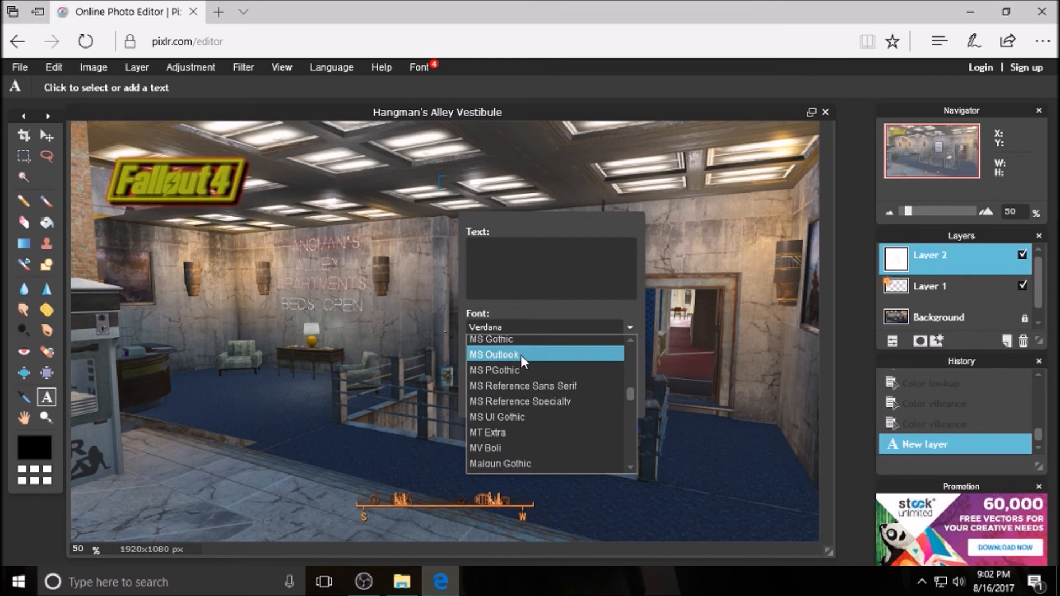
{"action": "scroll", "coordinate": [521, 356], "scroll_direction": "down", "scroll_amount": 10}
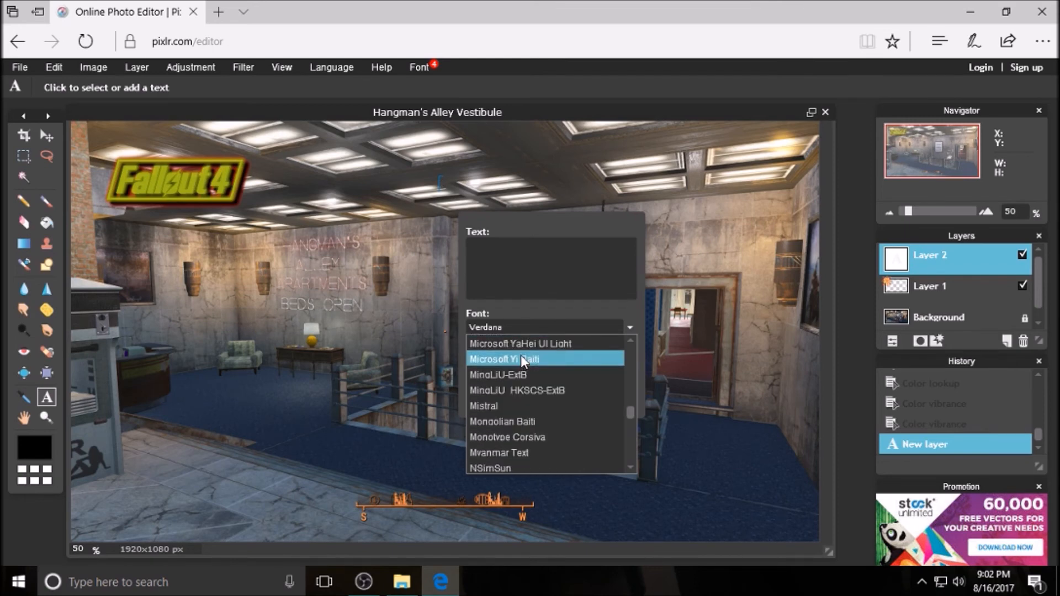
{"action": "scroll", "coordinate": [522, 355], "scroll_direction": "up", "scroll_amount": 1}
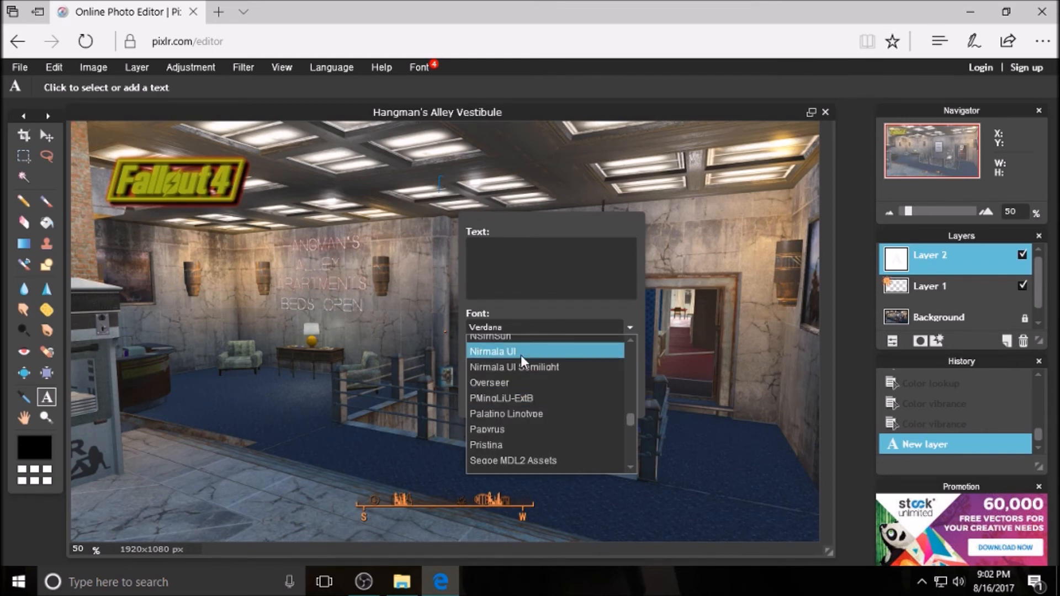
{"action": "left_click", "coordinate": [522, 384]}
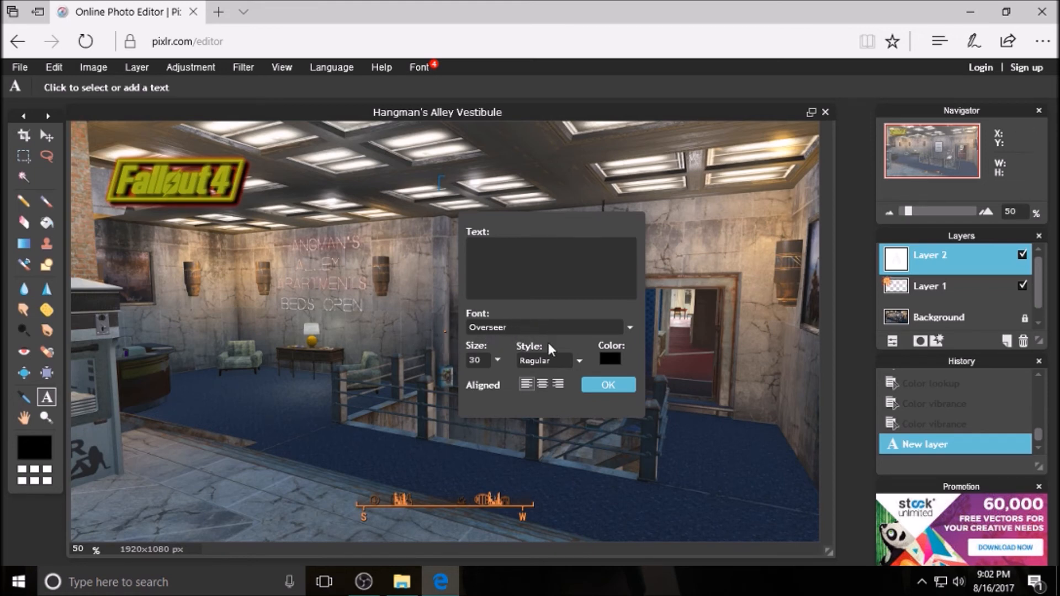
Step: Center-align the new text and set its size to 130
{"action": "left_click", "coordinate": [540, 386]}
{"action": "left_click", "coordinate": [496, 360]}
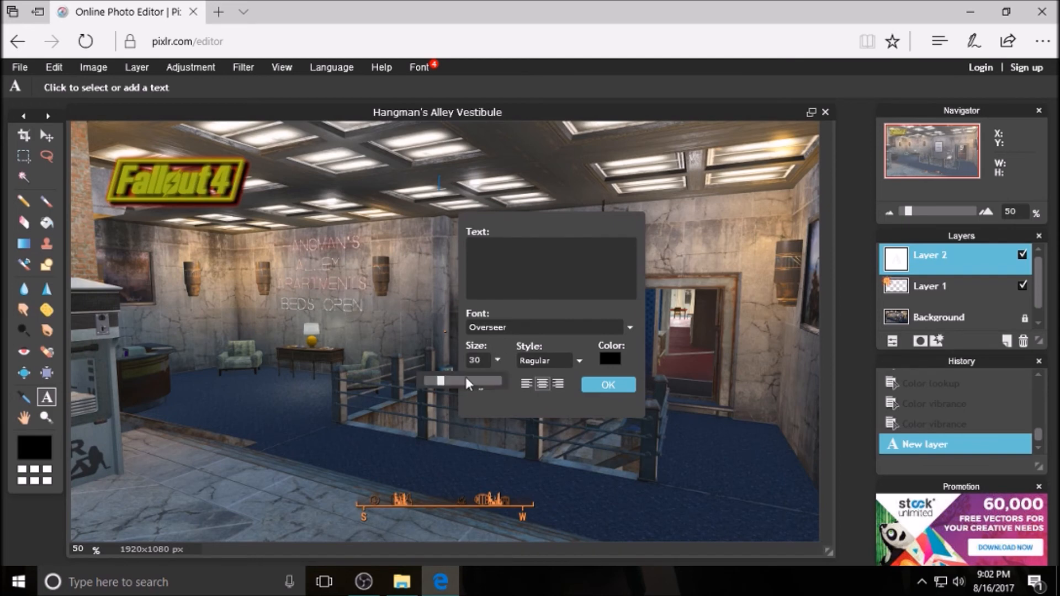
{"action": "left_click_drag", "start_coordinate": [451, 378], "coordinate": [572, 373]}
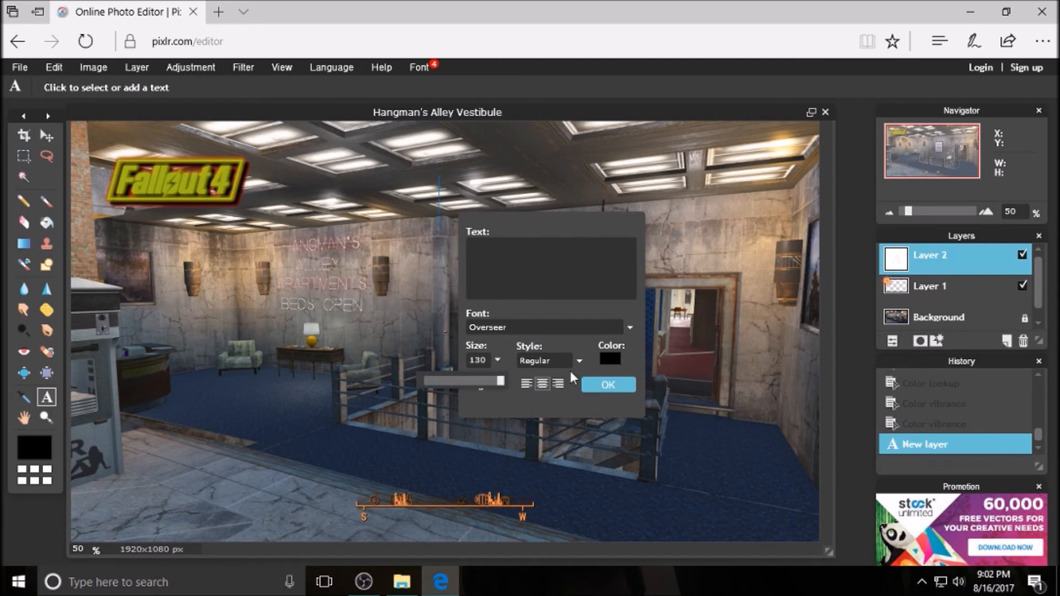
Step: Set the text color to golden yellow ffd500
{"action": "left_click", "coordinate": [610, 359]}
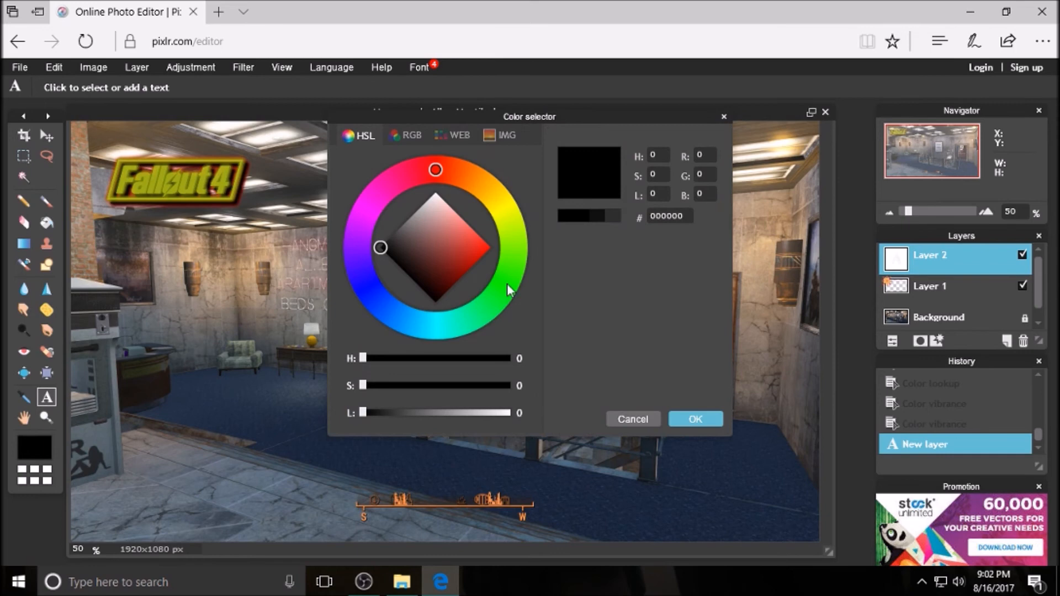
{"action": "left_click", "coordinate": [497, 200]}
{"action": "left_click_drag", "start_coordinate": [448, 243], "coordinate": [581, 258]}
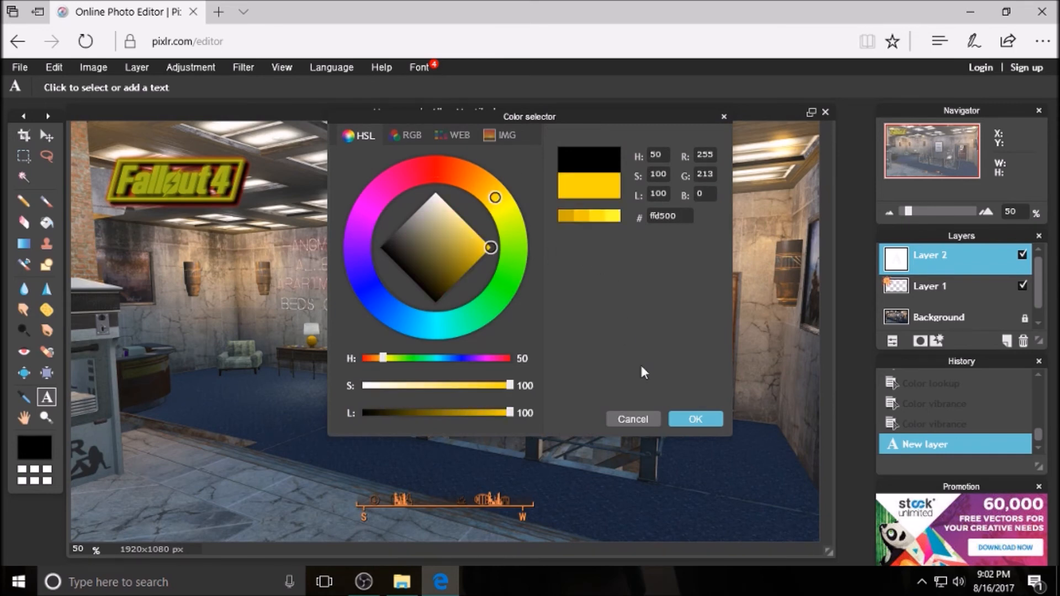
{"action": "left_click", "coordinate": [681, 418]}
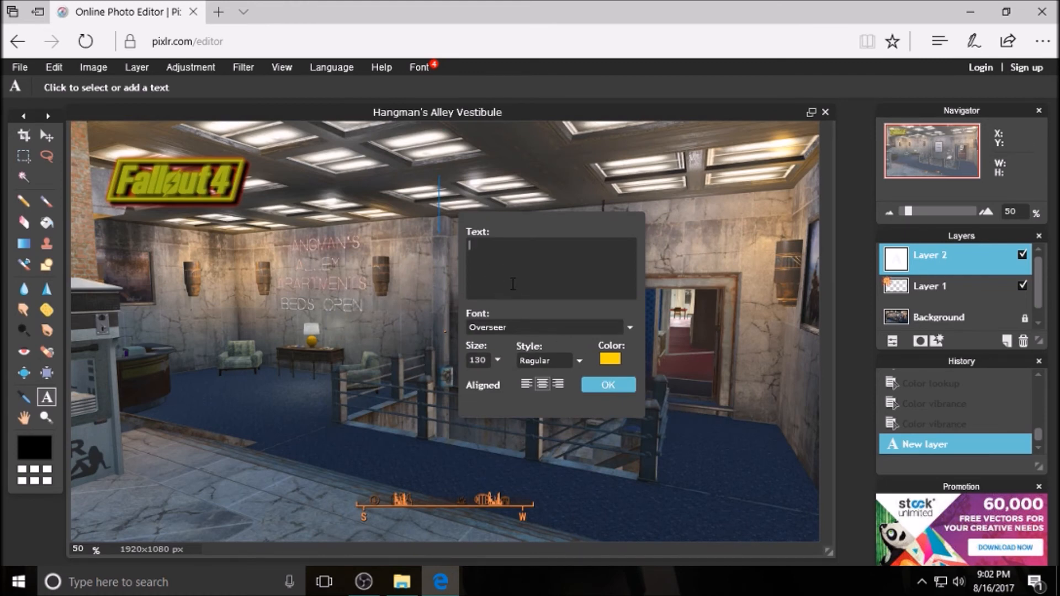
Step: Enter Hangman's Alley as the text and position it at the upper middle of the screenshot, level with the Fallout 4 logo
{"action": "type", "text": "Ha"}
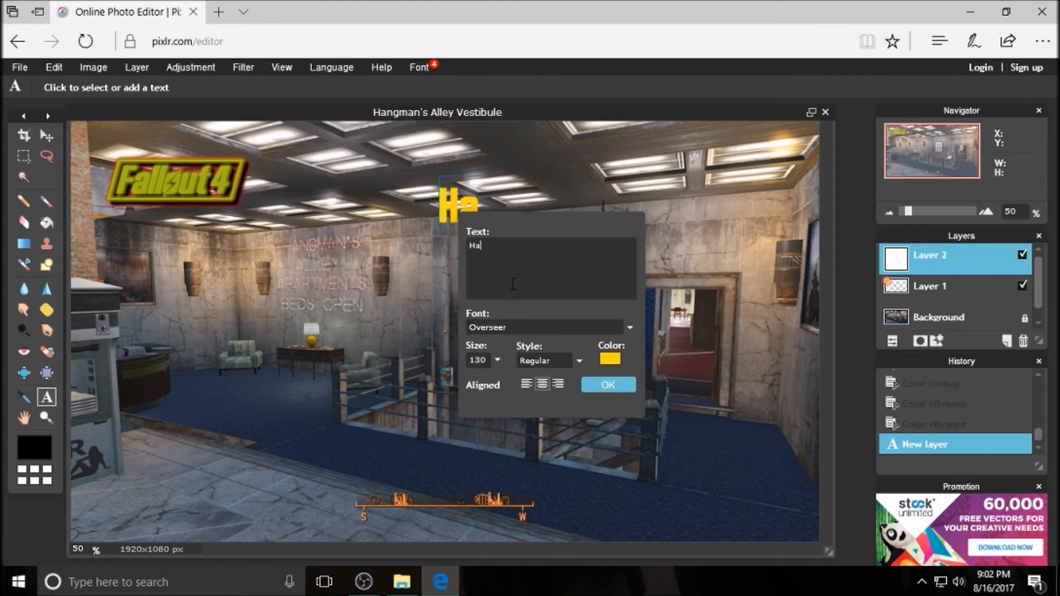
{"action": "type", "text": "ng"}
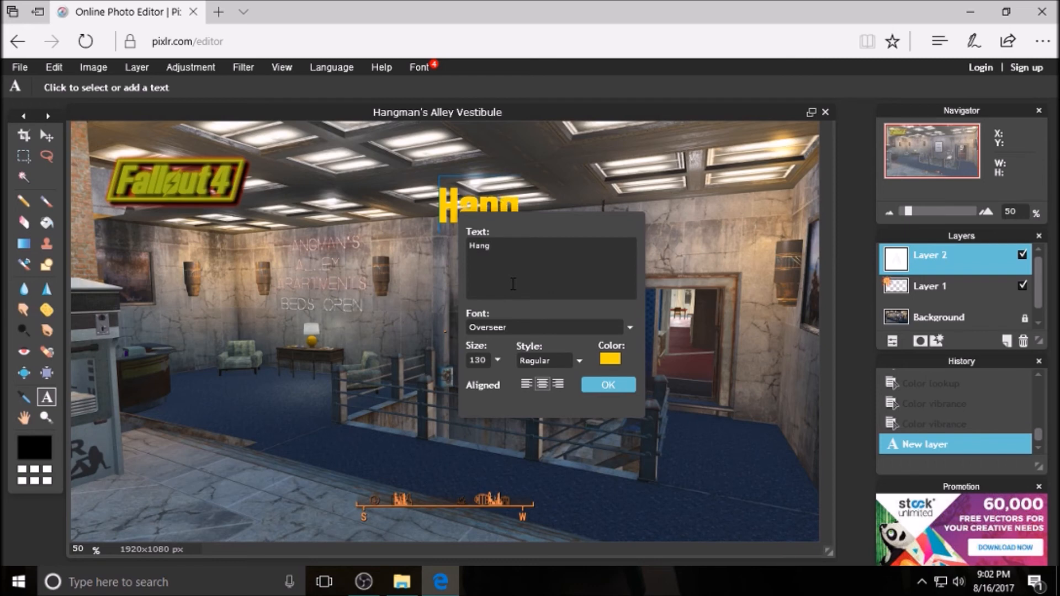
{"action": "type", "text": "man"}
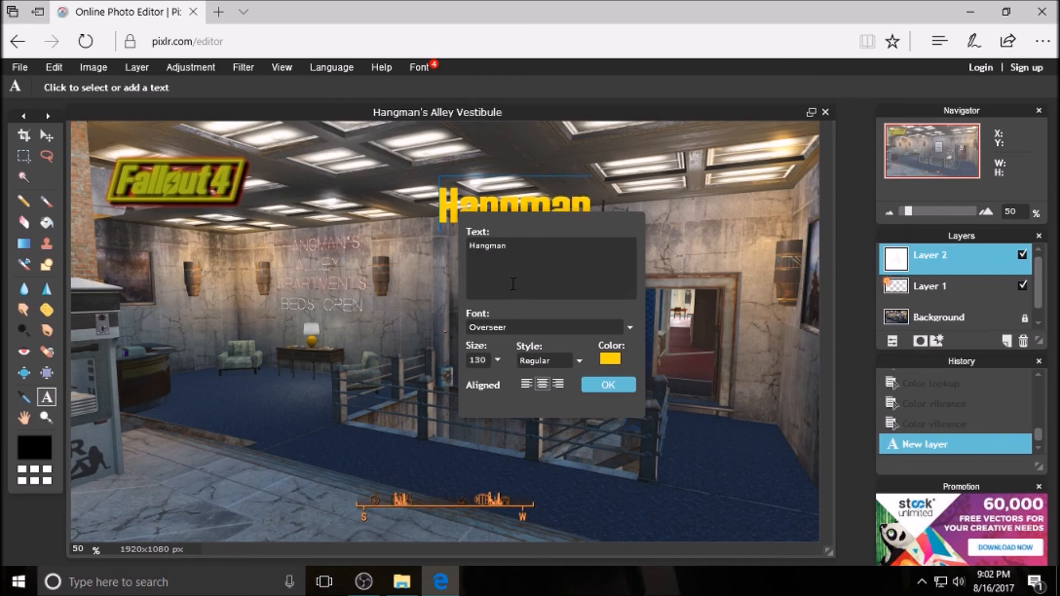
{"action": "type", "text": "'sw"}
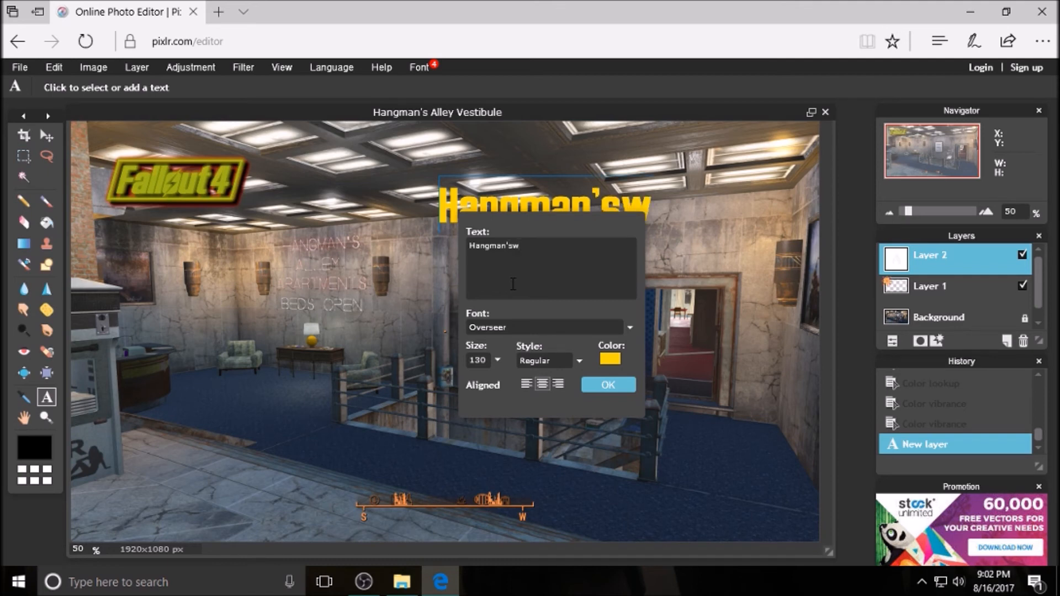
{"action": "key", "text": "BackSpace"}
{"action": "type", "text": "A"}
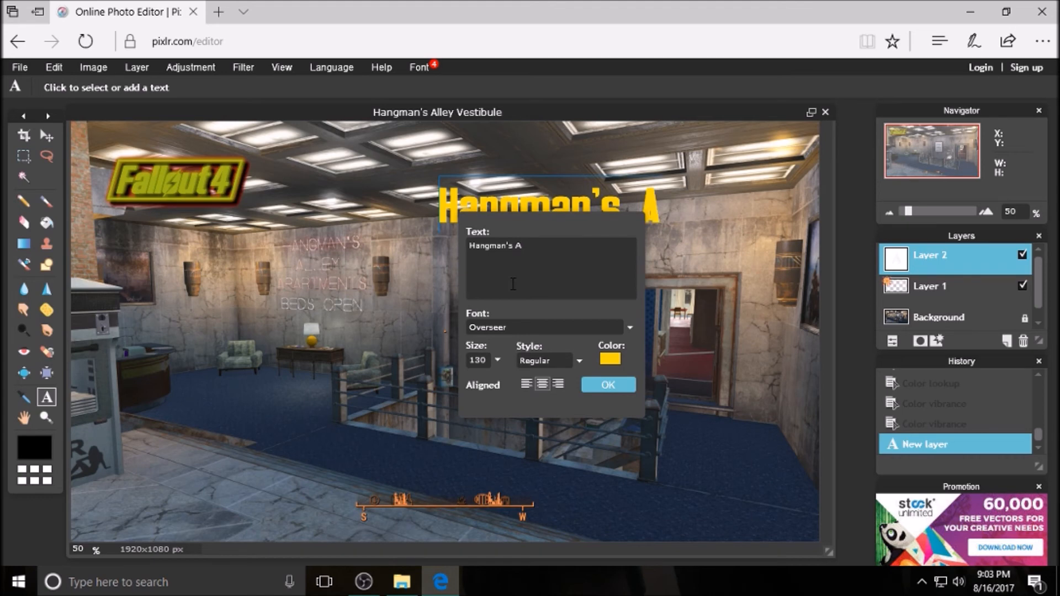
{"action": "type", "text": "lle"}
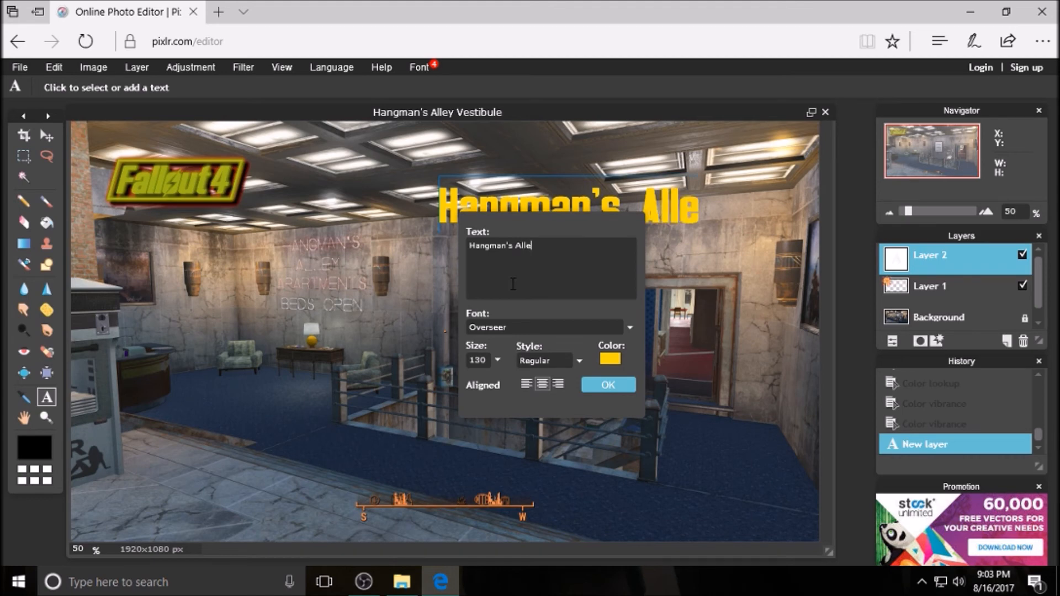
{"action": "type", "text": "y"}
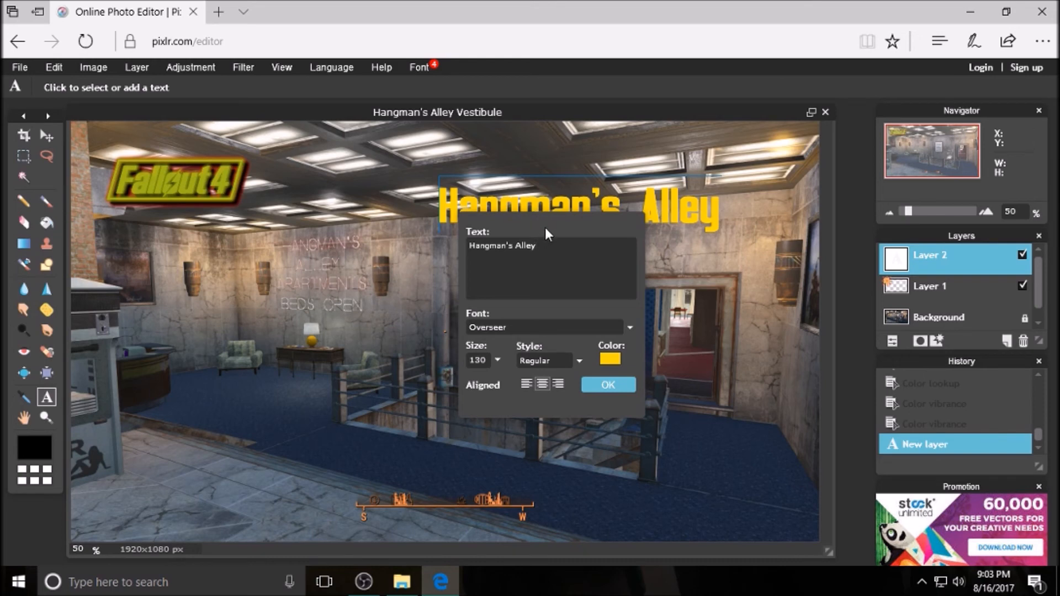
{"action": "left_click_drag", "start_coordinate": [568, 232], "coordinate": [194, 323]}
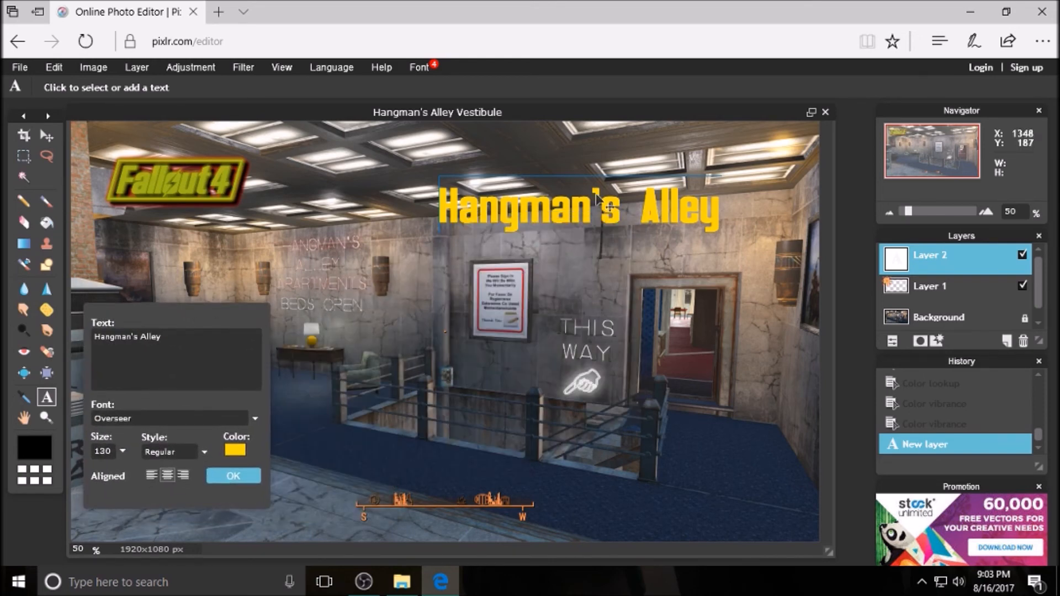
{"action": "left_click_drag", "start_coordinate": [561, 223], "coordinate": [444, 196]}
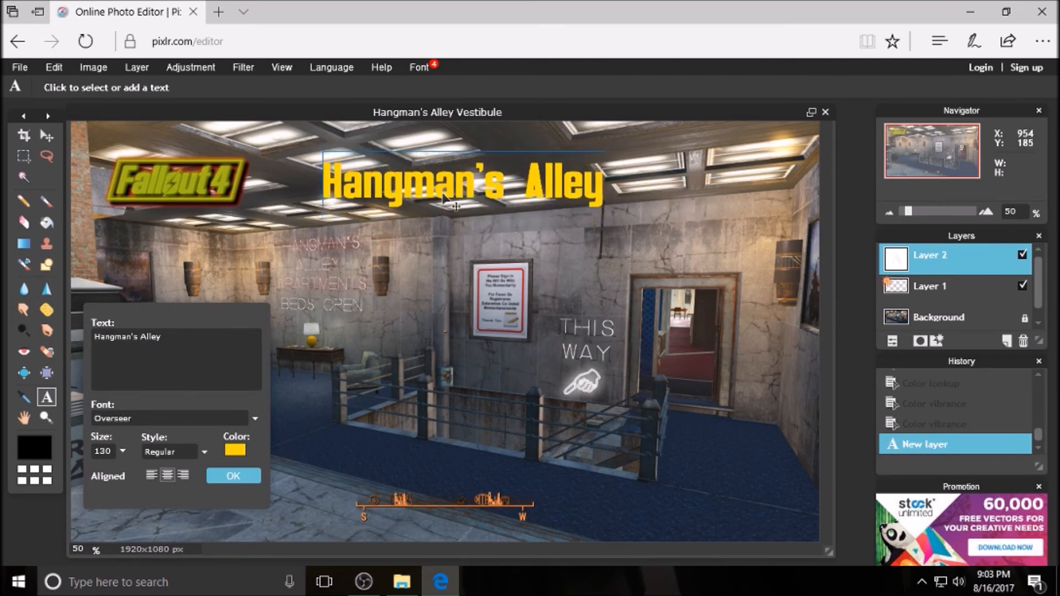
Step: Add a drop shadow to the Hangman's Alley text layer with opacity 100 and distance 7
{"action": "left_click", "coordinate": [937, 344]}
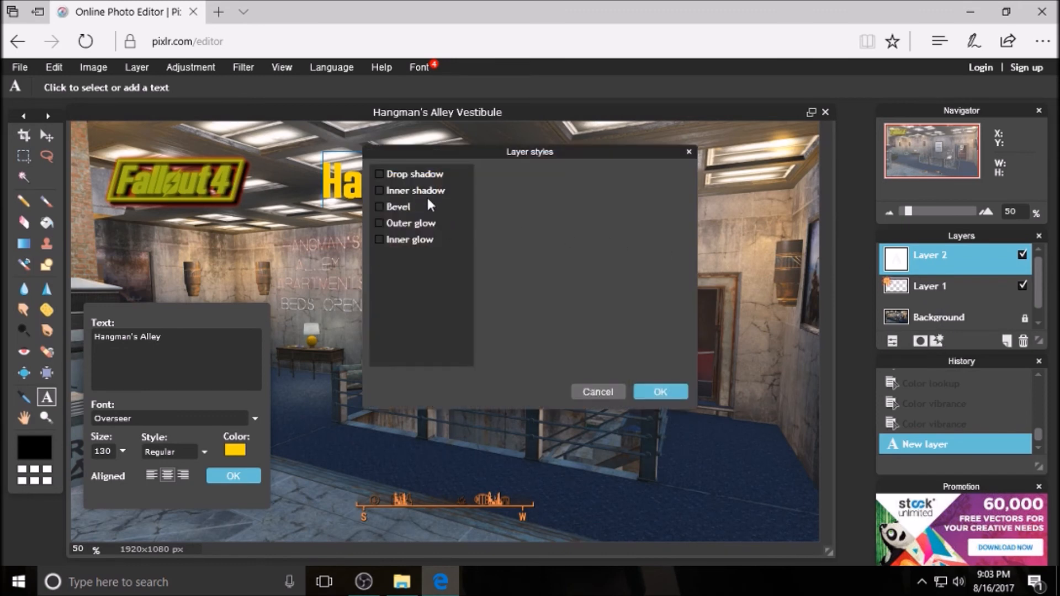
{"action": "left_click", "coordinate": [432, 175]}
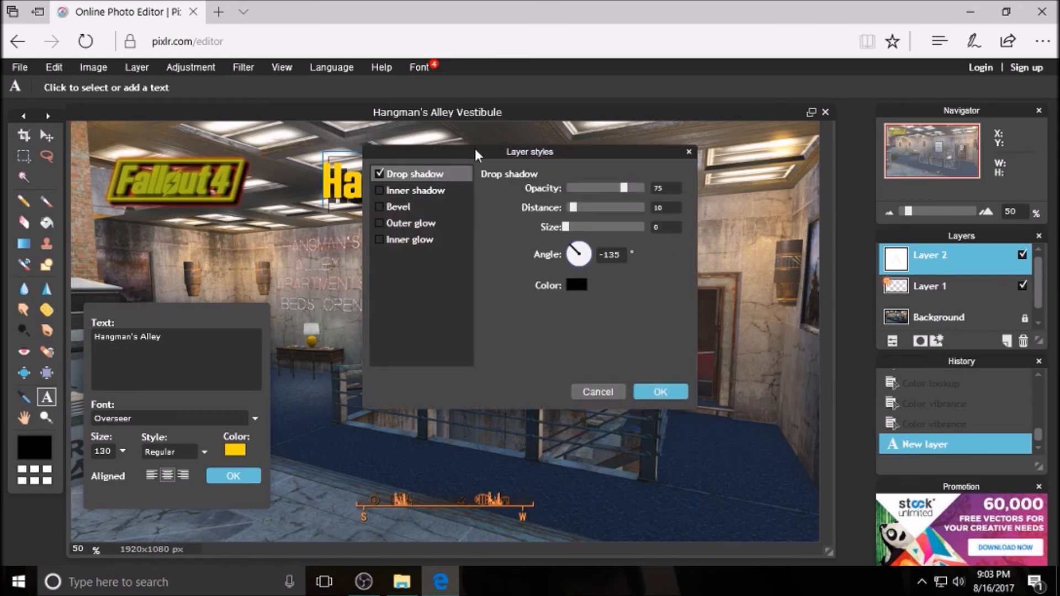
{"action": "left_click_drag", "start_coordinate": [479, 159], "coordinate": [603, 158]}
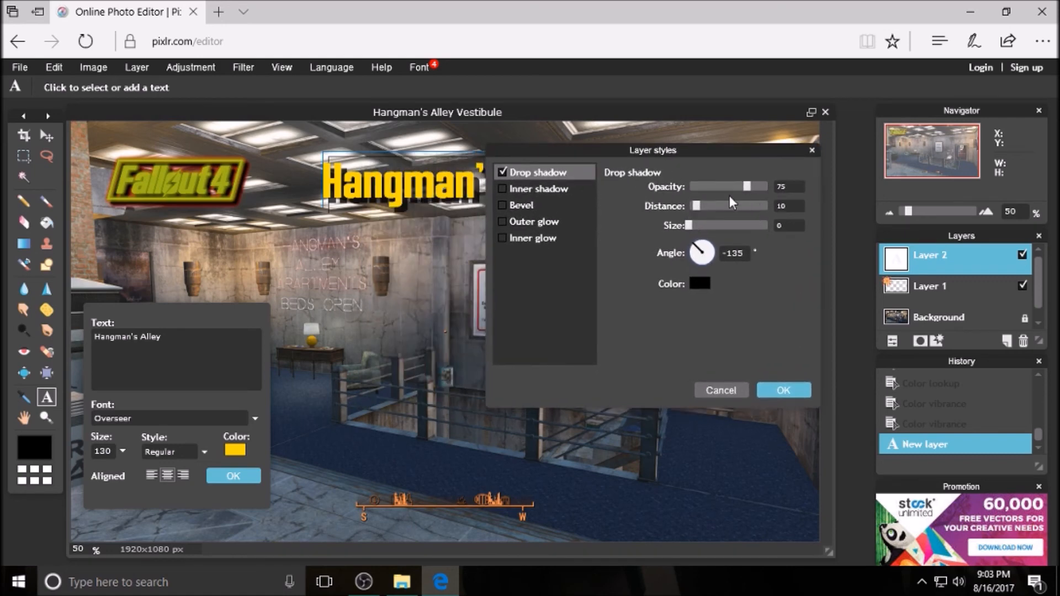
{"action": "left_click_drag", "start_coordinate": [749, 189], "coordinate": [863, 183]}
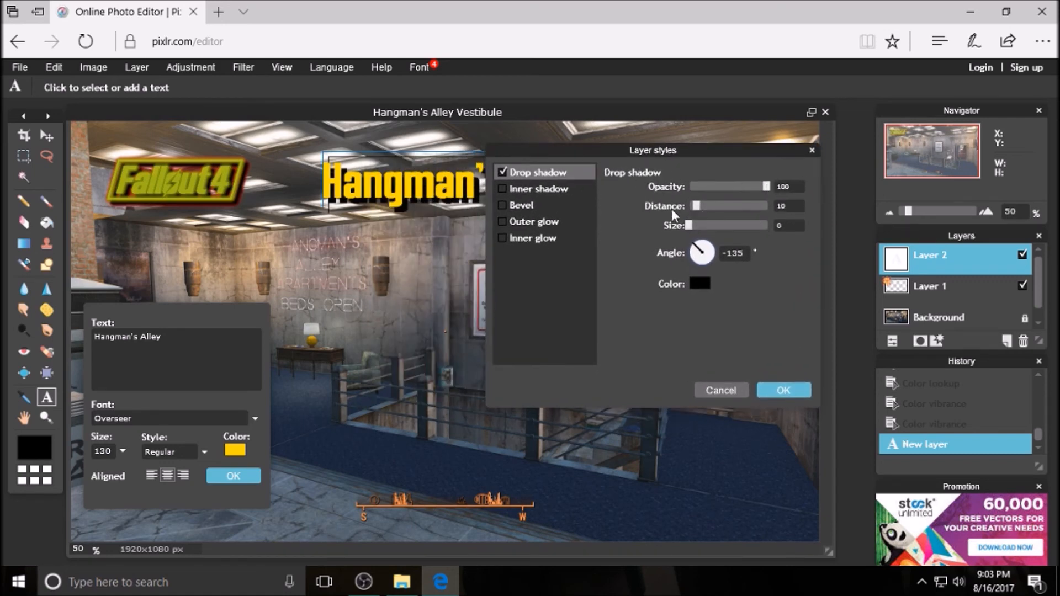
{"action": "left_click_drag", "start_coordinate": [696, 206], "coordinate": [695, 208]}
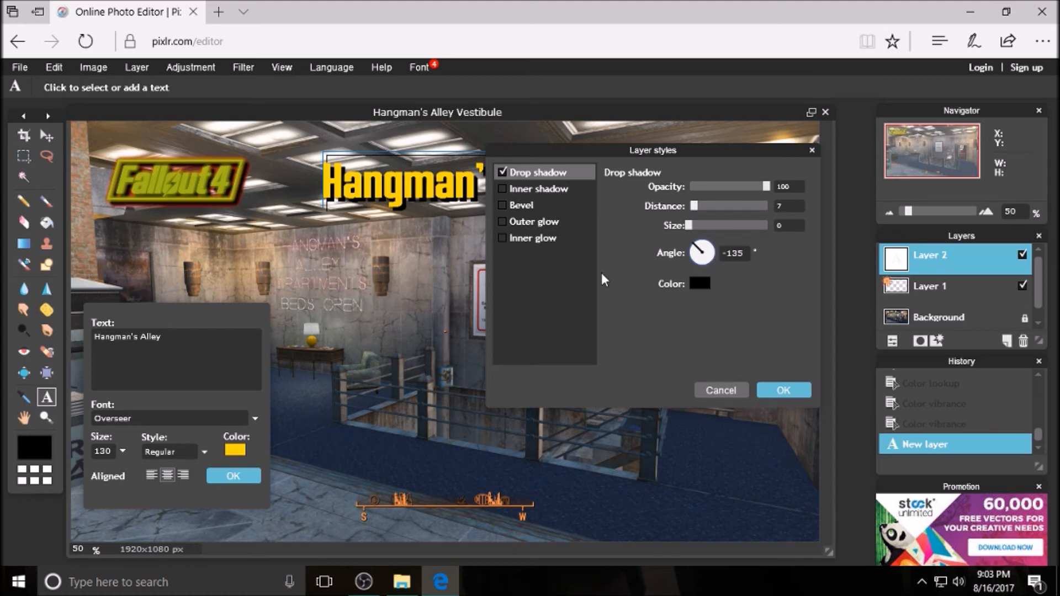
Step: Add a bright red ff0015 outer glow to the text, then apply the layer styles and finish the text edit
{"action": "left_click", "coordinate": [525, 222]}
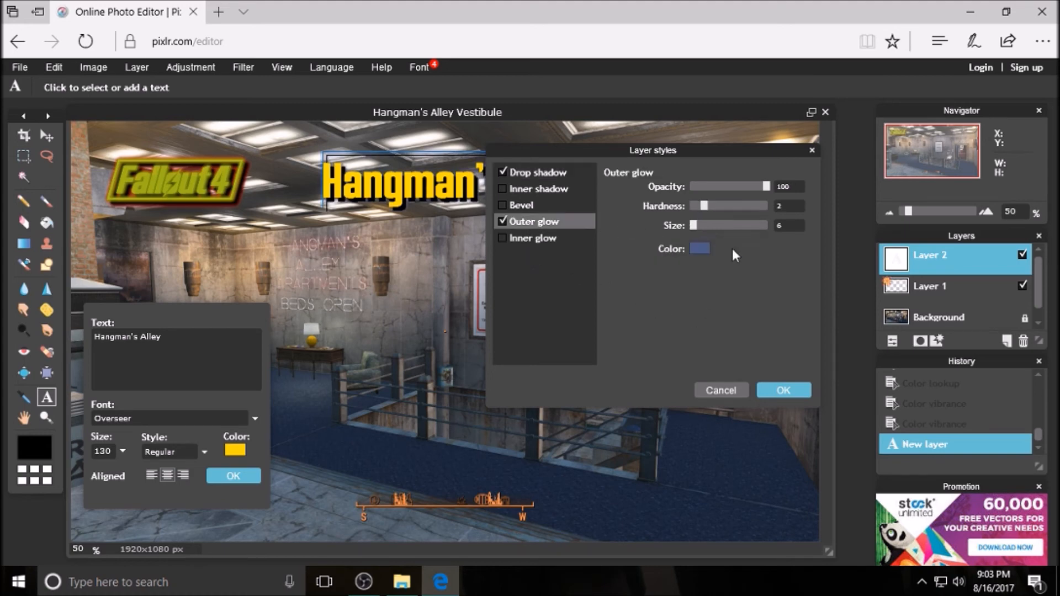
{"action": "left_click", "coordinate": [698, 252]}
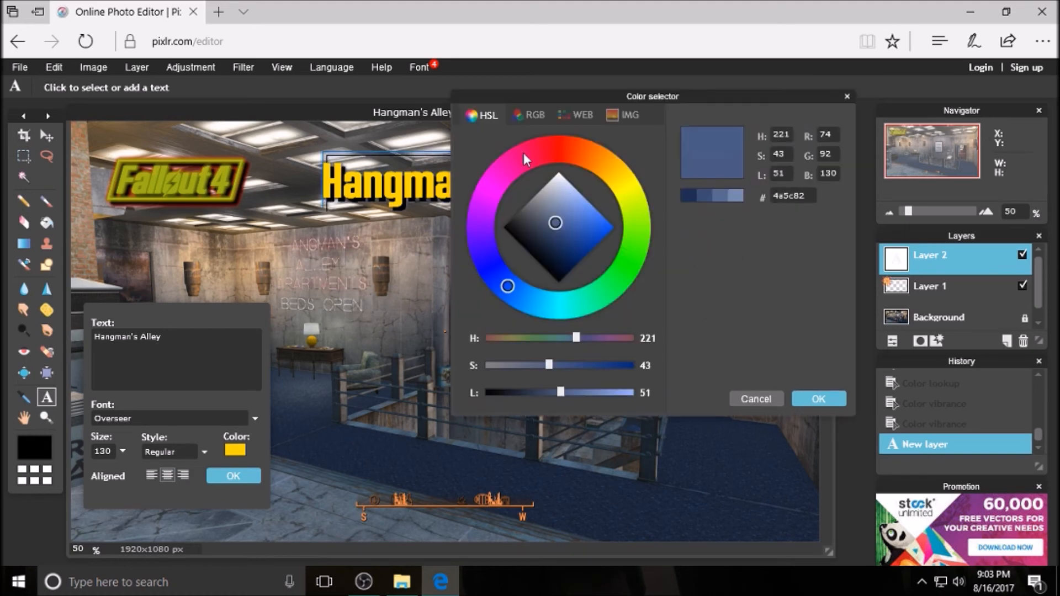
{"action": "left_click", "coordinate": [554, 155]}
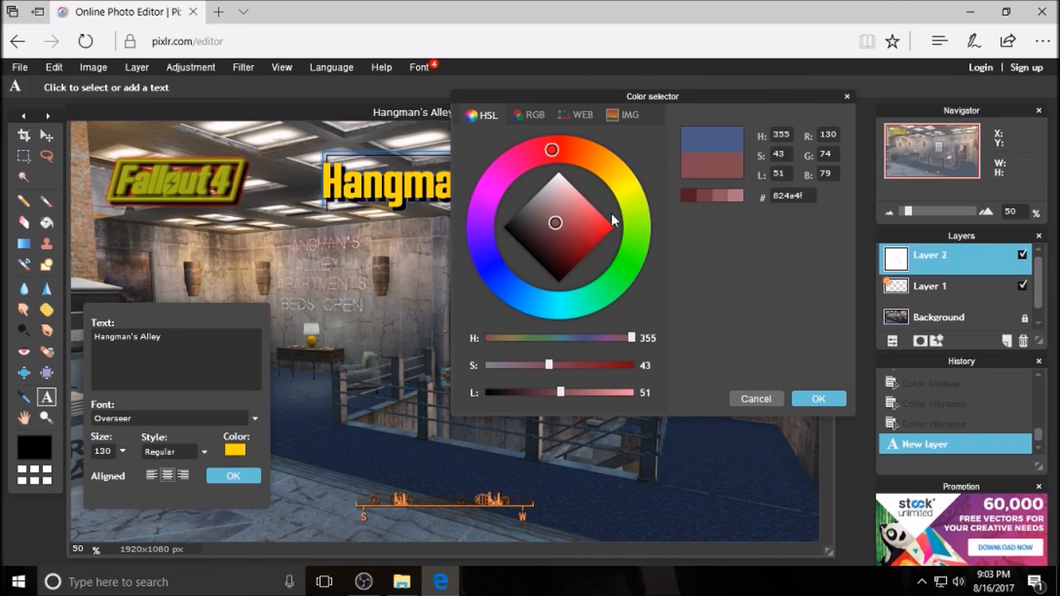
{"action": "left_click", "coordinate": [614, 227]}
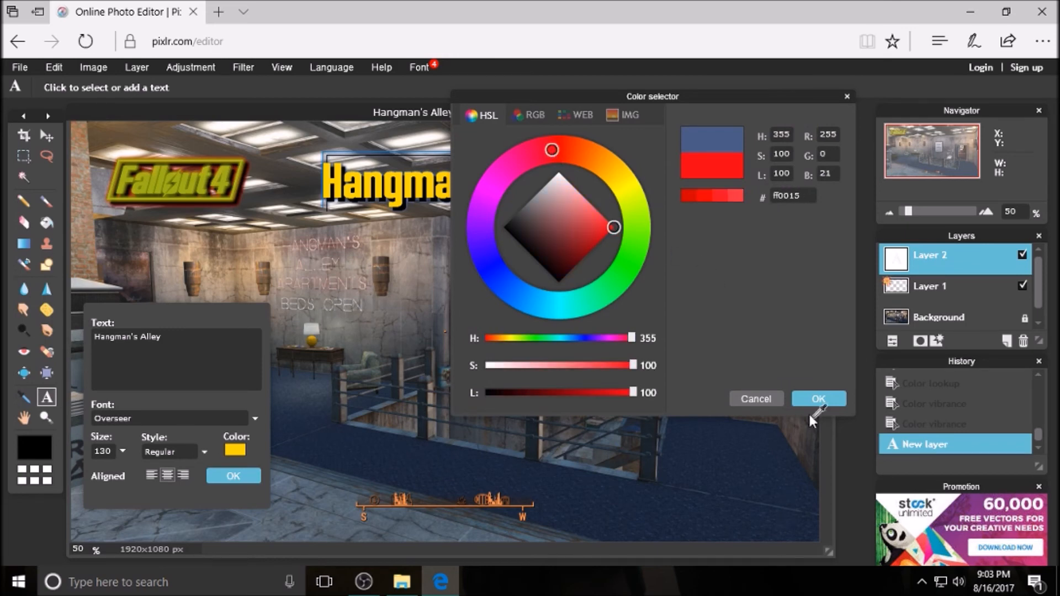
{"action": "left_click", "coordinate": [819, 399]}
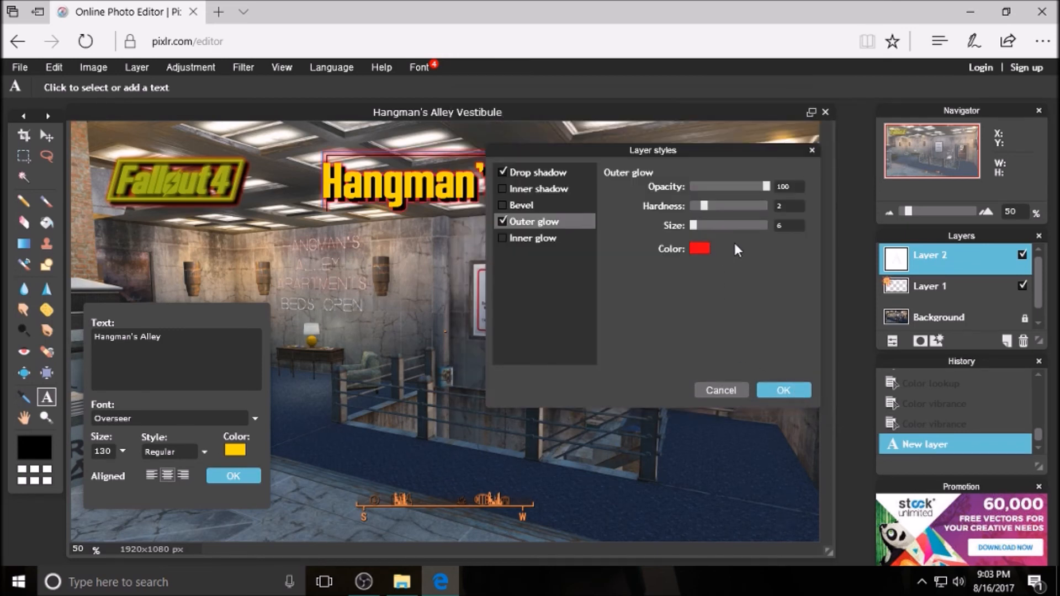
{"action": "left_click", "coordinate": [787, 391]}
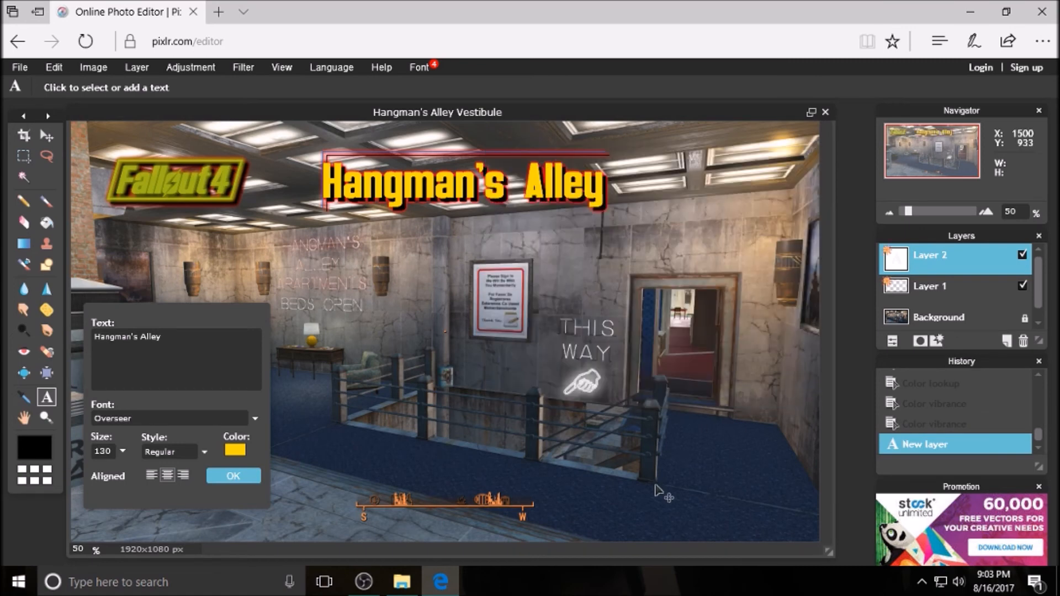
{"action": "left_click", "coordinate": [233, 477]}
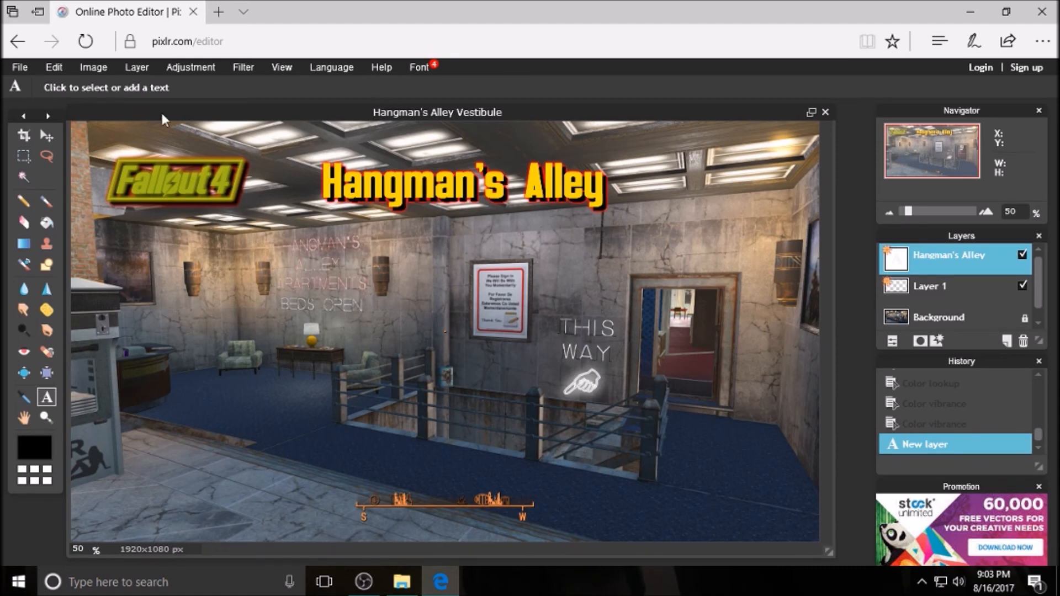
Step: Save the image to the computer as PNG Hangman's Alley Vestibule in YouTube's Video Thumbnails folder, replacing the existing file
{"action": "left_click", "coordinate": [18, 67]}
{"action": "left_click", "coordinate": [31, 151]}
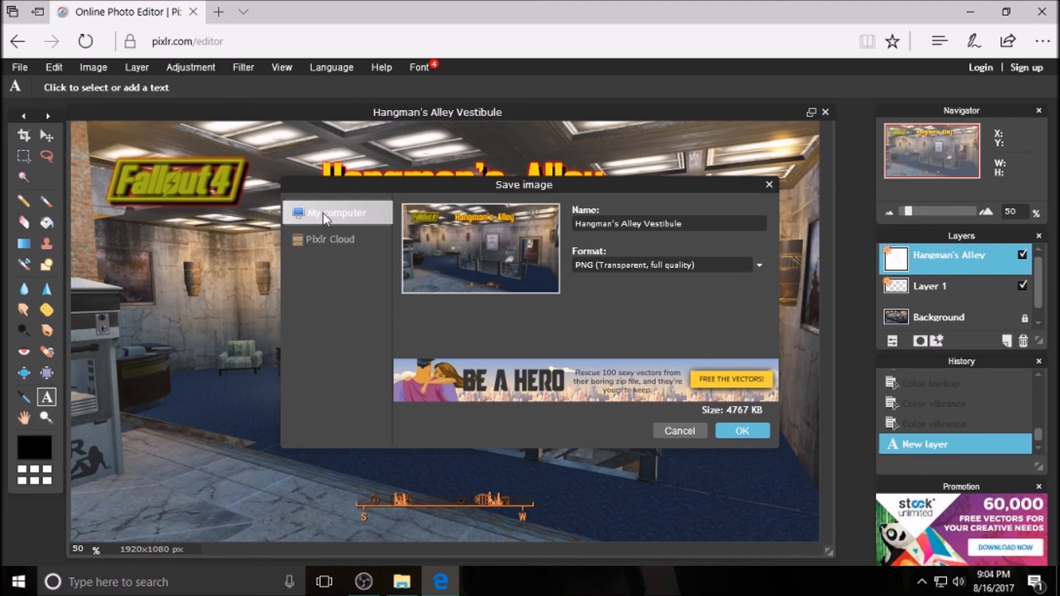
{"action": "left_click", "coordinate": [738, 434]}
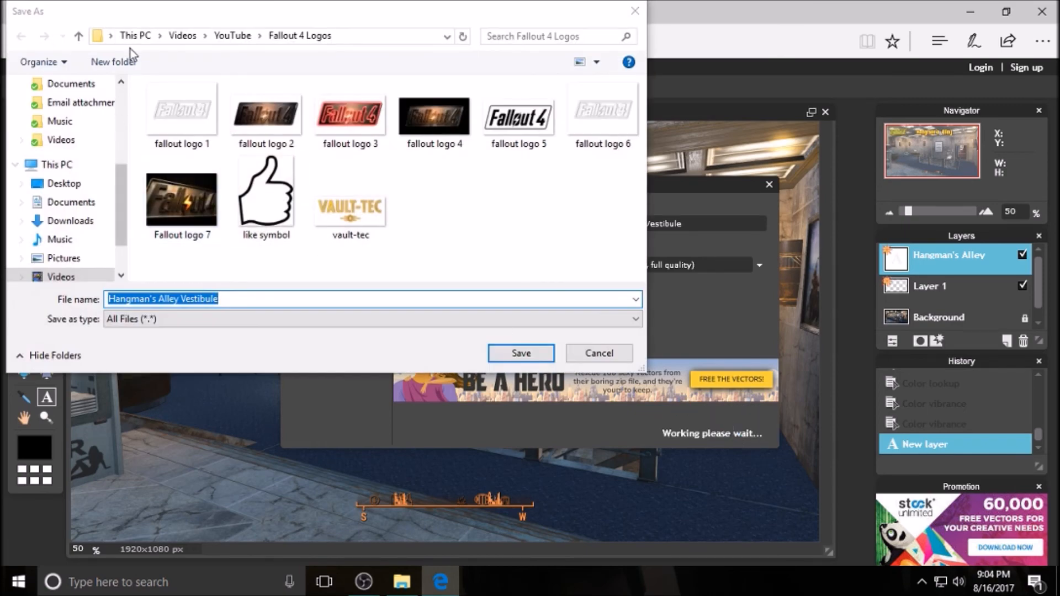
{"action": "left_click", "coordinate": [231, 36]}
{"action": "scroll", "coordinate": [476, 205], "scroll_direction": "down", "scroll_amount": 2}
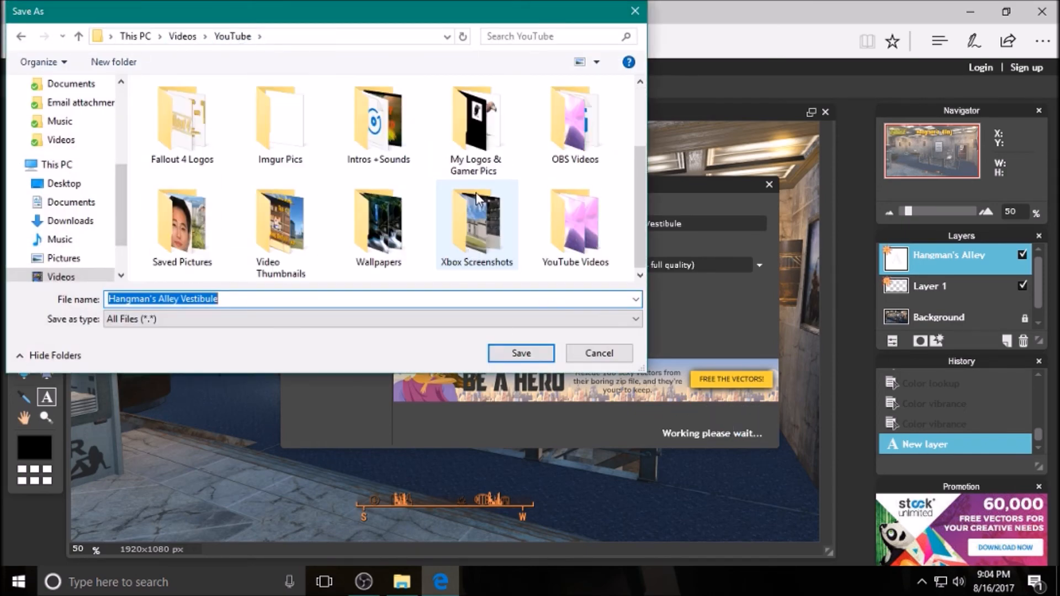
{"action": "double_click", "coordinate": [288, 236]}
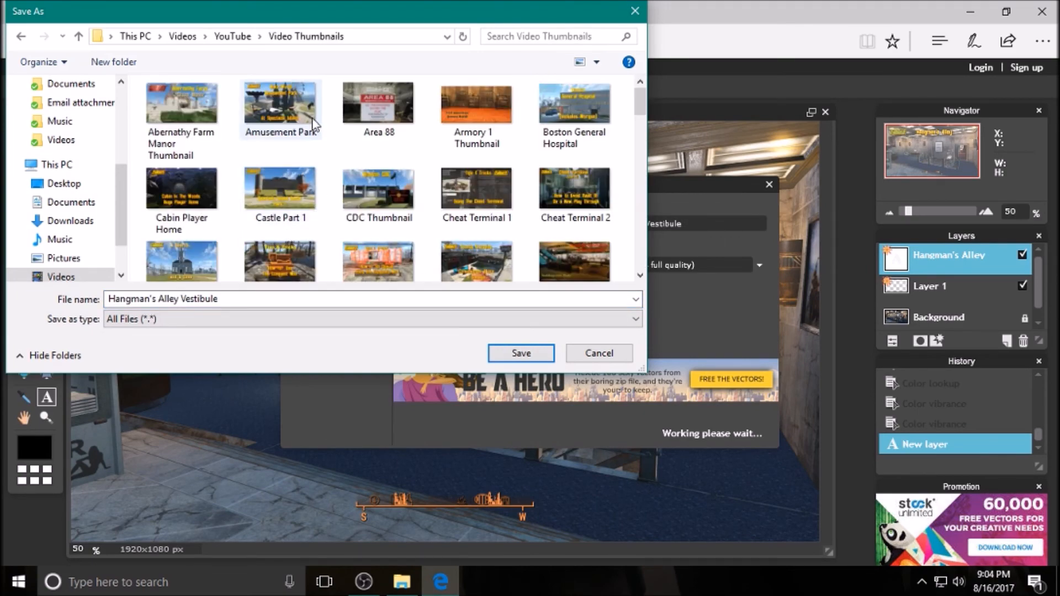
{"action": "scroll", "coordinate": [310, 113], "scroll_direction": "down", "scroll_amount": 5}
{"action": "scroll", "coordinate": [309, 114], "scroll_direction": "down", "scroll_amount": 10}
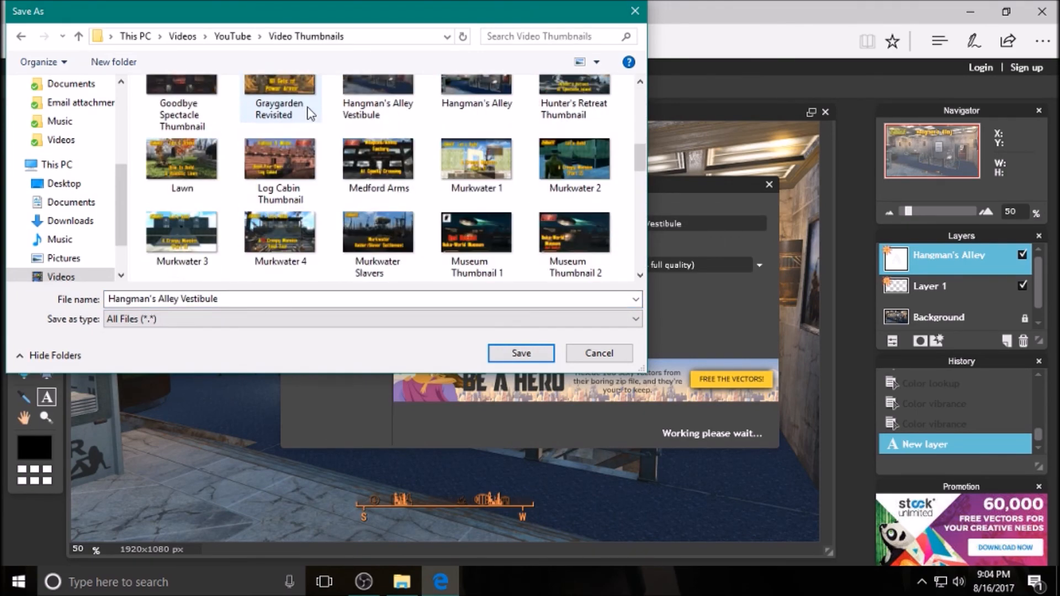
{"action": "scroll", "coordinate": [310, 113], "scroll_direction": "up", "scroll_amount": 15}
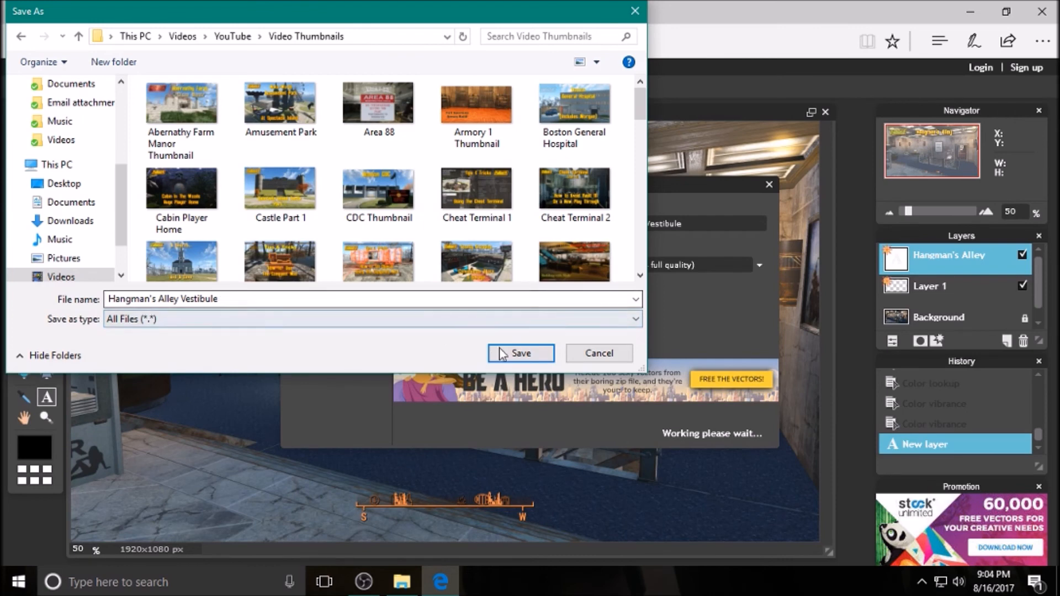
{"action": "left_click", "coordinate": [514, 350]}
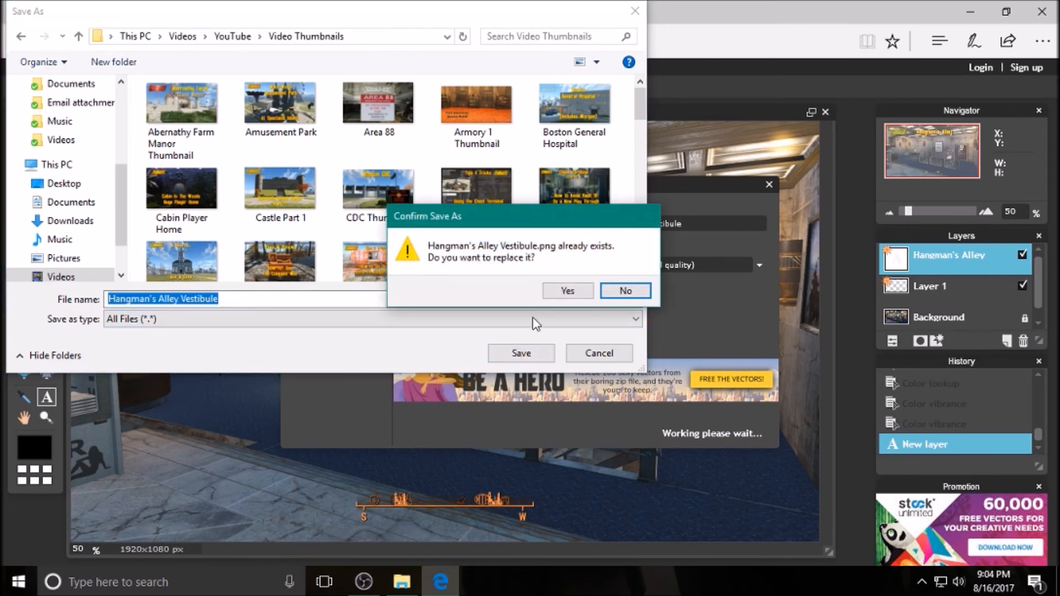
{"action": "left_click", "coordinate": [565, 289]}
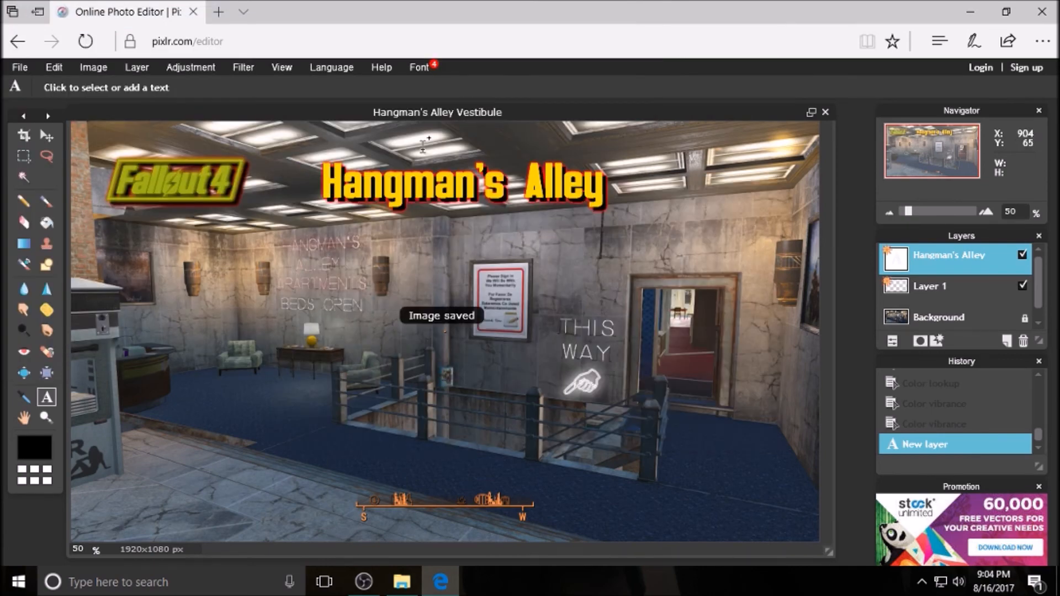
Step: Close the Pixlr page, switch to File Explorer, and open Hangman's Alley Vestibule from YouTube's Video Thumbnails folder to view it
{"action": "left_click", "coordinate": [1043, 13]}
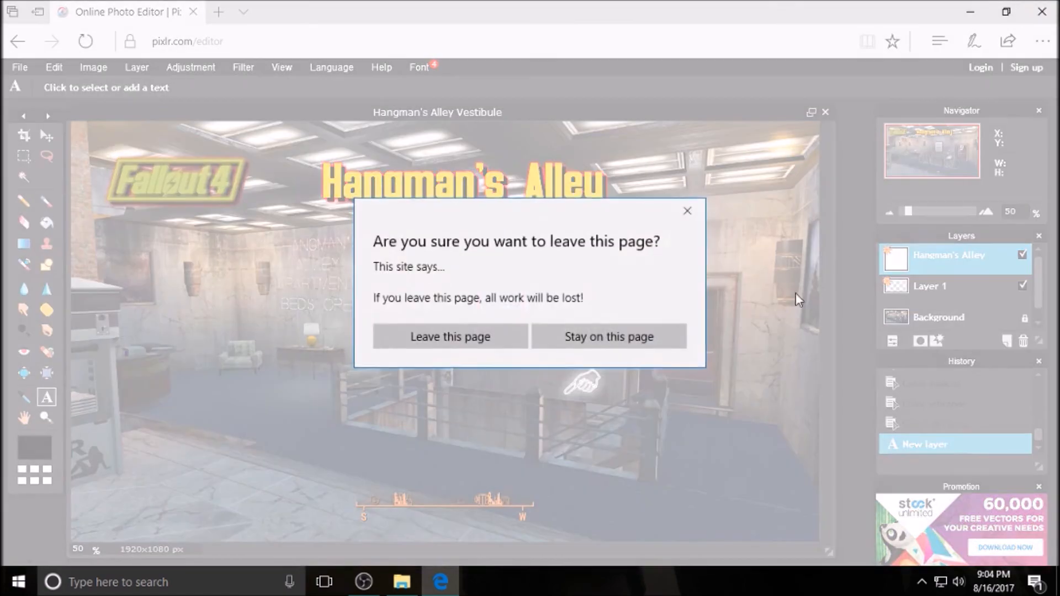
{"action": "left_click", "coordinate": [439, 337]}
{"action": "left_click", "coordinate": [403, 581]}
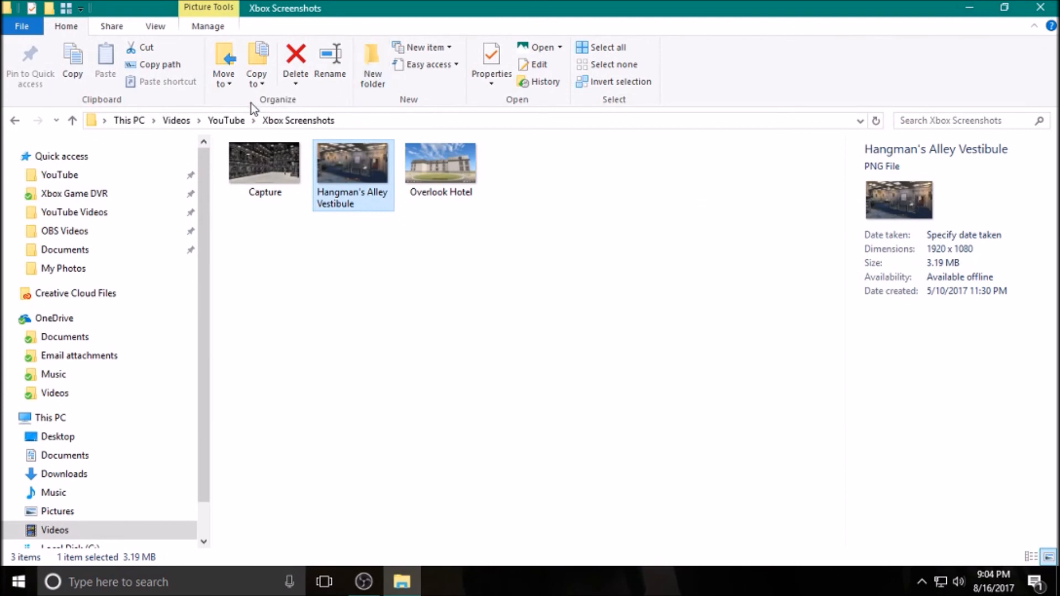
{"action": "left_click", "coordinate": [228, 120]}
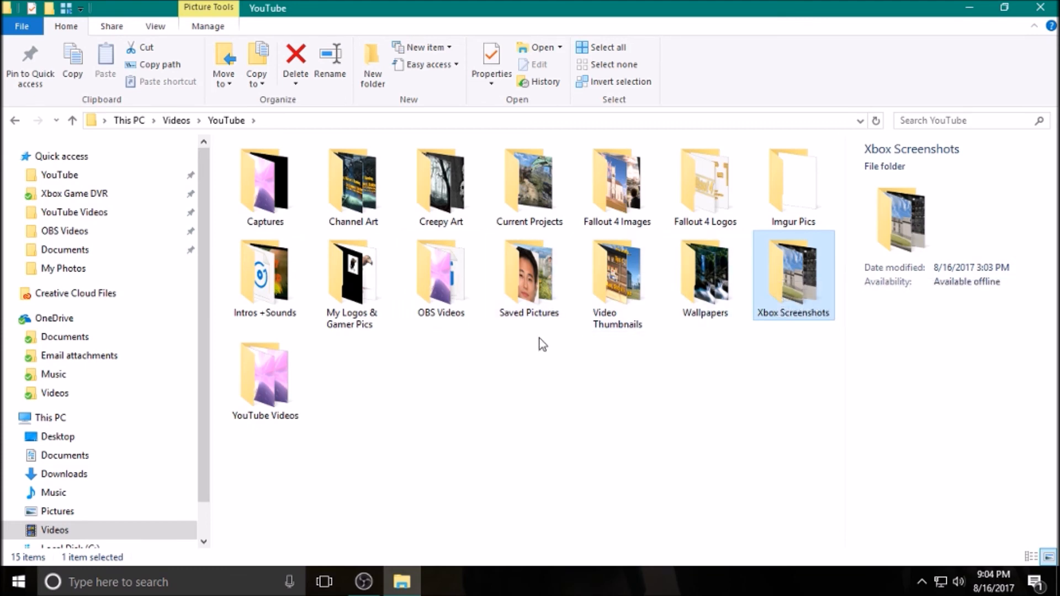
{"action": "double_click", "coordinate": [603, 266]}
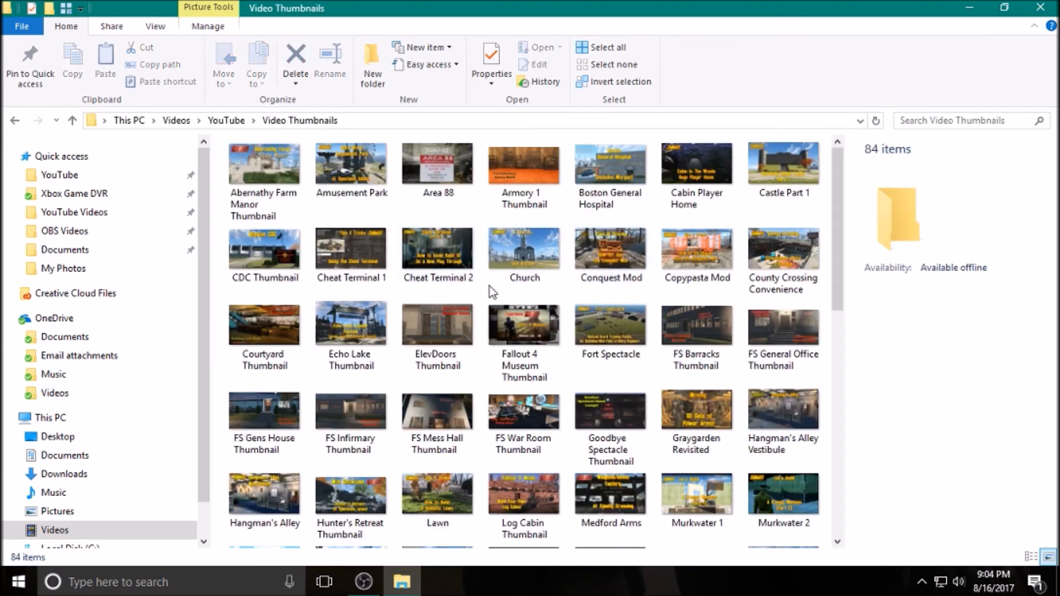
{"action": "scroll", "coordinate": [489, 287], "scroll_direction": "down", "scroll_amount": 3}
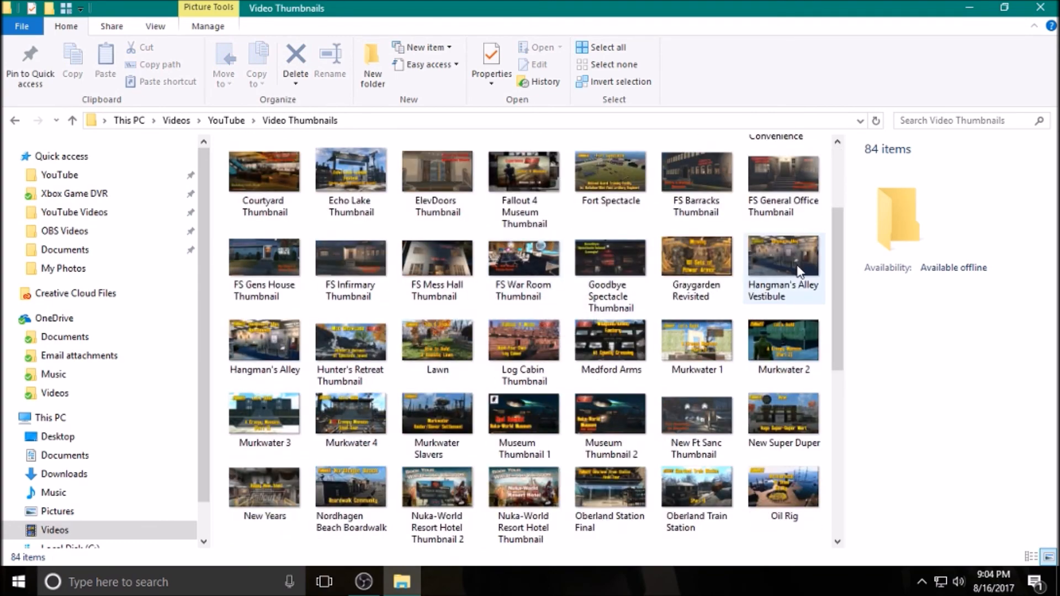
{"action": "double_click", "coordinate": [795, 273]}
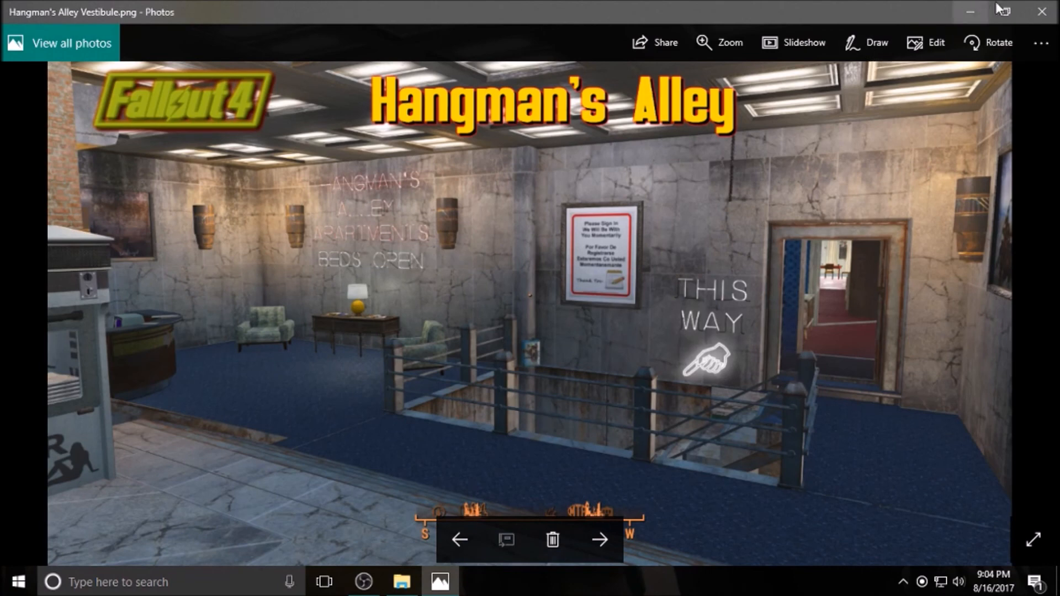
Step: Close the image preview and move the Radstags video from YouTube's OBS Videos folder into the YouTube Videos folder
{"action": "left_click", "coordinate": [1043, 12]}
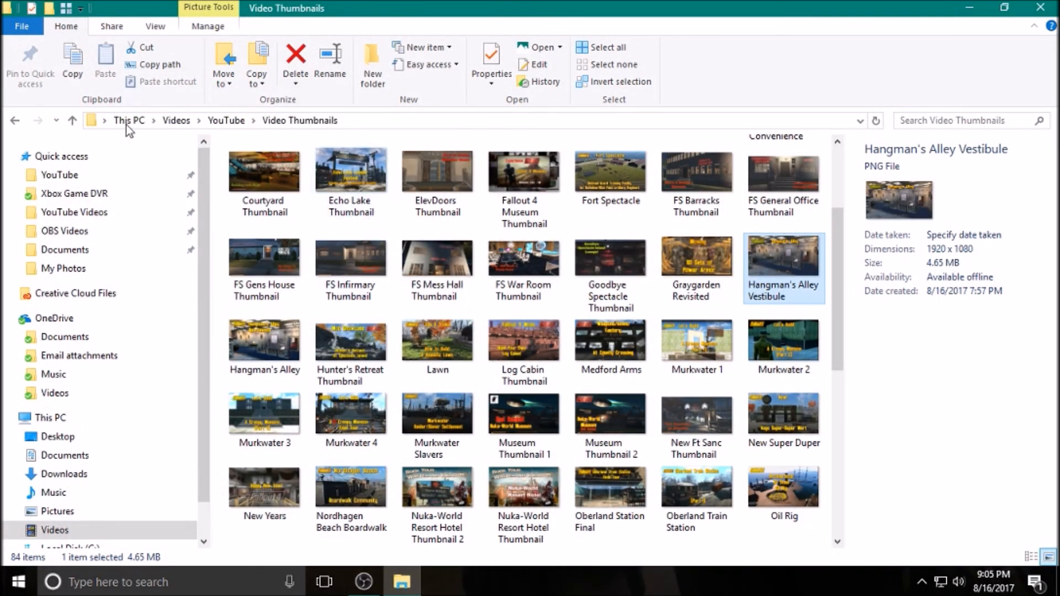
{"action": "left_click", "coordinate": [227, 121]}
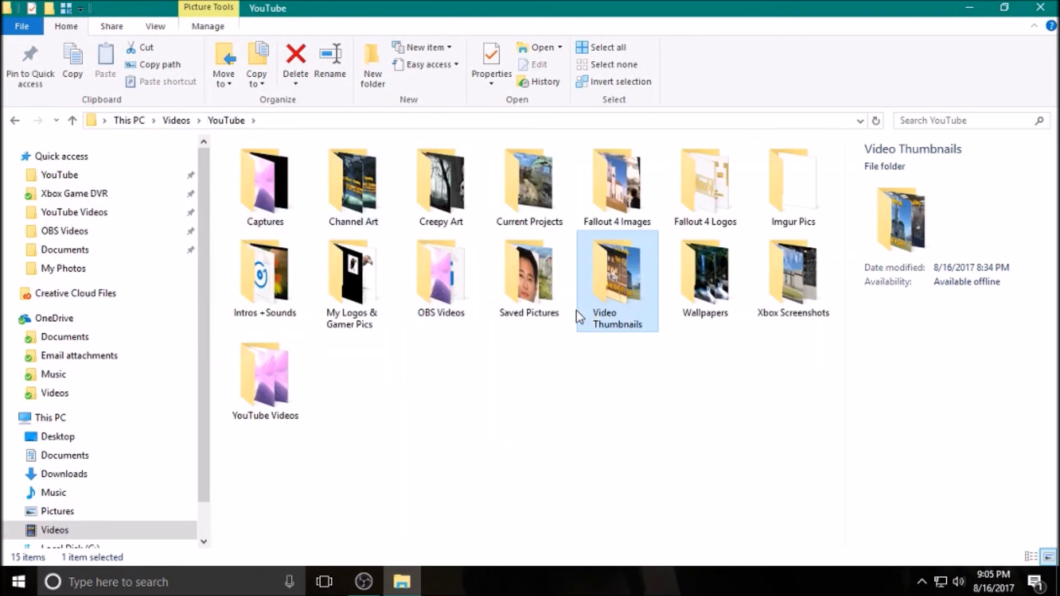
{"action": "left_click", "coordinate": [457, 293]}
{"action": "double_click", "coordinate": [457, 293]}
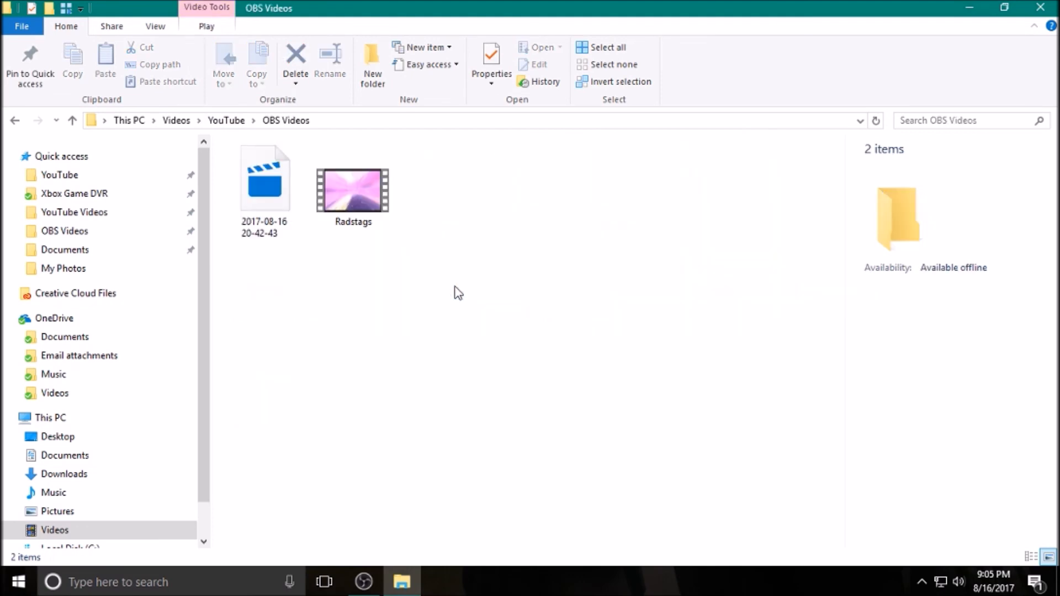
{"action": "left_click", "coordinate": [360, 191]}
{"action": "left_click_drag", "start_coordinate": [360, 192], "coordinate": [117, 217]}
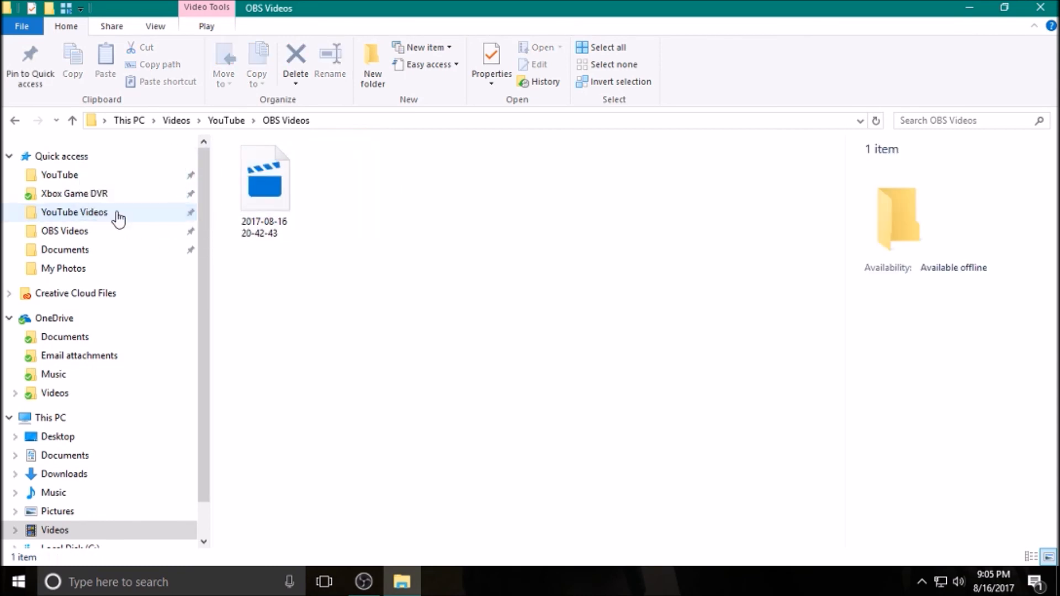
Step: Open the YouTube Videos folder, look through the stored videos, and close File Explorer
{"action": "left_click", "coordinate": [117, 217]}
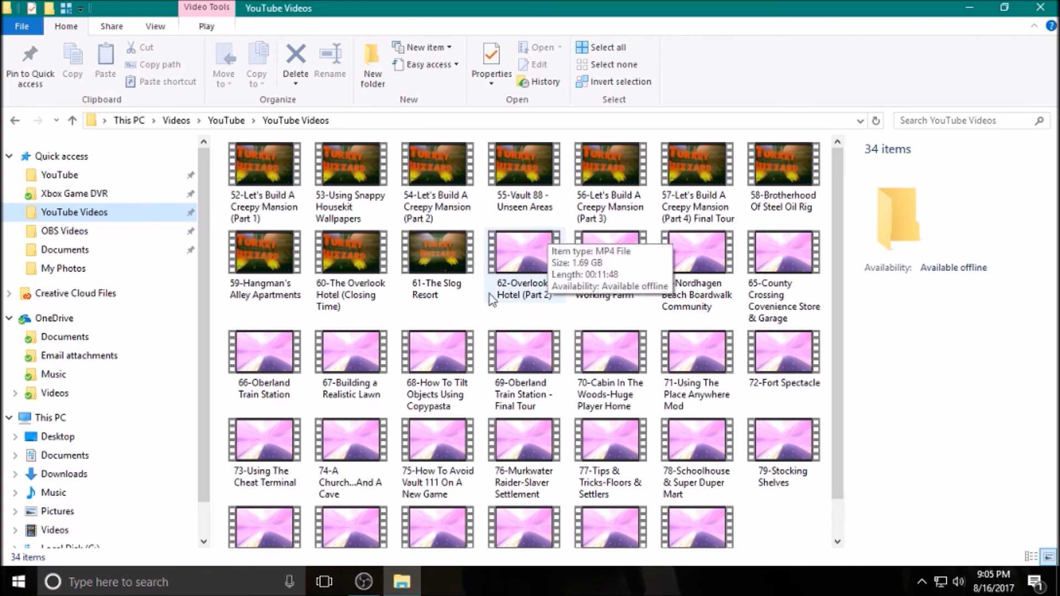
{"action": "scroll", "coordinate": [436, 329], "scroll_direction": "down", "scroll_amount": 1}
{"action": "scroll", "coordinate": [438, 325], "scroll_direction": "up", "scroll_amount": 1}
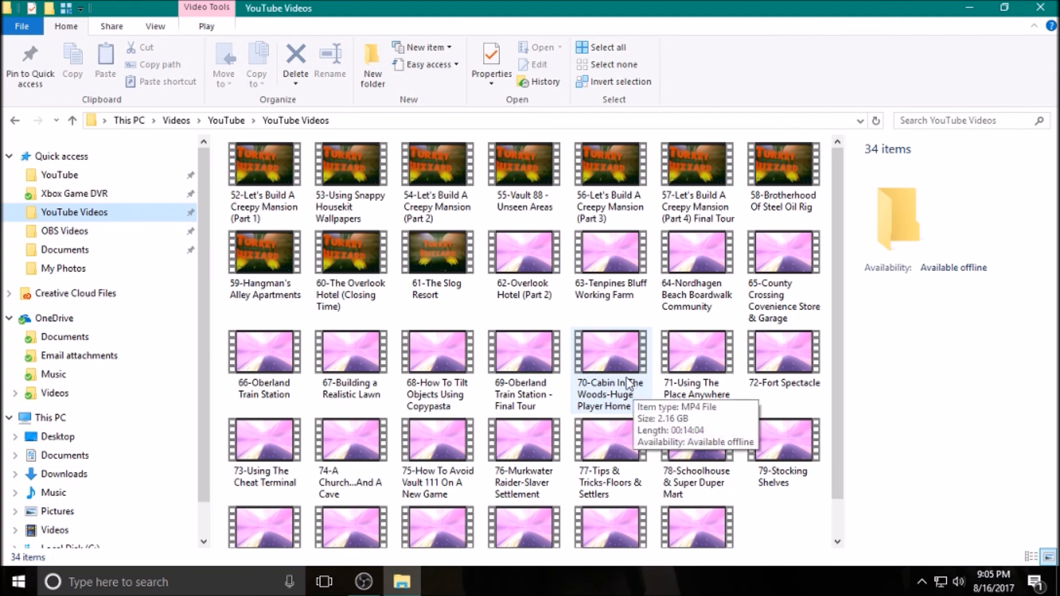
{"action": "scroll", "coordinate": [635, 389], "scroll_direction": "down", "scroll_amount": 1}
{"action": "scroll", "coordinate": [627, 381], "scroll_direction": "up", "scroll_amount": 1}
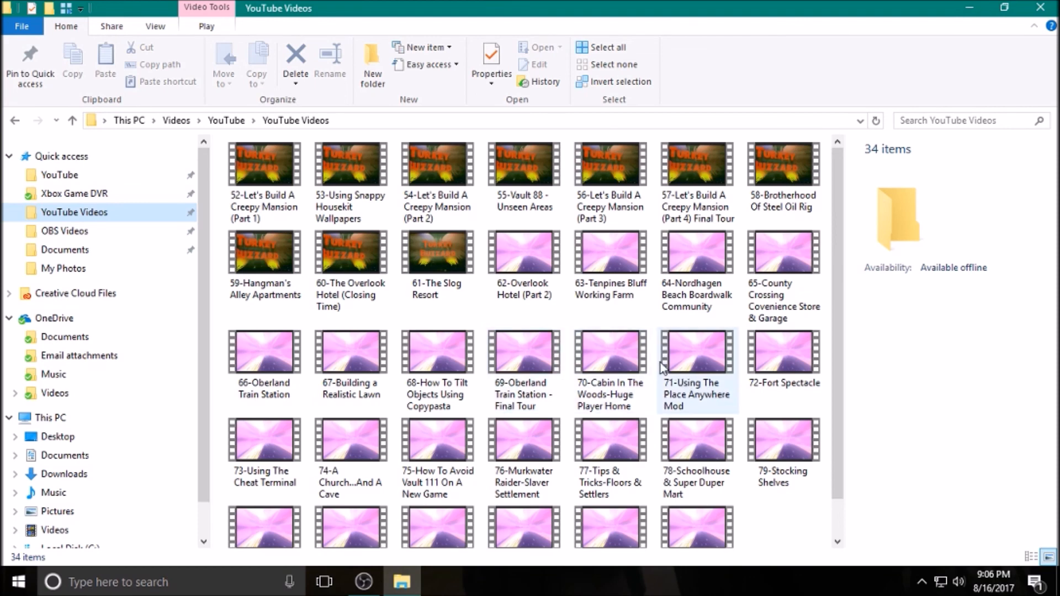
{"action": "mouse_move", "coordinate": [662, 367]}
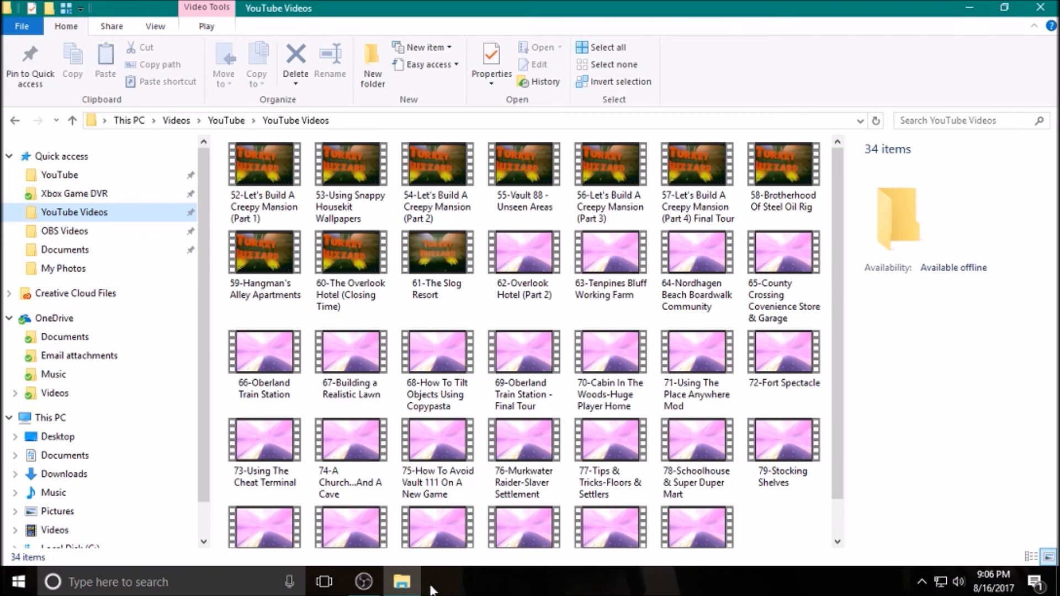
{"action": "left_click", "coordinate": [1042, 10]}
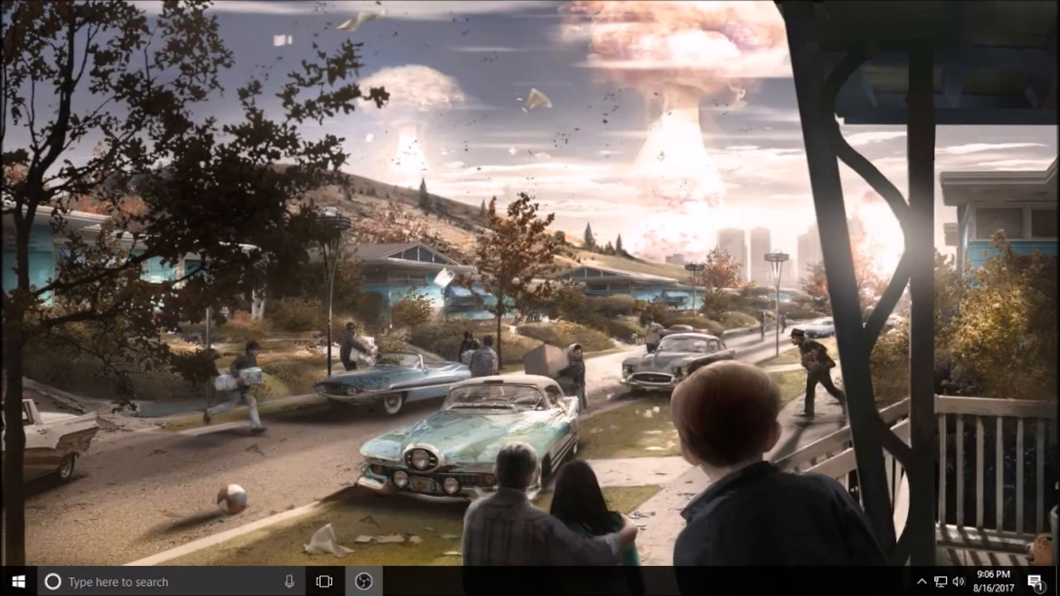
Step: Hide the Cortana search box from the taskbar
{"action": "right_click", "coordinate": [508, 581]}
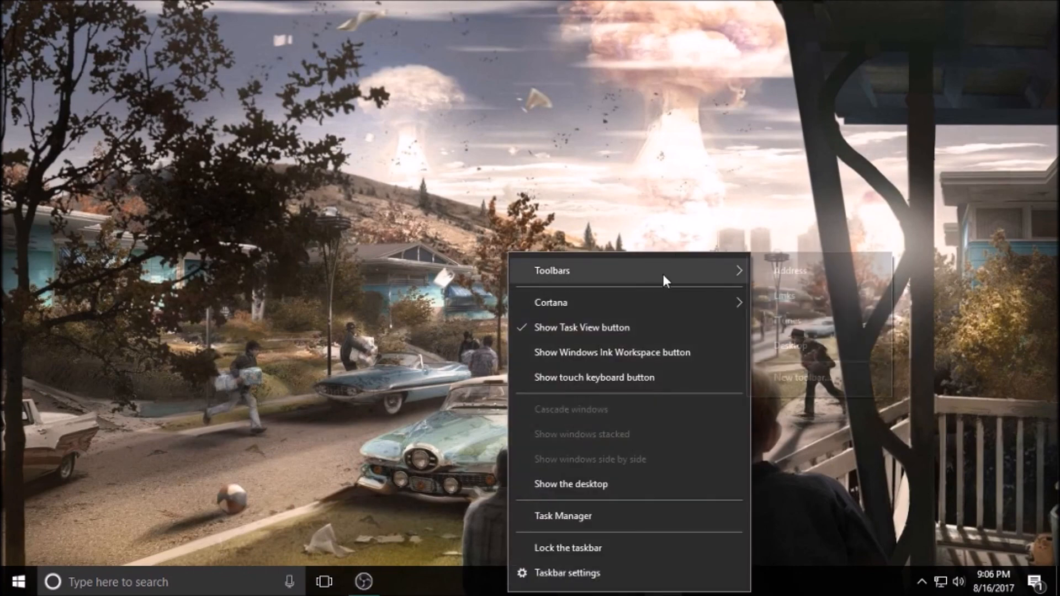
{"action": "mouse_move", "coordinate": [665, 282]}
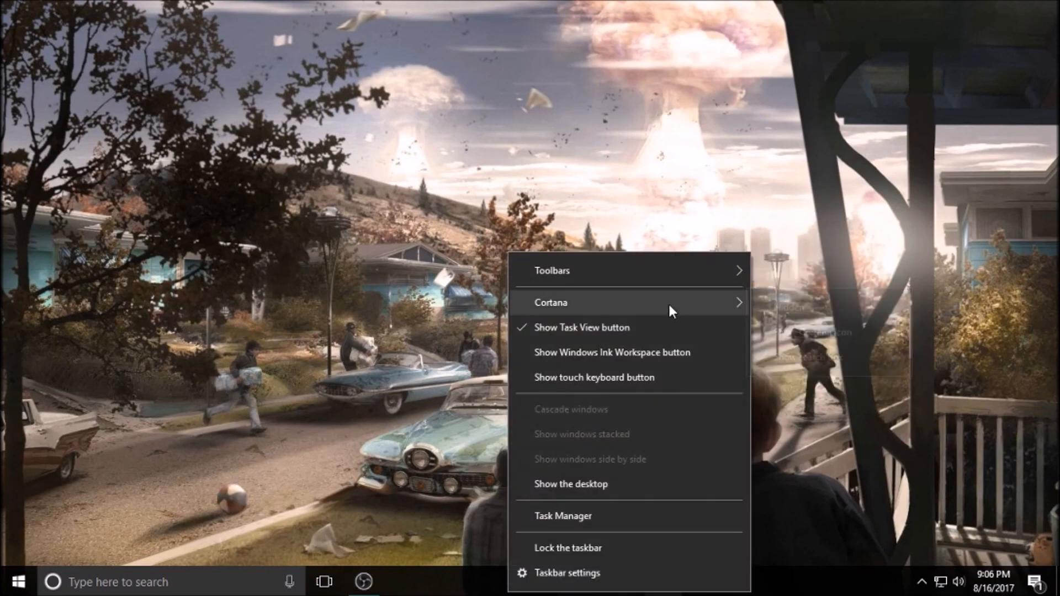
{"action": "mouse_move", "coordinate": [668, 303]}
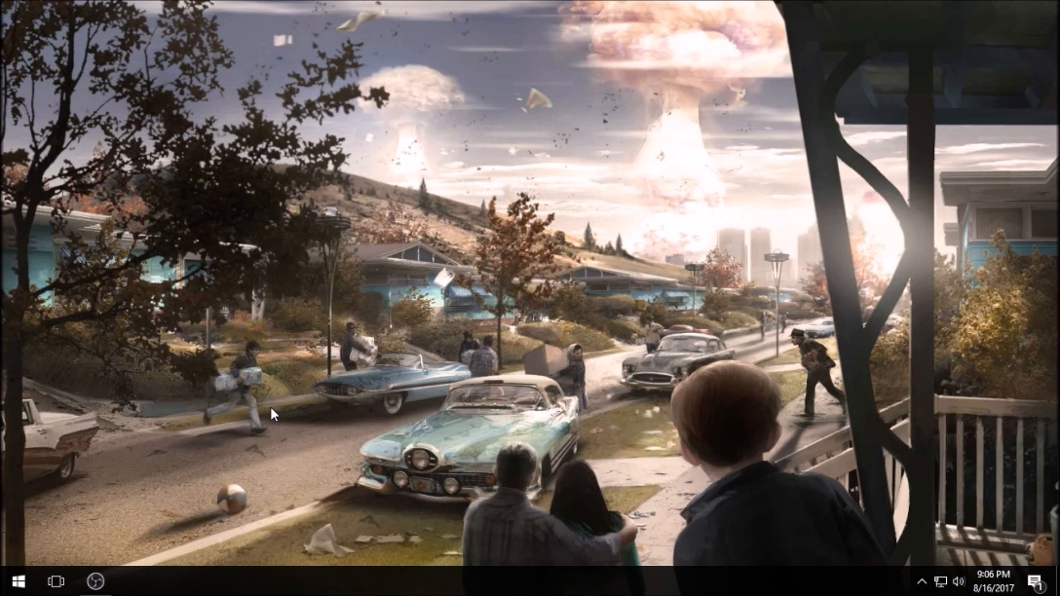
Step: Show the pinned Youtube tile in the Start menu and close the menu again
{"action": "left_click", "coordinate": [19, 582]}
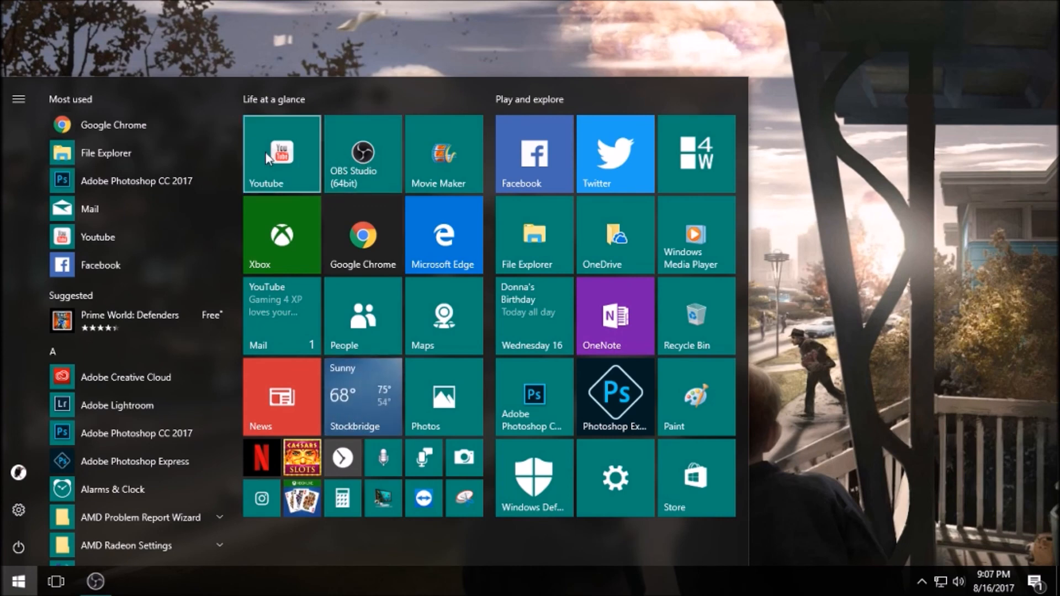
{"action": "left_click", "coordinate": [811, 171]}
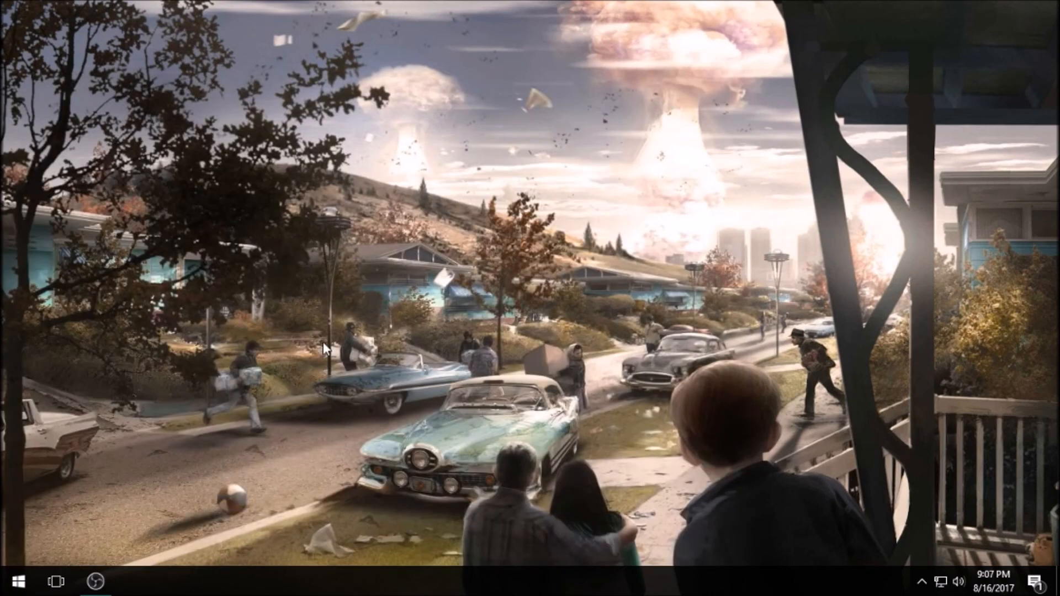